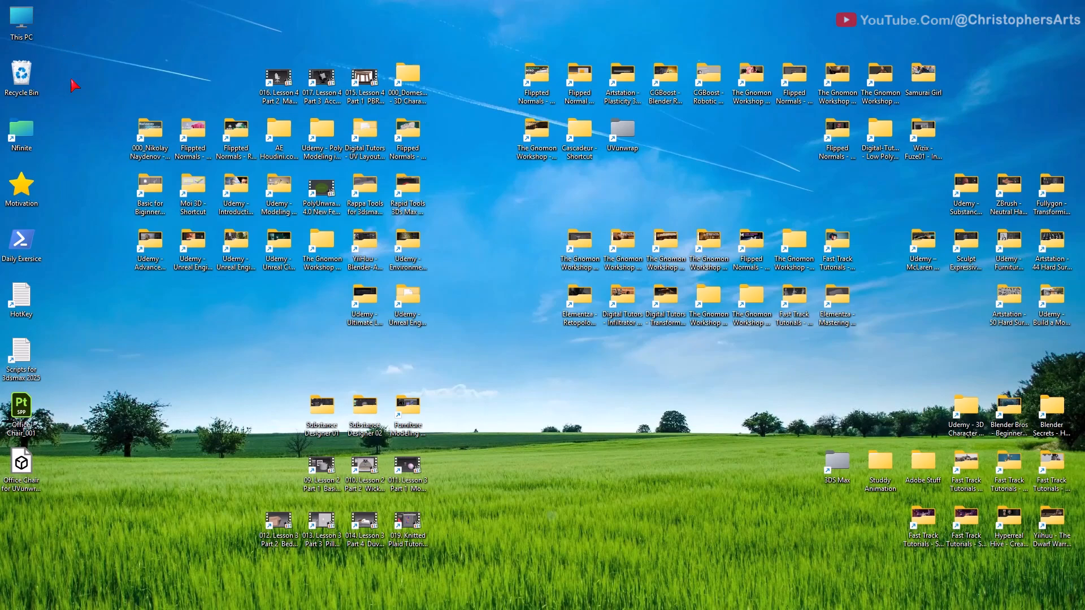
# Step: Refresh the desktop and open Office Chair for UVunwrapping_01 in 3D Viewer with the notice dismissed and the window maximized
pyautogui.rightClick(103, 421)
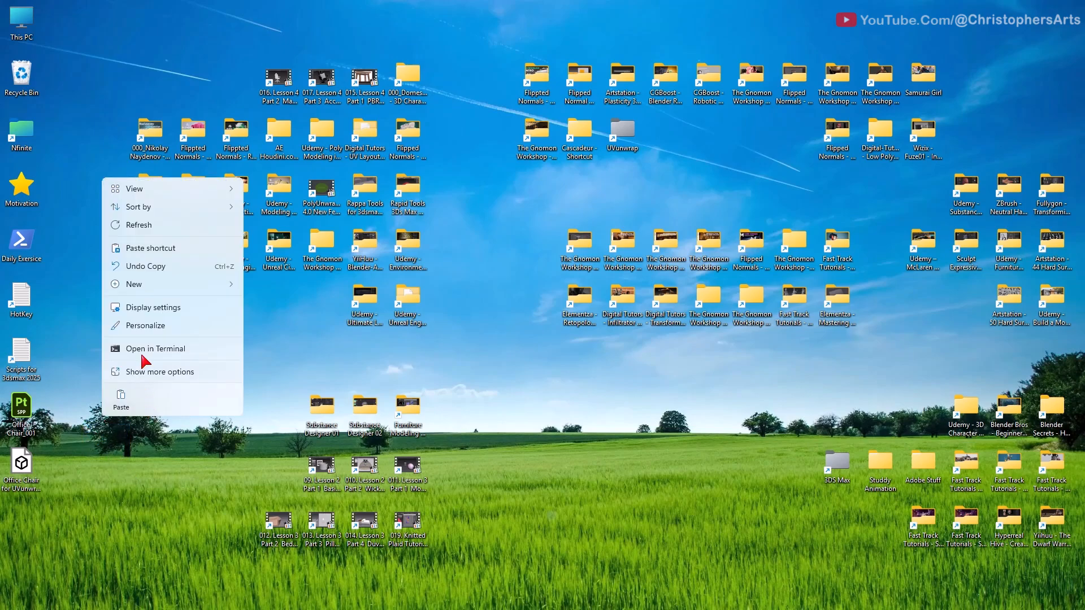
pyautogui.click(138, 225)
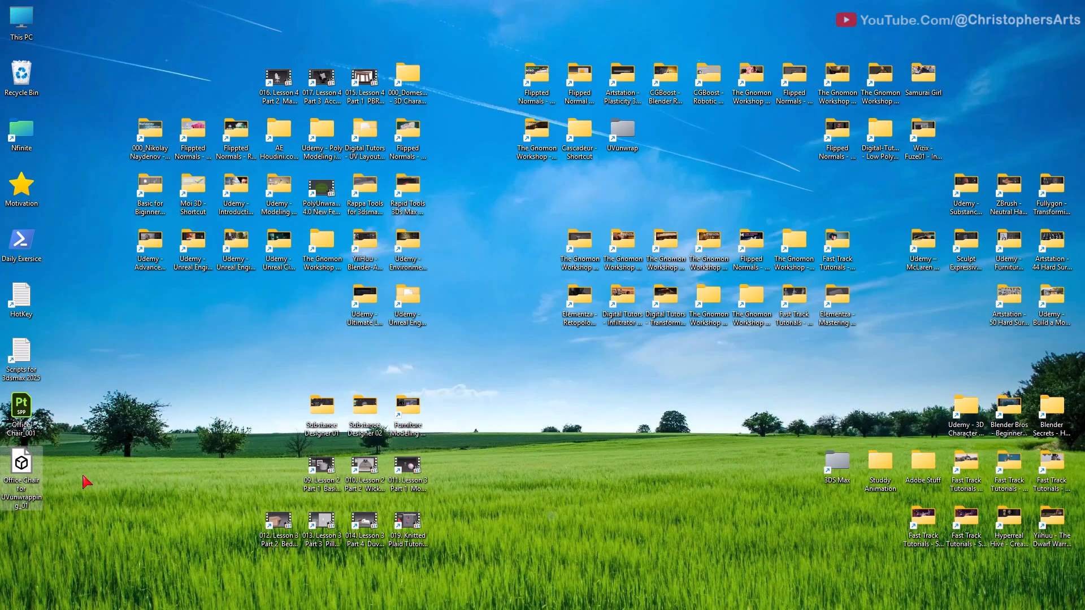
pyautogui.doubleClick(22, 464)
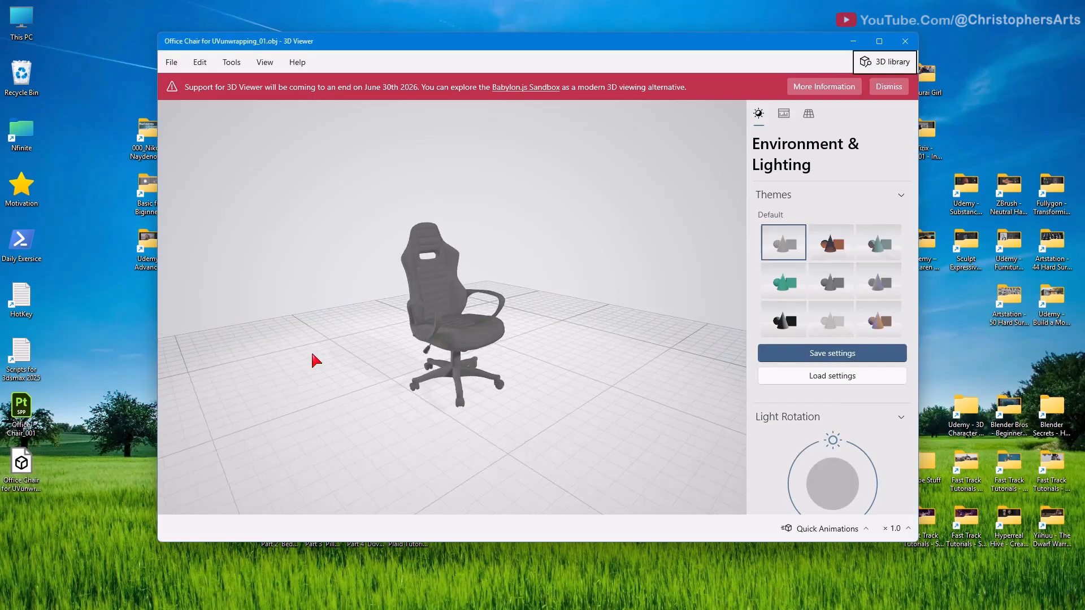
pyautogui.click(889, 89)
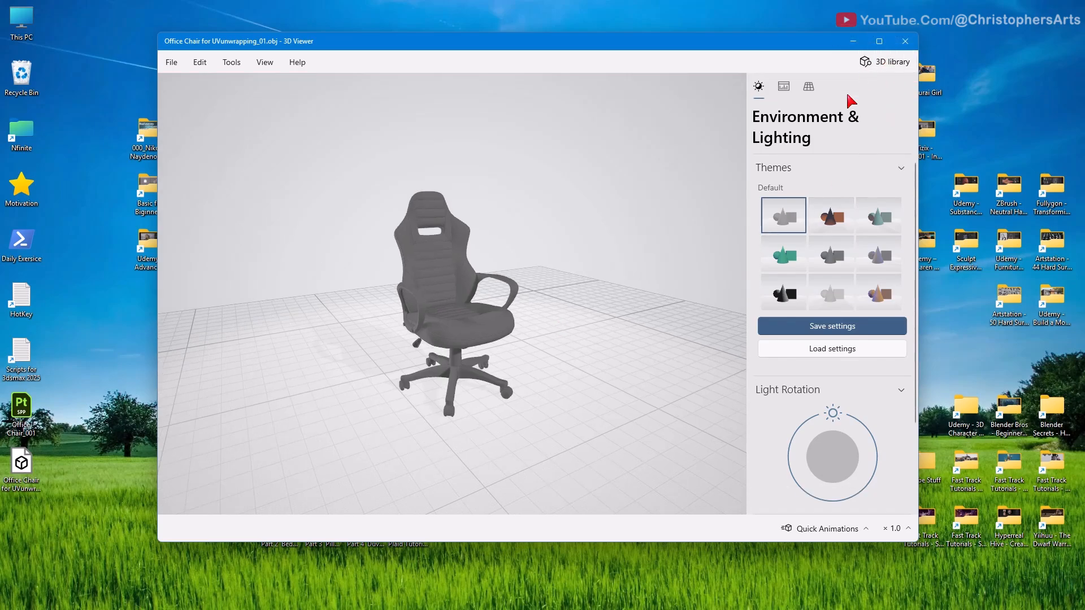
pyautogui.click(879, 41)
pyautogui.scroll(3, 447, 360)
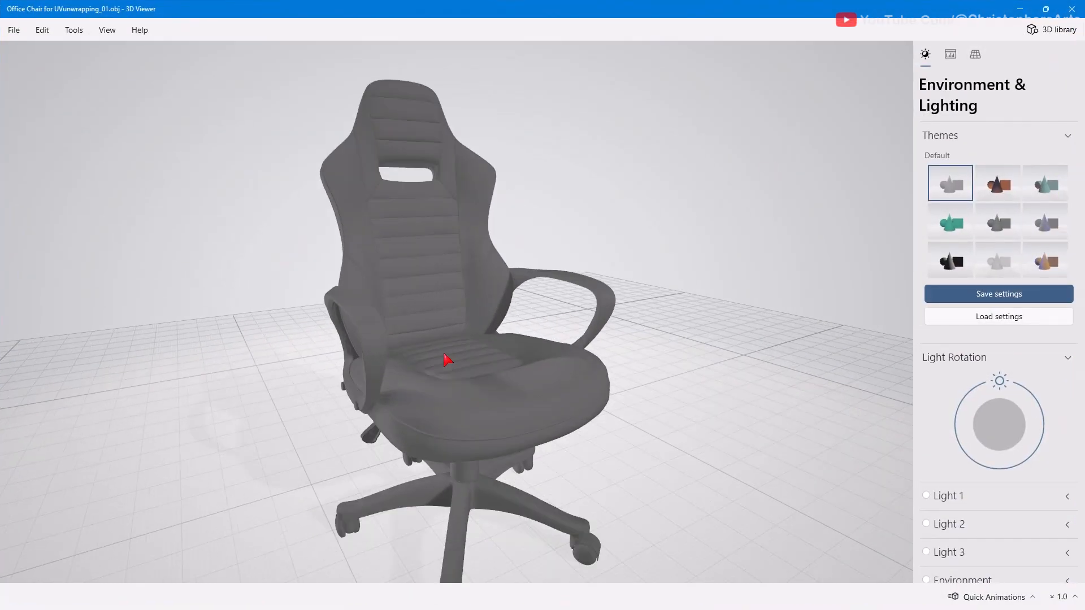
# Step: Inspect the office chair model from several angles in 3D Viewer and close the viewer
pyautogui.moveTo(446, 360); pyautogui.dragTo(523, 371)
pyautogui.moveTo(646, 404); pyautogui.dragTo(680, 475)
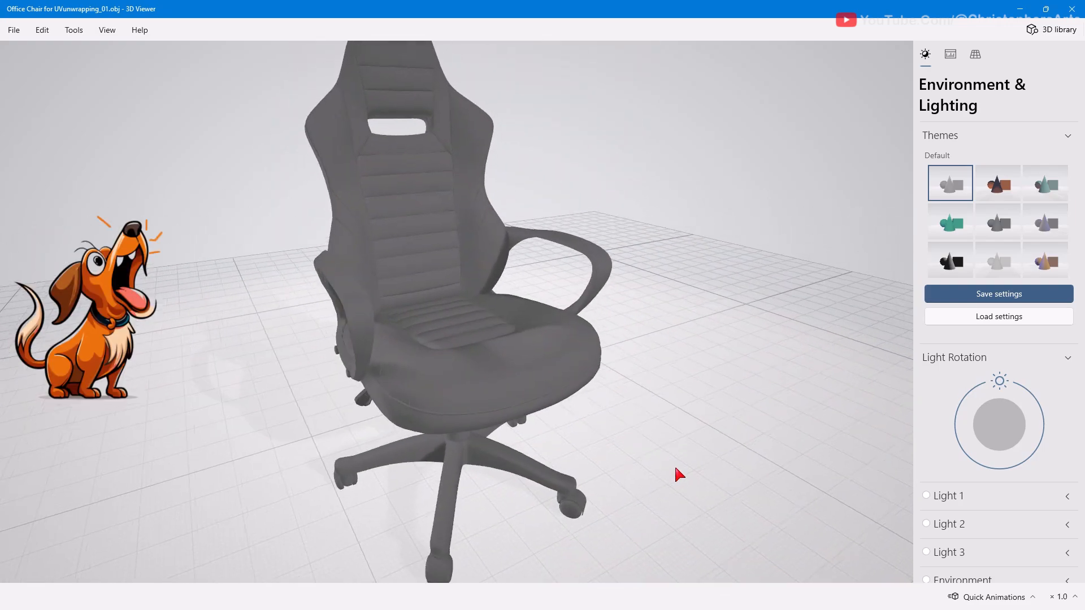
pyautogui.moveTo(490, 387); pyautogui.dragTo(635, 324)
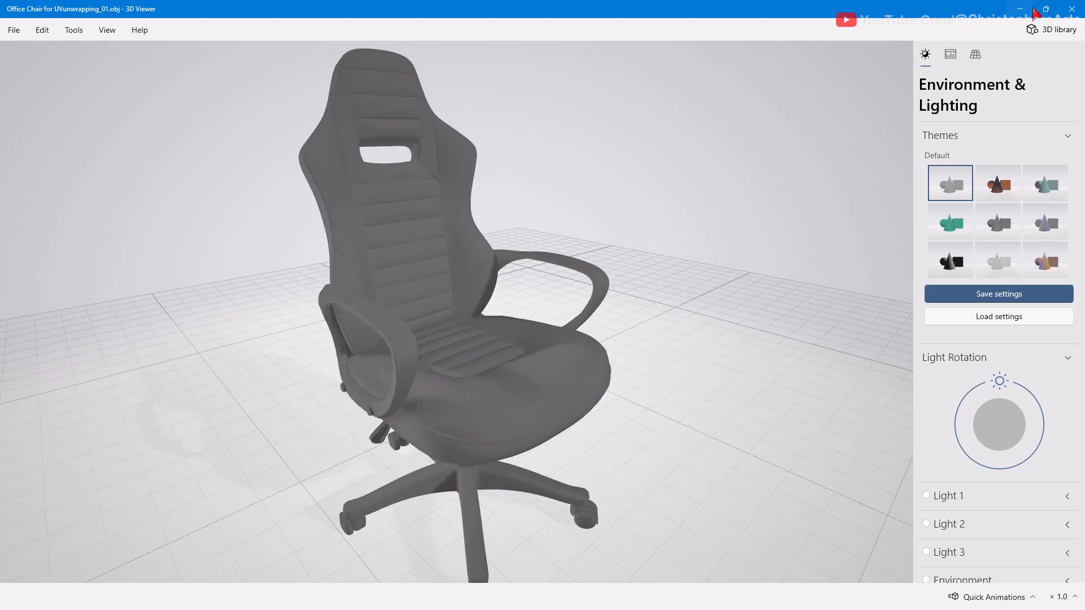
pyautogui.click(1072, 9)
# Step: Launch RizomUV VS RS 2025.0 and maximize its window
pyautogui.moveTo(593, 609)
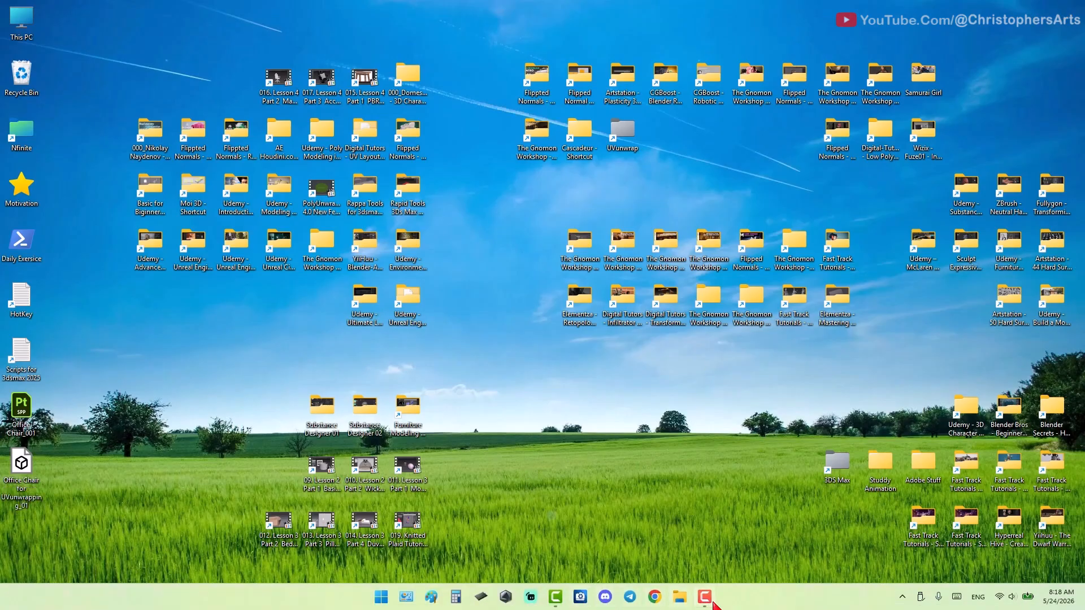
pyautogui.click(380, 597)
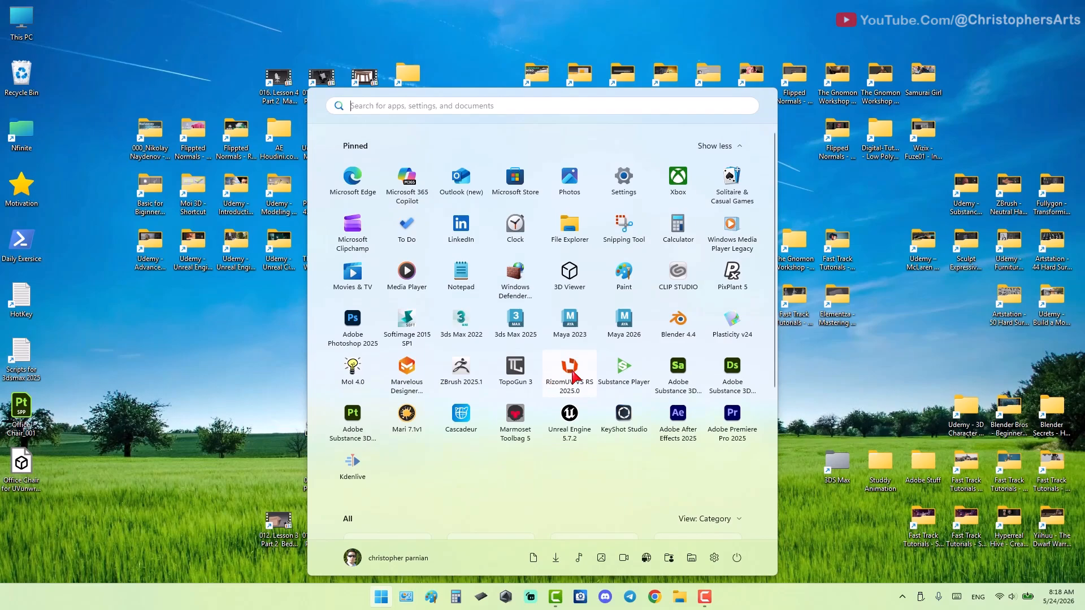
pyautogui.click(568, 374)
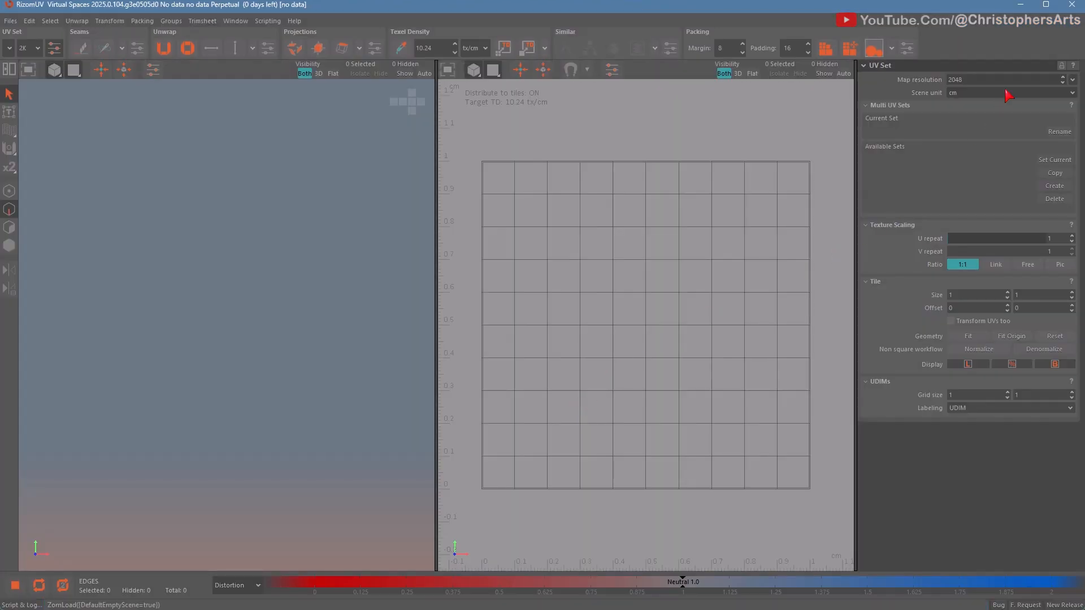
pyautogui.click(1046, 5)
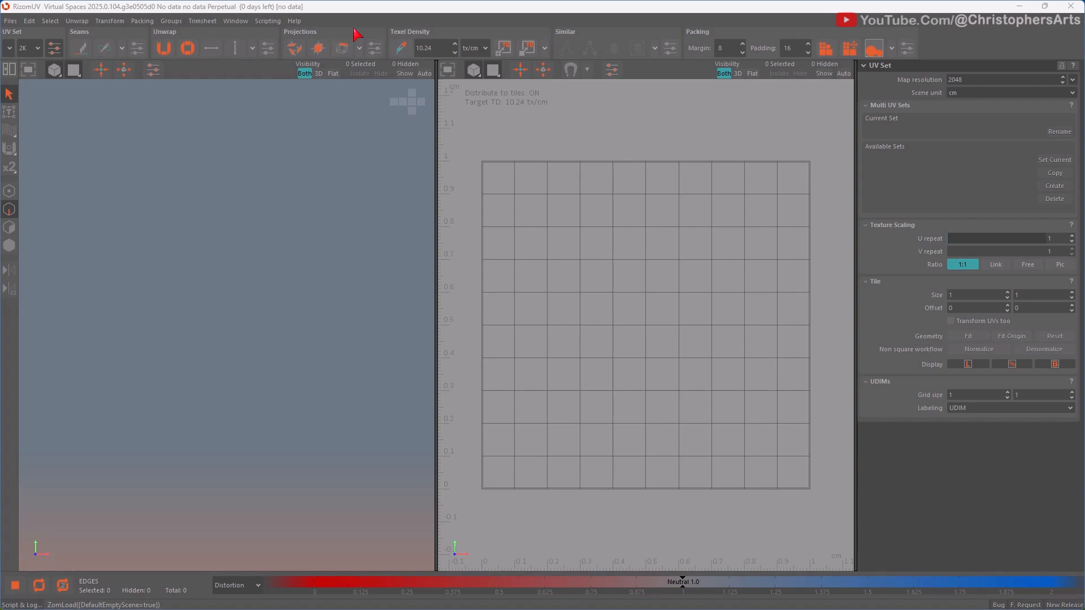
# Step: Load Office Chair for UVunwrapping_01 from the Desktop together with its existing UVs
pyautogui.click(10, 21)
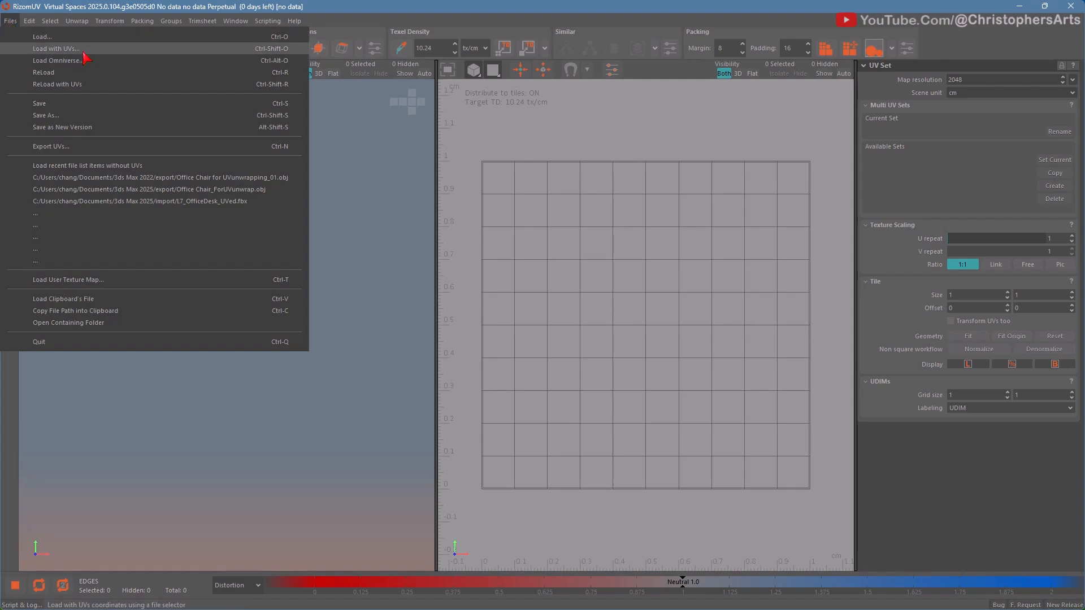
pyautogui.click(83, 51)
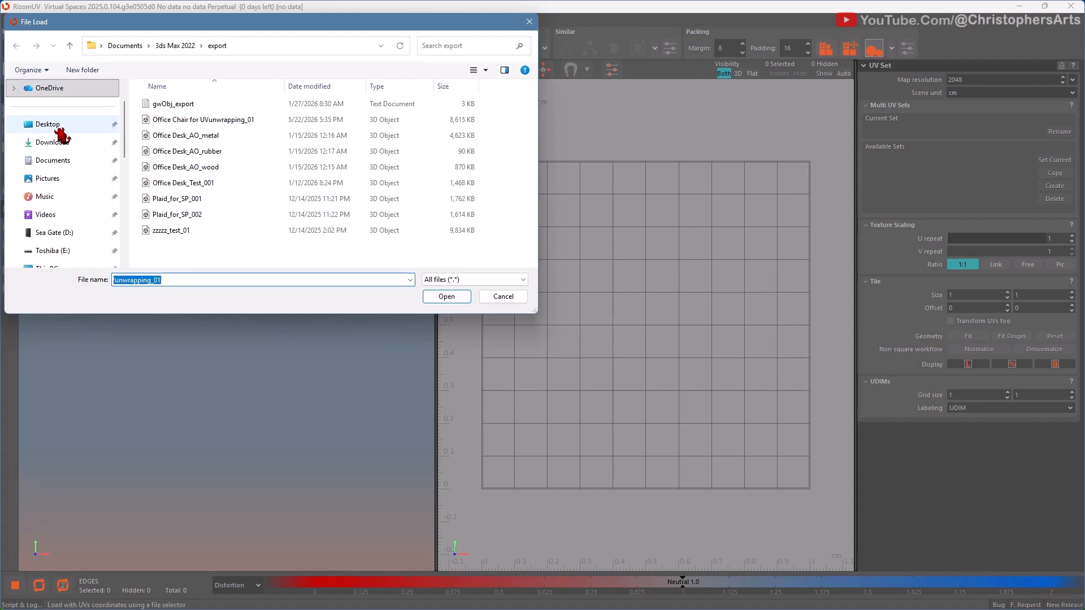
pyautogui.click(54, 125)
pyautogui.scroll(-15, 233, 186)
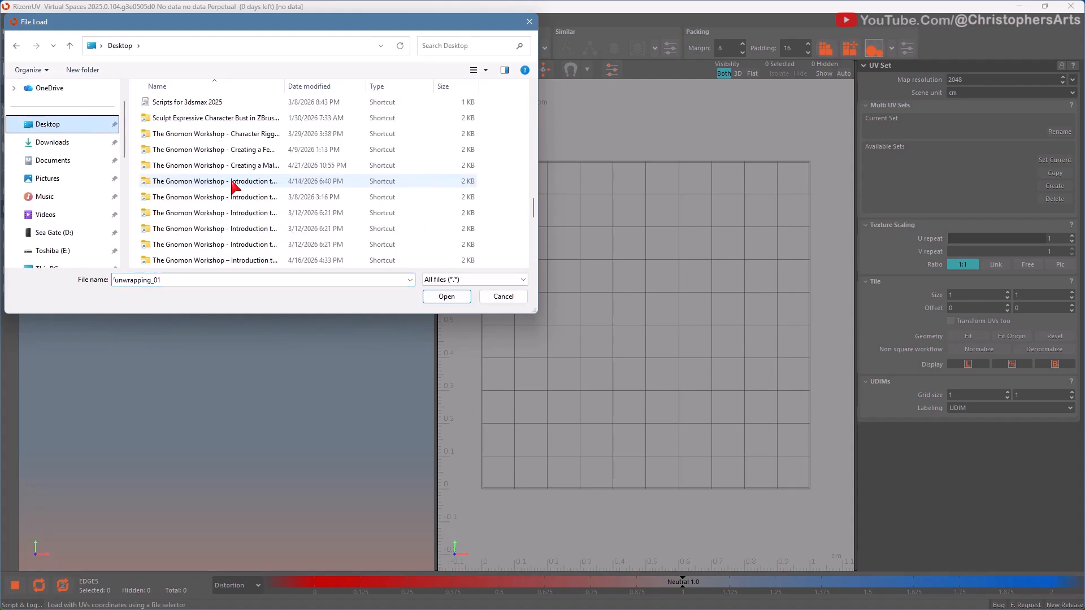
pyautogui.scroll(5, 232, 187)
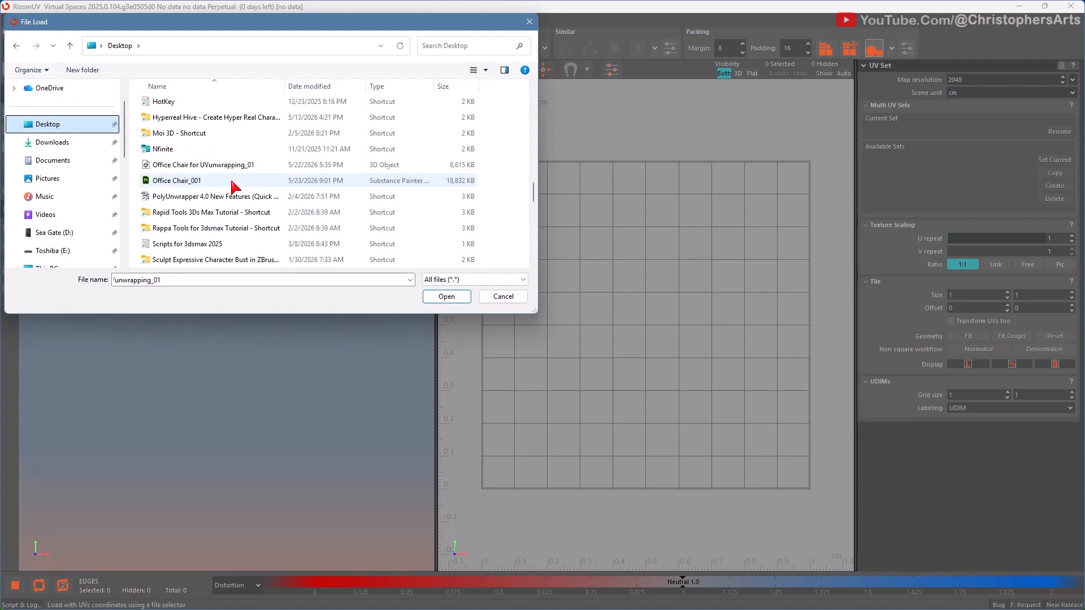
pyautogui.click(234, 165)
pyautogui.click(447, 297)
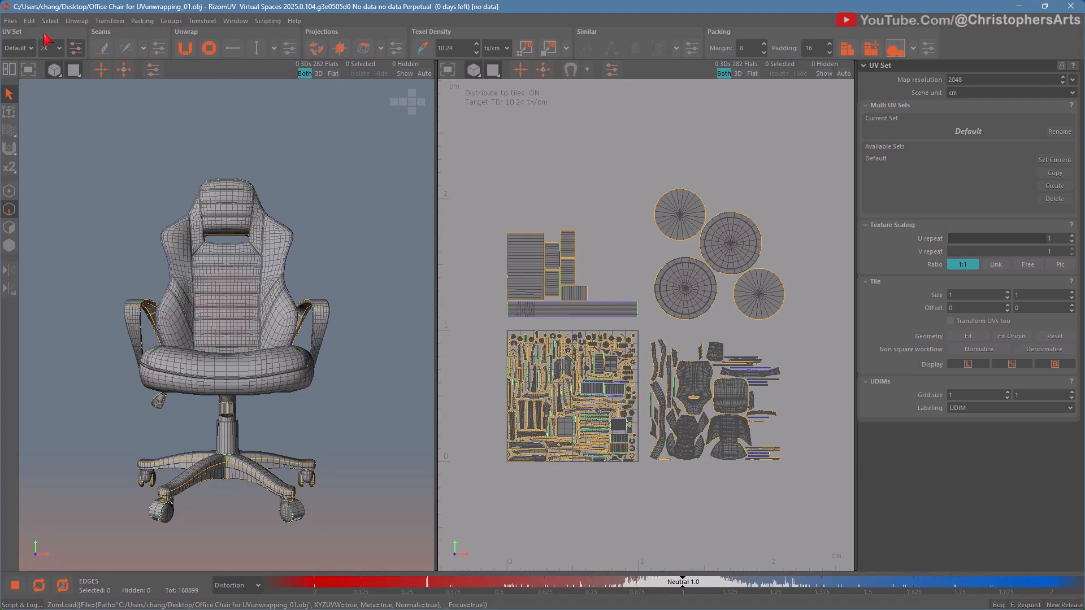
pyautogui.click(10, 21)
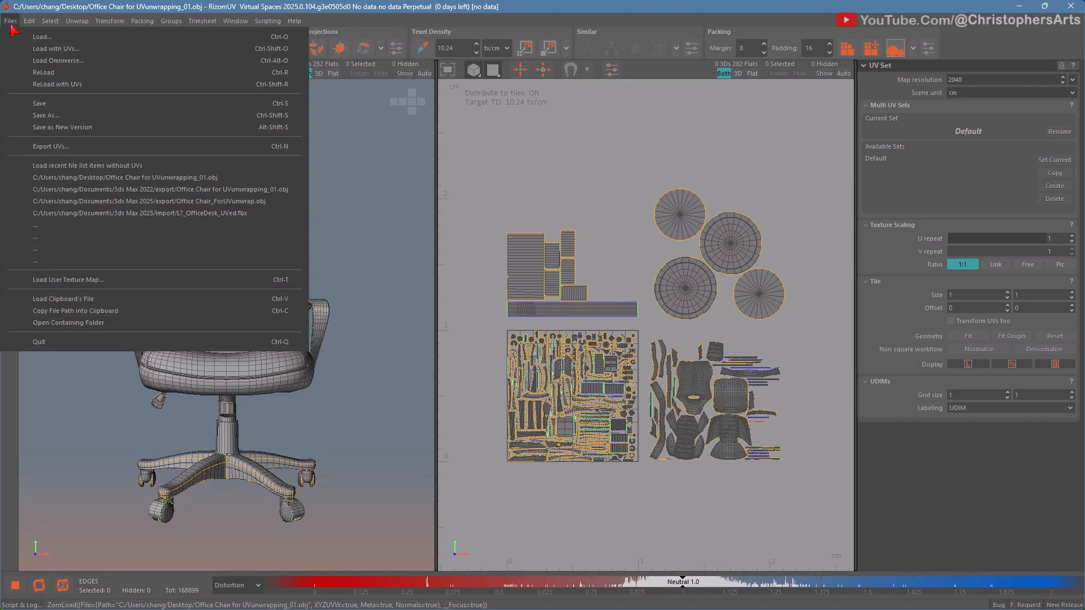
pyautogui.click(84, 39)
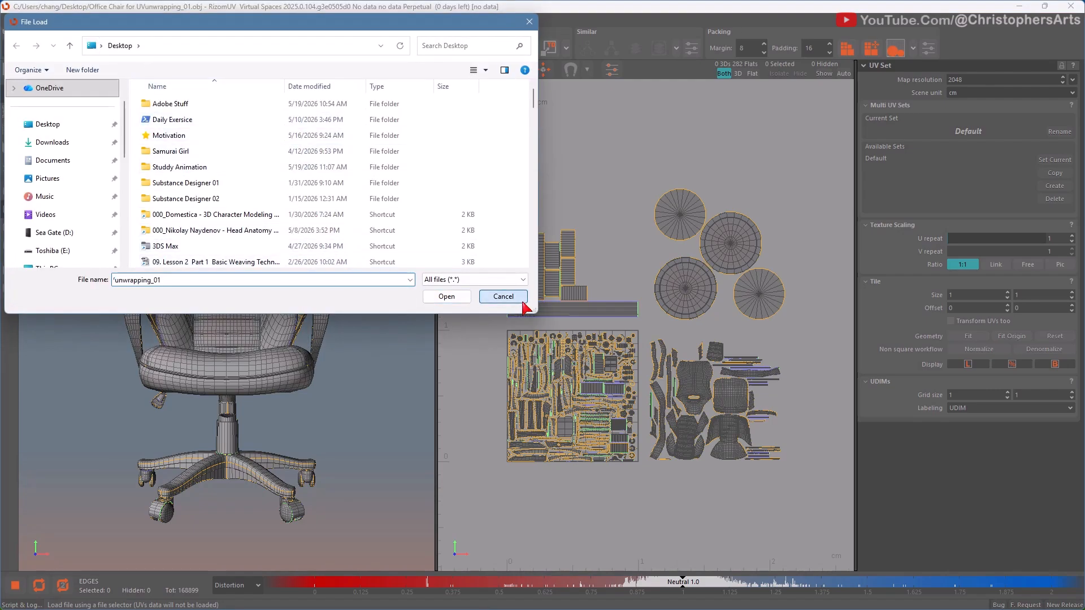
pyautogui.click(503, 296)
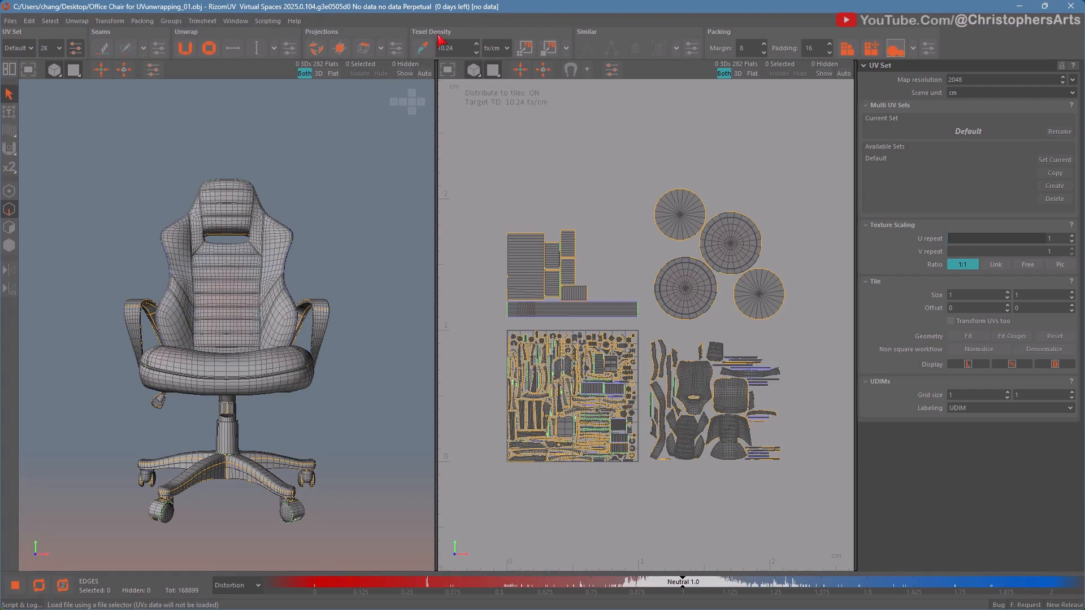
# Step: Load Office Chair for UVunwrapping_01 from the Desktop without its UV data
pyautogui.click(12, 22)
pyautogui.click(113, 39)
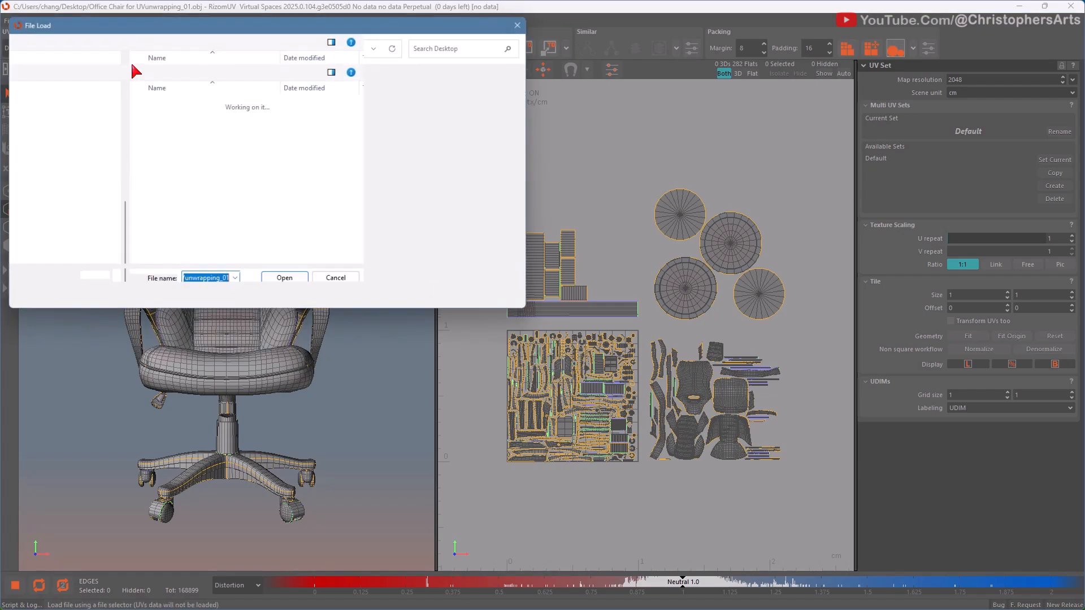
pyautogui.scroll(-20, 187, 170)
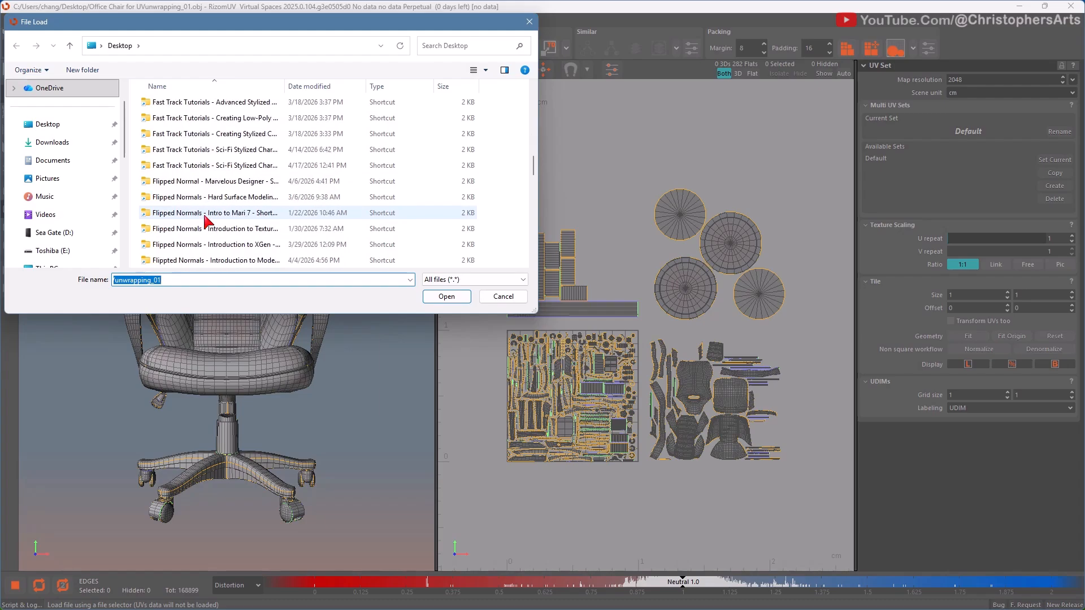
pyautogui.doubleClick(205, 214)
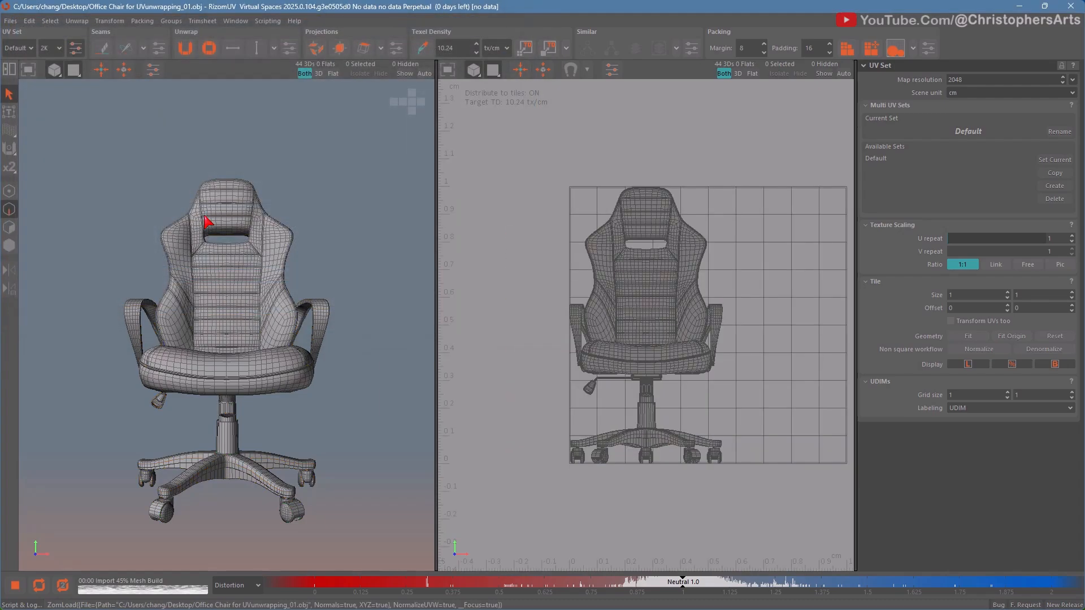
pyautogui.click(10, 21)
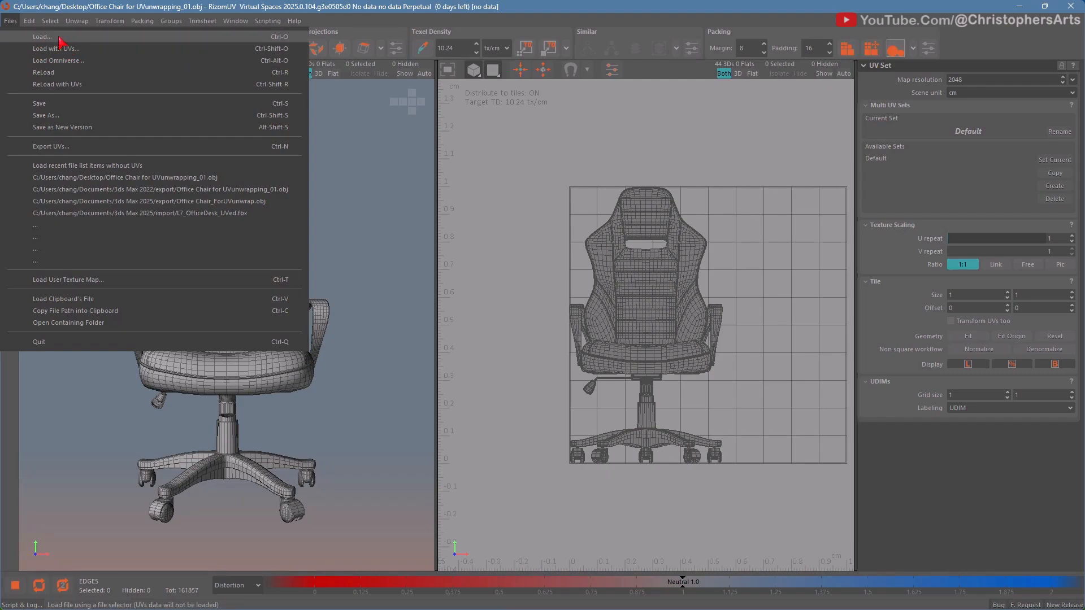
pyautogui.click(357, 180)
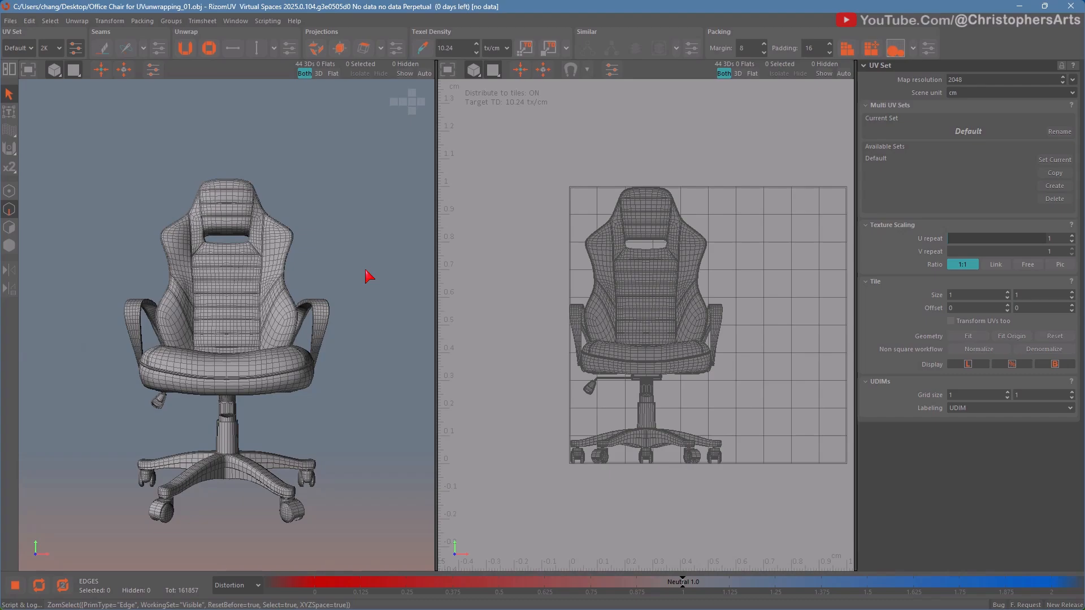
# Step: Examine the office chair mesh in the 3D view from different angles and distances, covering the backrest, seat, armrests and base
pyautogui.keyDown('alt'); pyautogui.moveTo(368, 275); pyautogui.dragTo(300, 359); pyautogui.keyUp('alt')
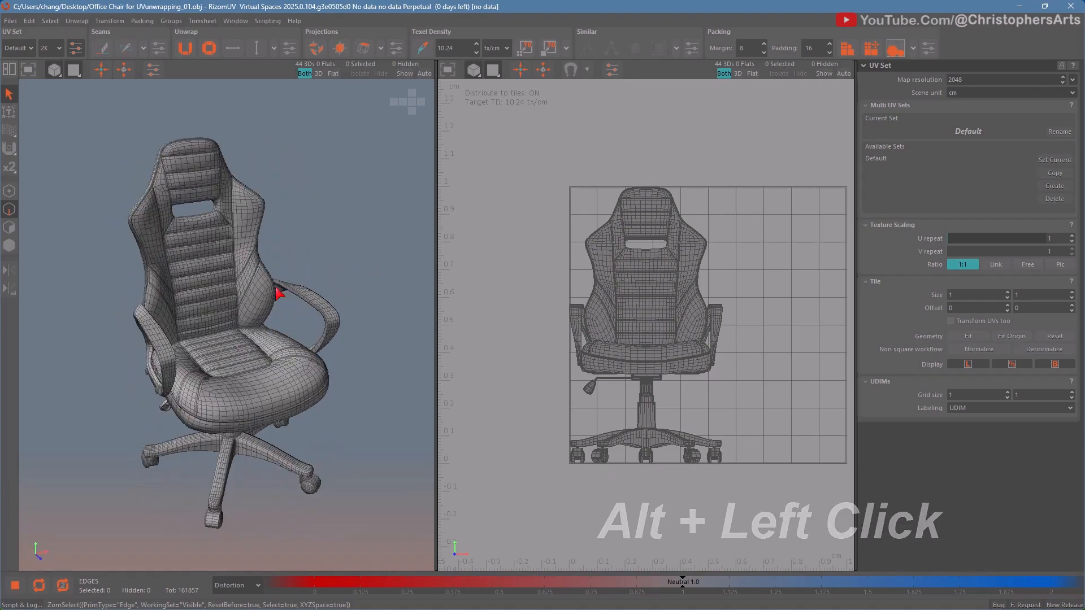
pyautogui.keyDown('alt'); pyautogui.moveTo(286, 315); pyautogui.dragTo(192, 270); pyautogui.keyUp('alt')
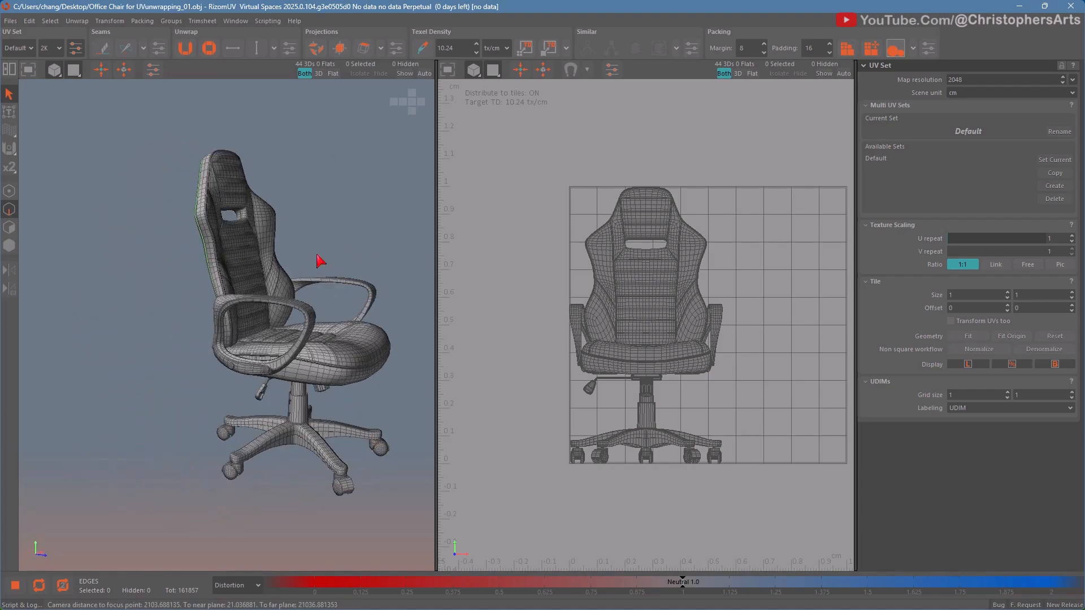
pyautogui.keyDown('alt'); pyautogui.moveTo(317, 262); pyautogui.dragTo(235, 271); pyautogui.keyUp('alt')
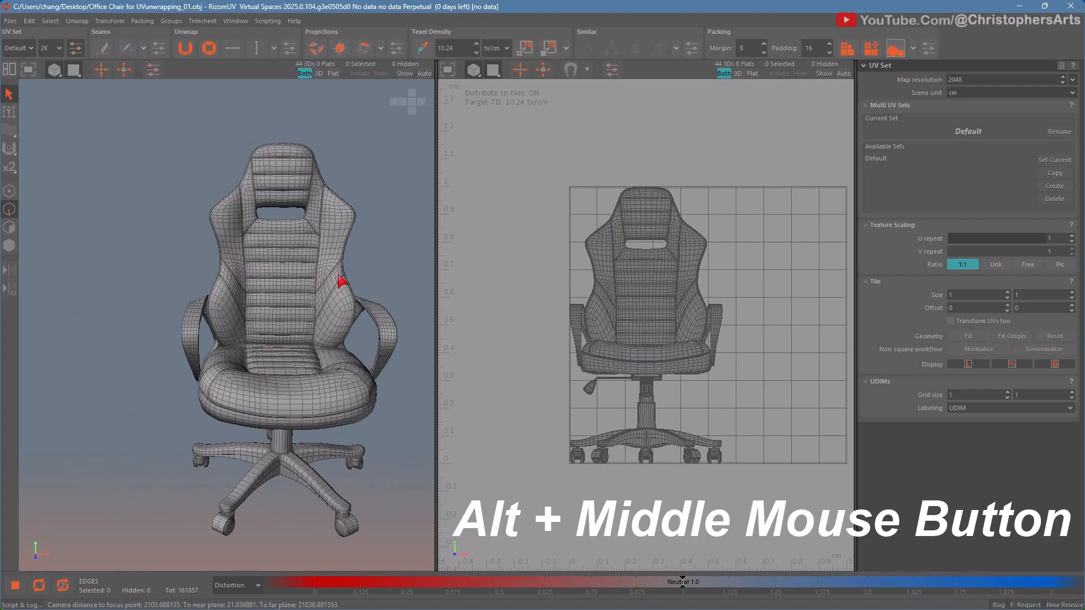
pyautogui.keyDown('alt'); pyautogui.moveTo(398, 288); pyautogui.dragTo(334, 280, button='middle'); pyautogui.keyUp('alt')
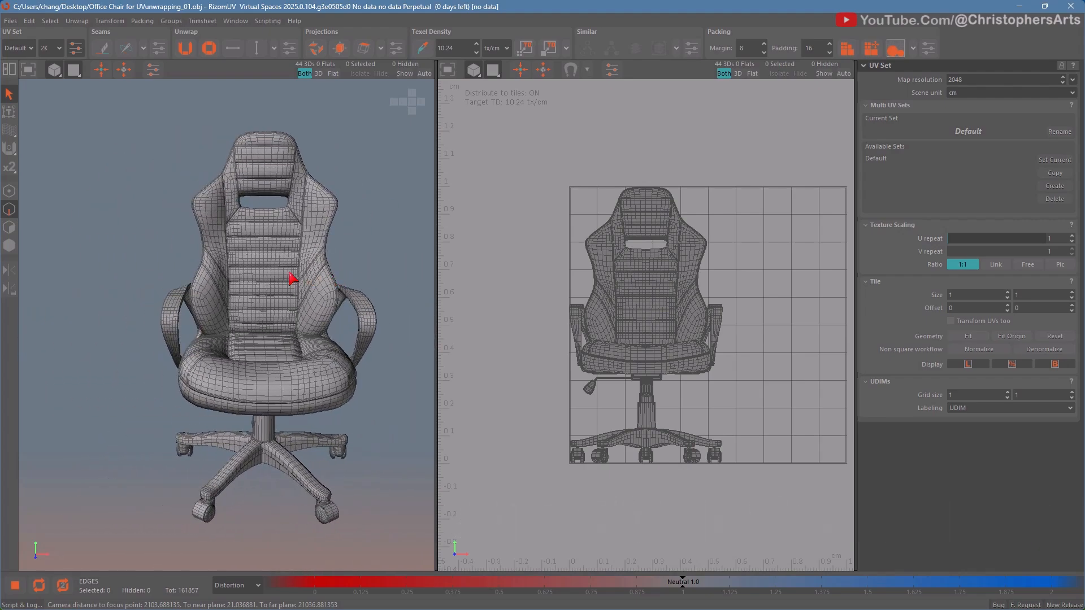
pyautogui.keyDown('alt'); pyautogui.moveTo(281, 272); pyautogui.dragTo(281, 310, button='right'); pyautogui.keyUp('alt')
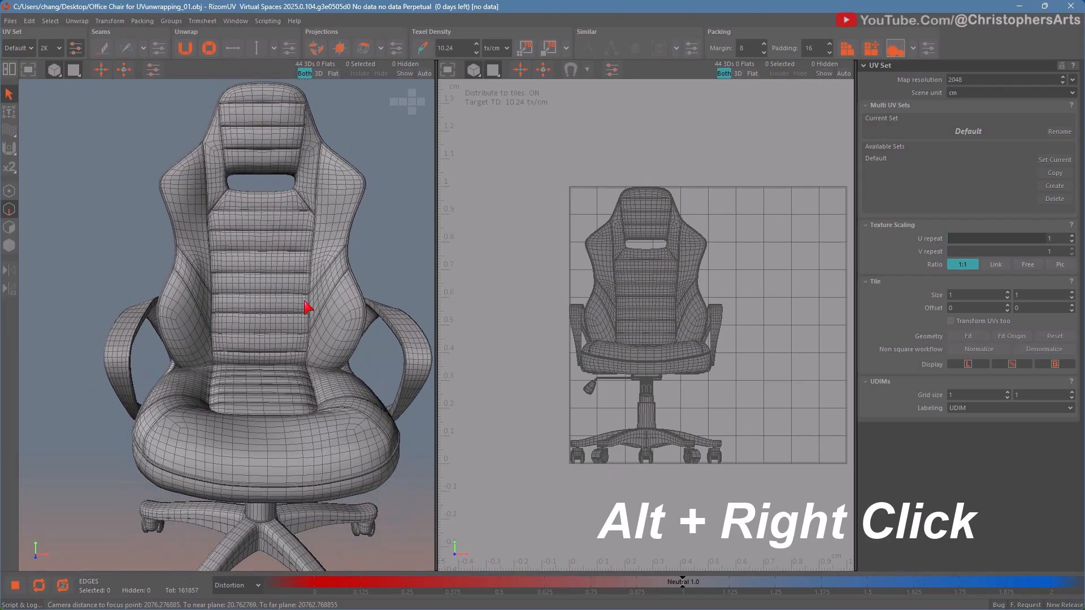
pyautogui.keyDown('alt'); pyautogui.moveTo(307, 308); pyautogui.dragTo(204, 300, button='middle'); pyautogui.keyUp('alt')
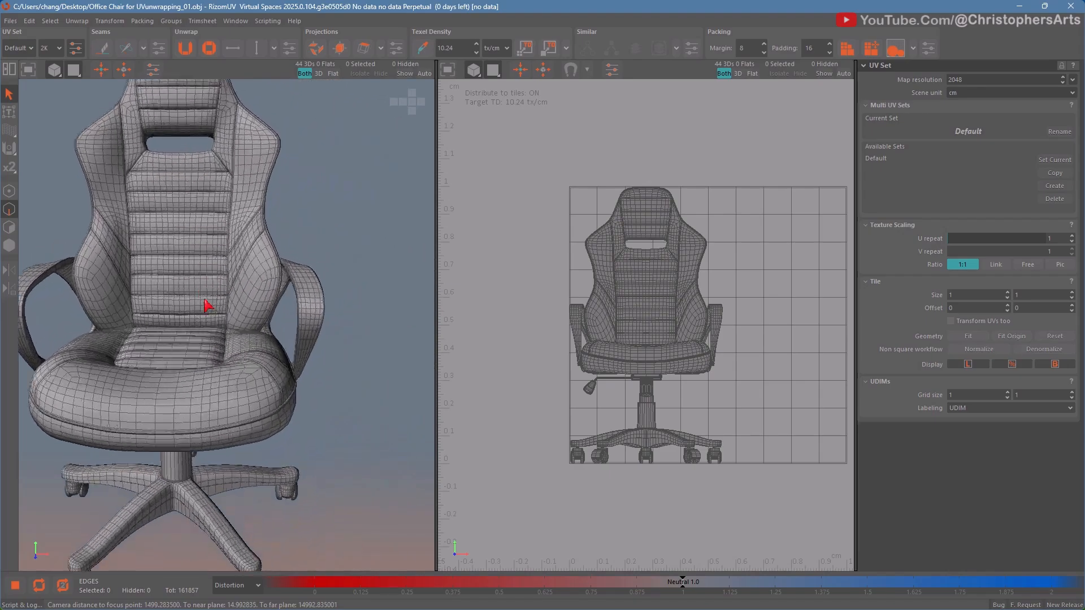
pyautogui.keyDown('alt'); pyautogui.moveTo(204, 299); pyautogui.dragTo(263, 300); pyautogui.keyUp('alt')
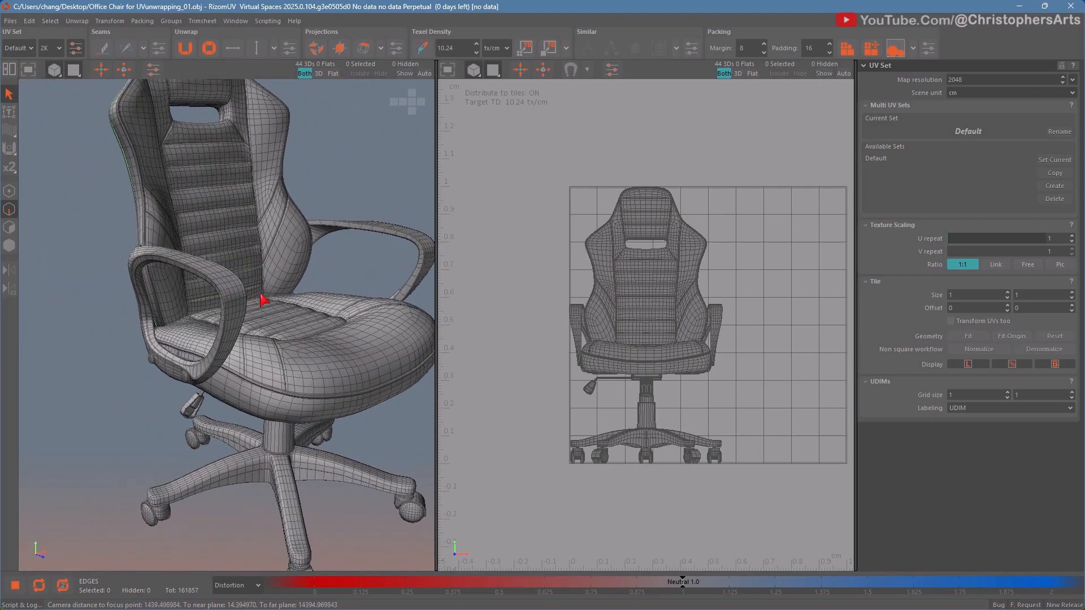
pyautogui.keyDown('alt'); pyautogui.moveTo(260, 294); pyautogui.dragTo(254, 272, button='right'); pyautogui.keyUp('alt')
pyautogui.keyDown('alt'); pyautogui.moveTo(254, 272); pyautogui.dragTo(249, 301, button='middle'); pyautogui.keyUp('alt')
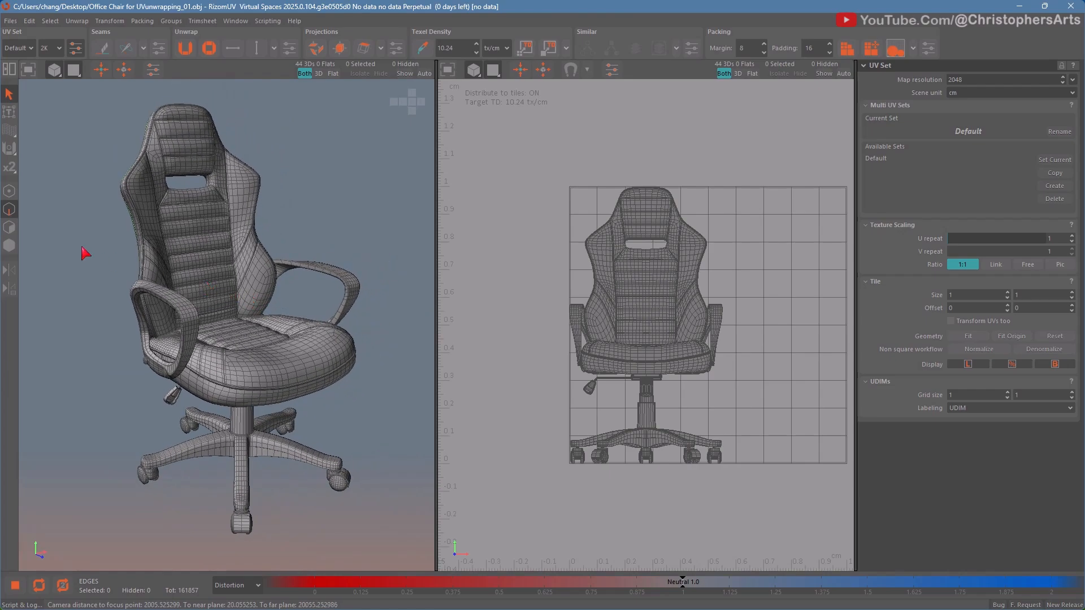
# Step: Cycle the selection mode through Vertex, Edge and Polygon
pyautogui.press('F1')
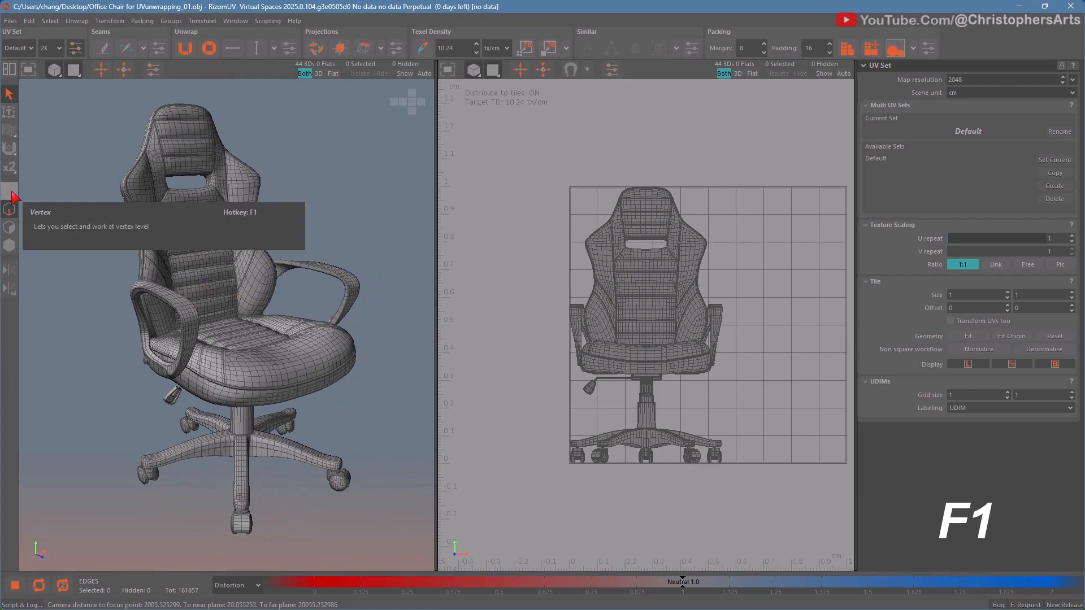
pyautogui.click(11, 195)
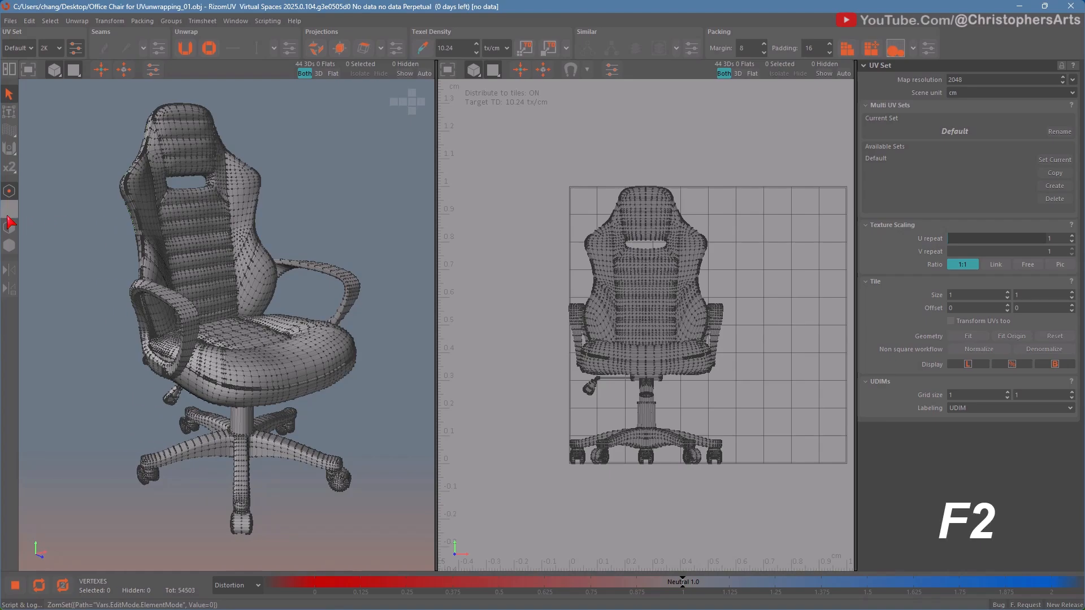
pyautogui.click(11, 226)
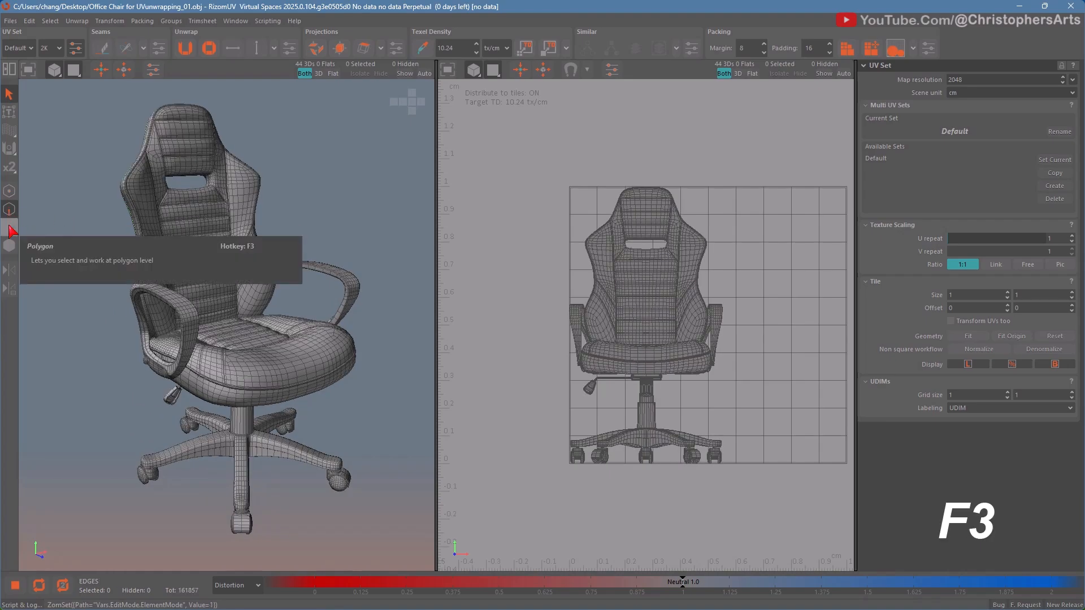
pyautogui.click(10, 229)
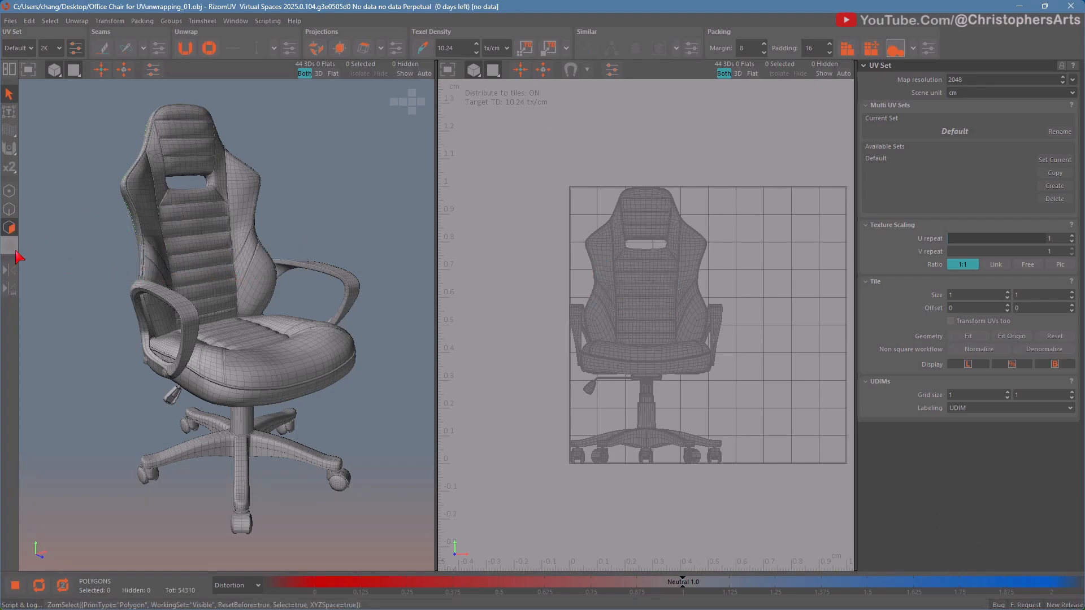
# Step: Switch to Island selection, pick the backrest, the seat and the backrest again, and clear the selection
pyautogui.click(13, 249)
pyautogui.click(233, 281)
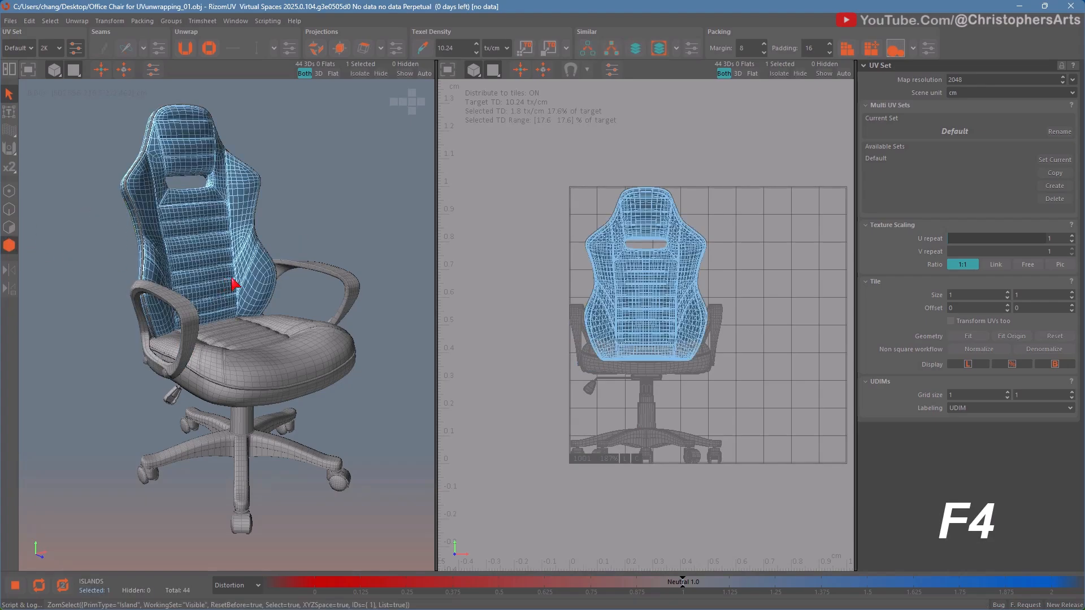
pyautogui.click(312, 338)
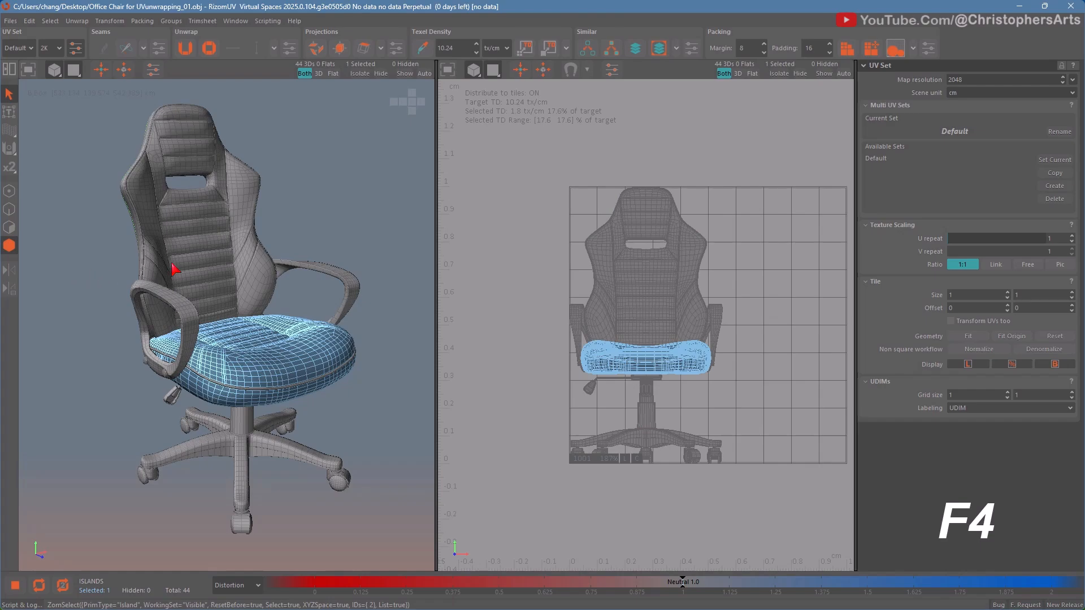
pyautogui.click(232, 262)
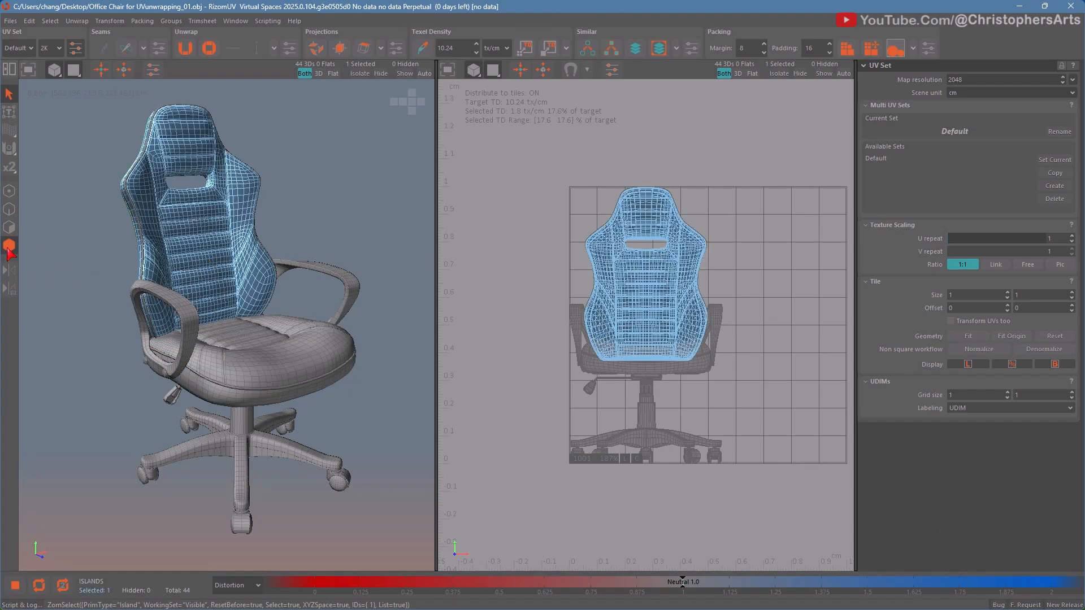
pyautogui.click(79, 233)
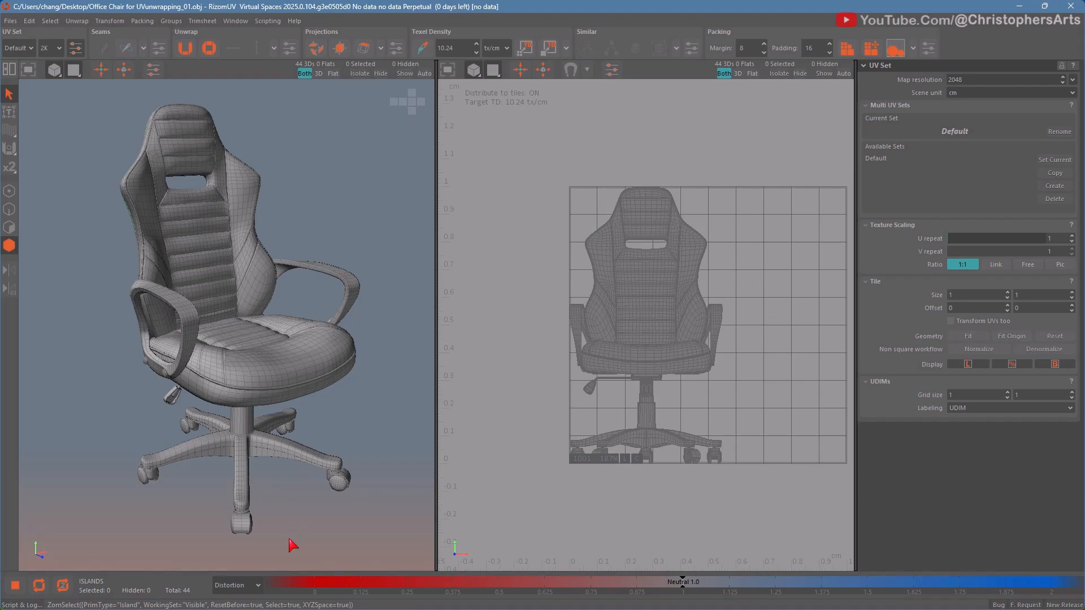
# Step: Select the wheel island of the front caster, after first picking the caster's housing
pyautogui.click(246, 533)
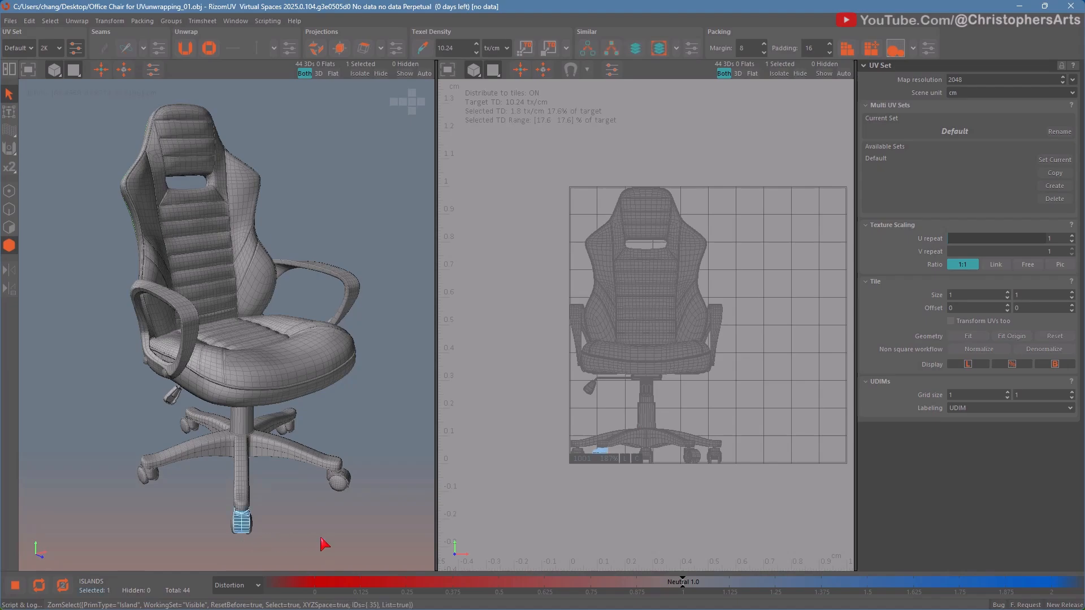
pyautogui.keyDown('alt'); pyautogui.moveTo(282, 533); pyautogui.dragTo(335, 510); pyautogui.keyUp('alt')
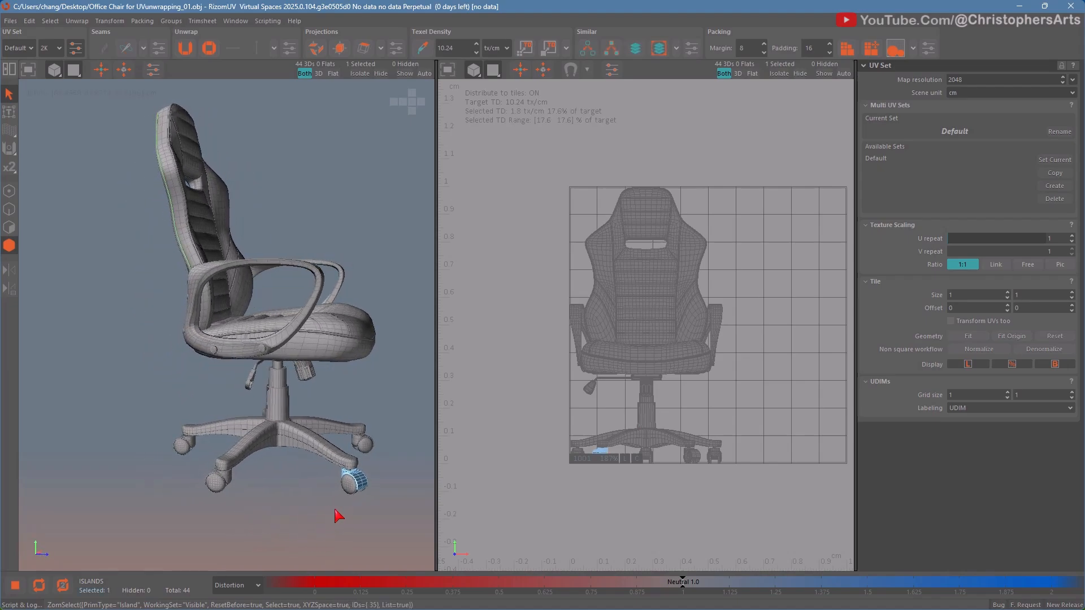
pyautogui.keyDown('alt'); pyautogui.moveTo(369, 516); pyautogui.dragTo(325, 500, button='middle'); pyautogui.keyUp('alt')
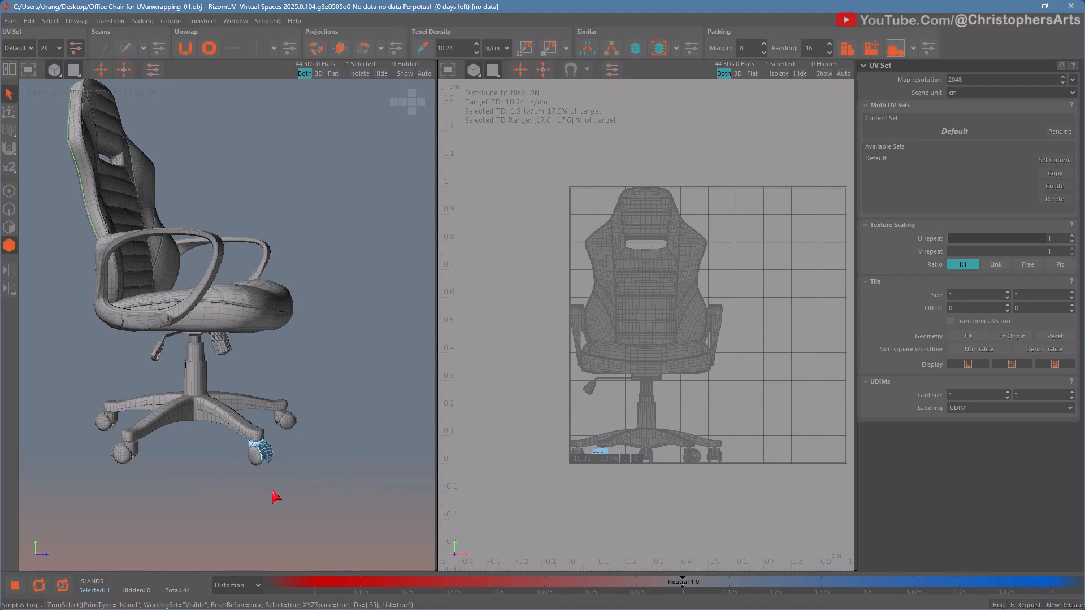
pyautogui.click(255, 460)
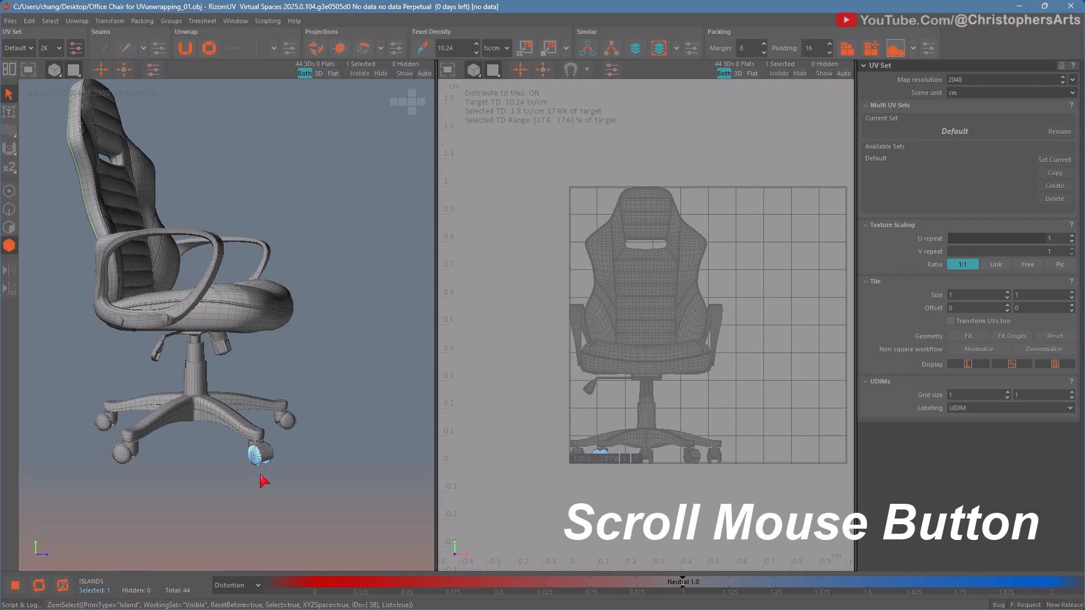
pyautogui.scroll(5, 263, 483)
pyautogui.scroll(8, 263, 481)
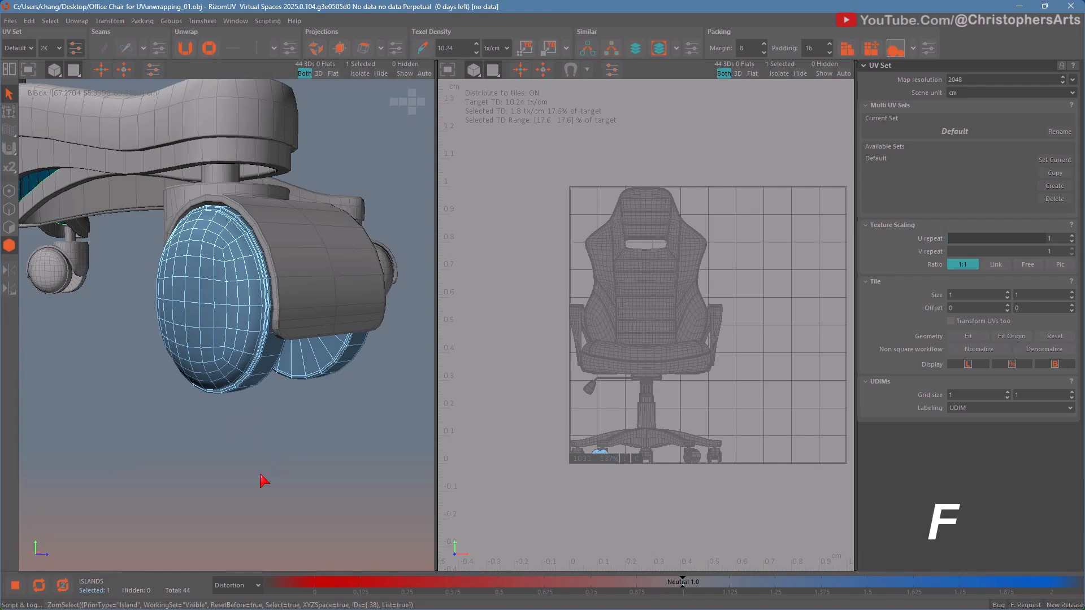
# Step: Frame the selected caster wheel, the whole chair and the wheel again in the 3D view
pyautogui.press('f')
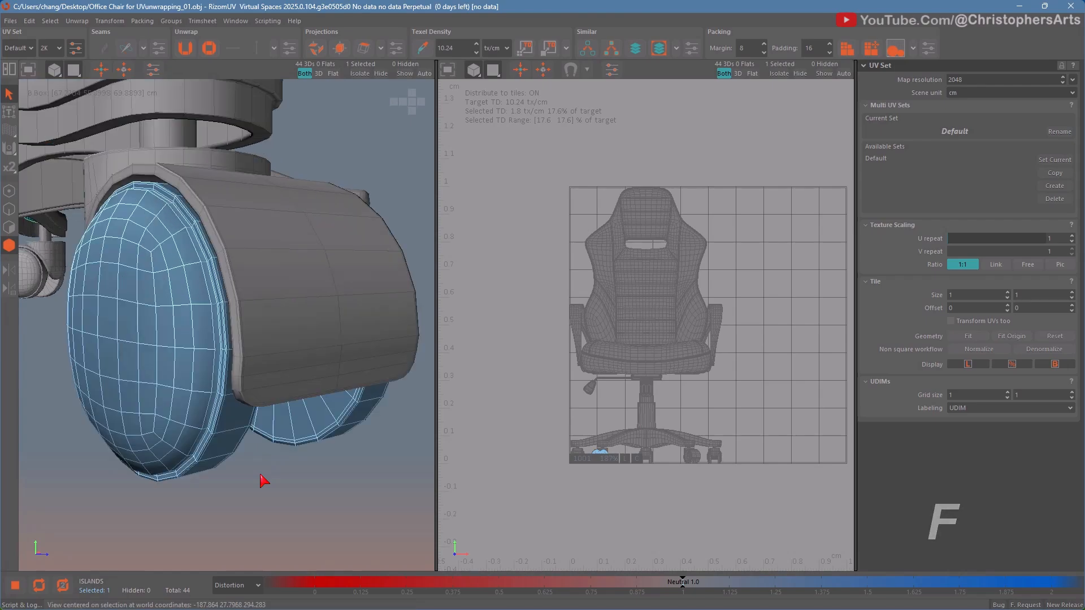
pyautogui.press('a')
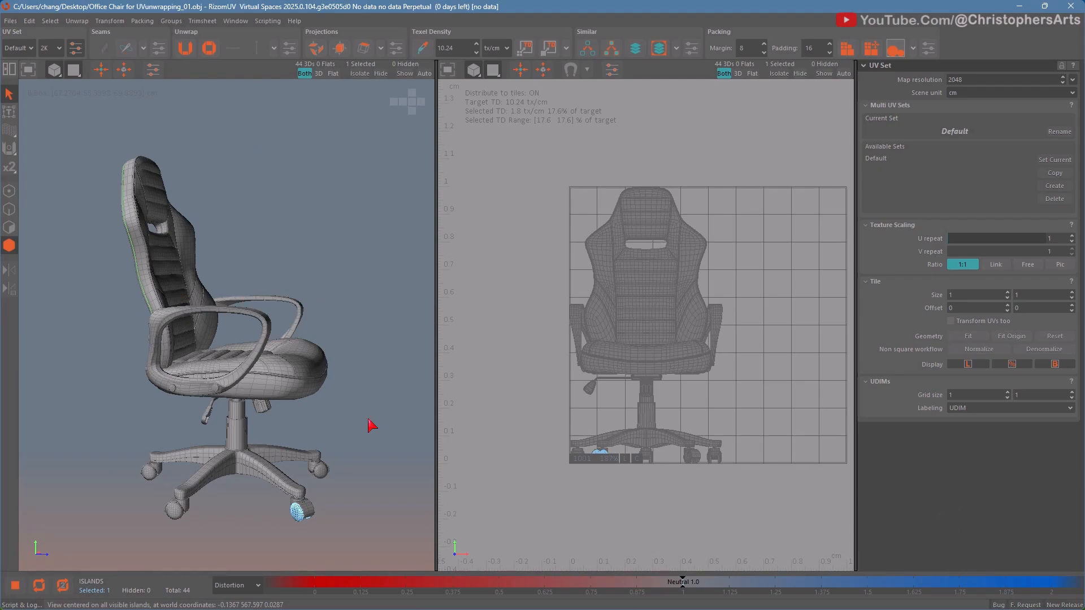
pyautogui.press('f')
pyautogui.scroll(-1, 219, 428)
pyautogui.keyDown('alt'); pyautogui.moveTo(192, 424); pyautogui.dragTo(231, 427); pyautogui.keyUp('alt')
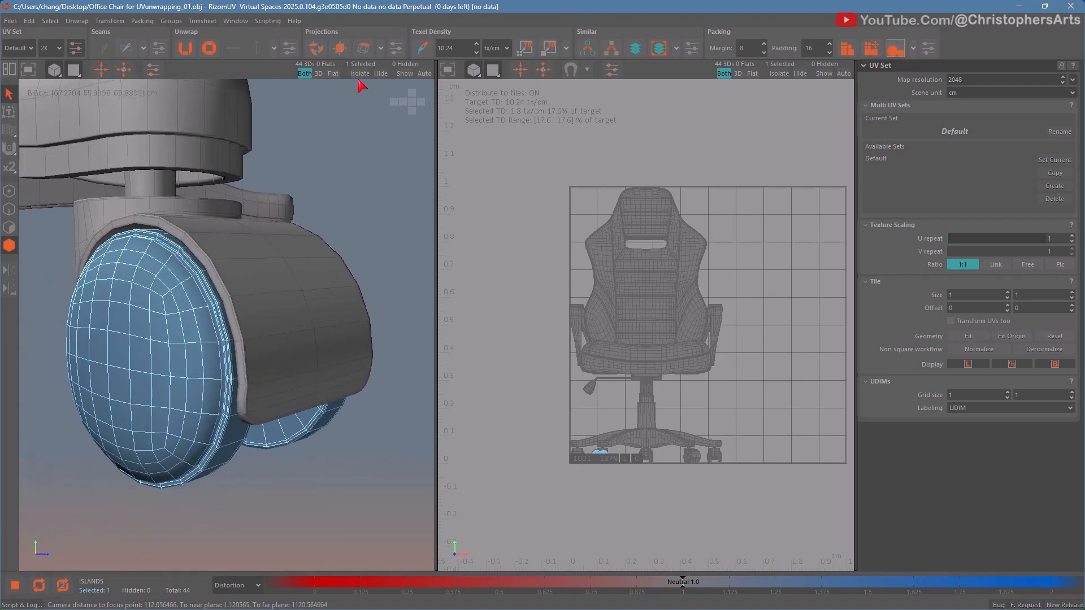
# Step: Isolate the selected caster wheel, clear the selection and frame the wheel in the 3D view
pyautogui.press('i')
pyautogui.moveTo(351, 224)
pyautogui.keyDown('alt'); pyautogui.mouseDown()
pyautogui.moveTo(341, 241)
pyautogui.moveTo(339, 231)
pyautogui.mouseUp(); pyautogui.keyUp('alt')
pyautogui.click(349, 191)
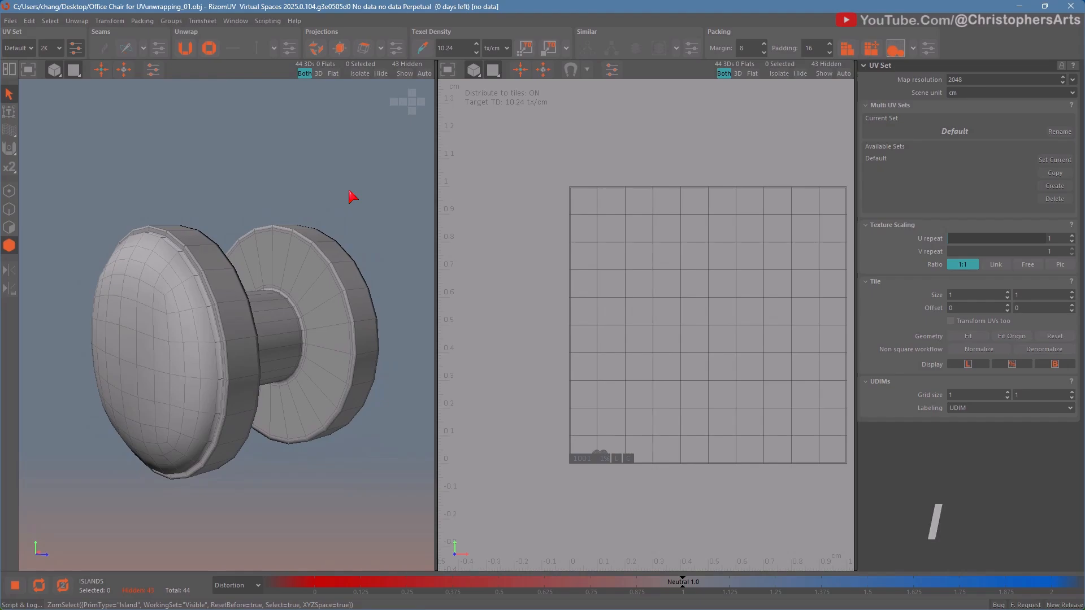
pyautogui.press('f')
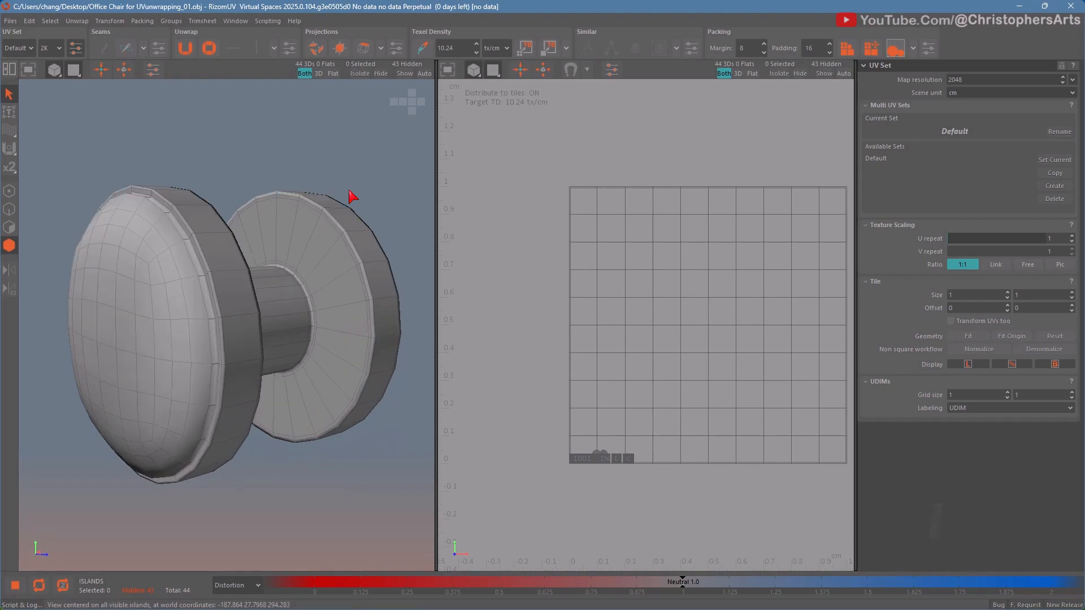
# Step: Select the caster wheel's island in the UV view and move it up and to the right, away from the tile's lower border
pyautogui.click(553, 375)
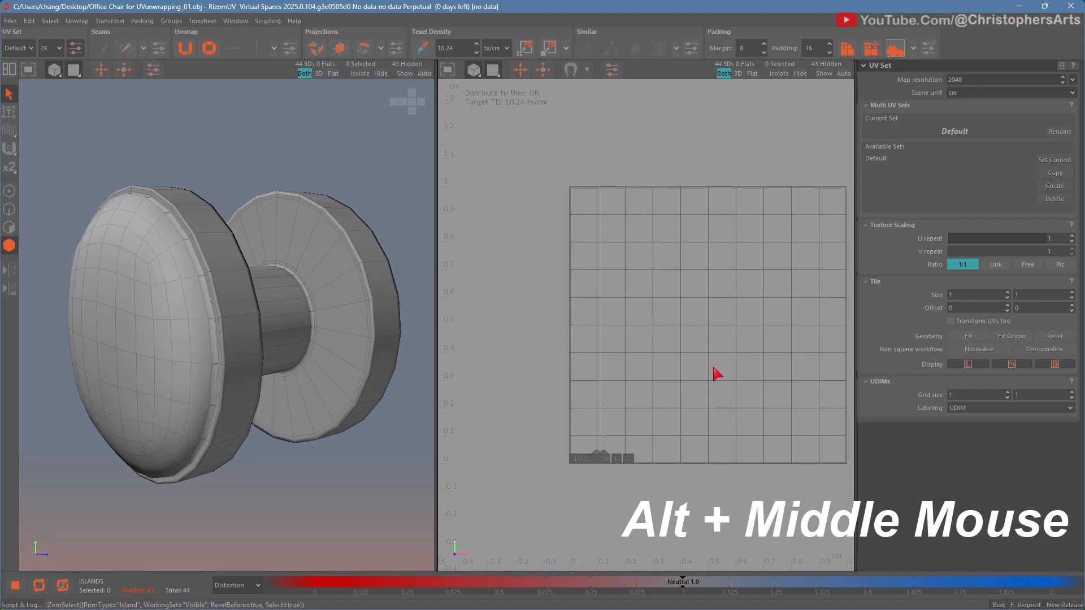
pyautogui.keyDown('alt'); pyautogui.moveTo(716, 373); pyautogui.dragTo(677, 354, button='middle'); pyautogui.keyUp('alt')
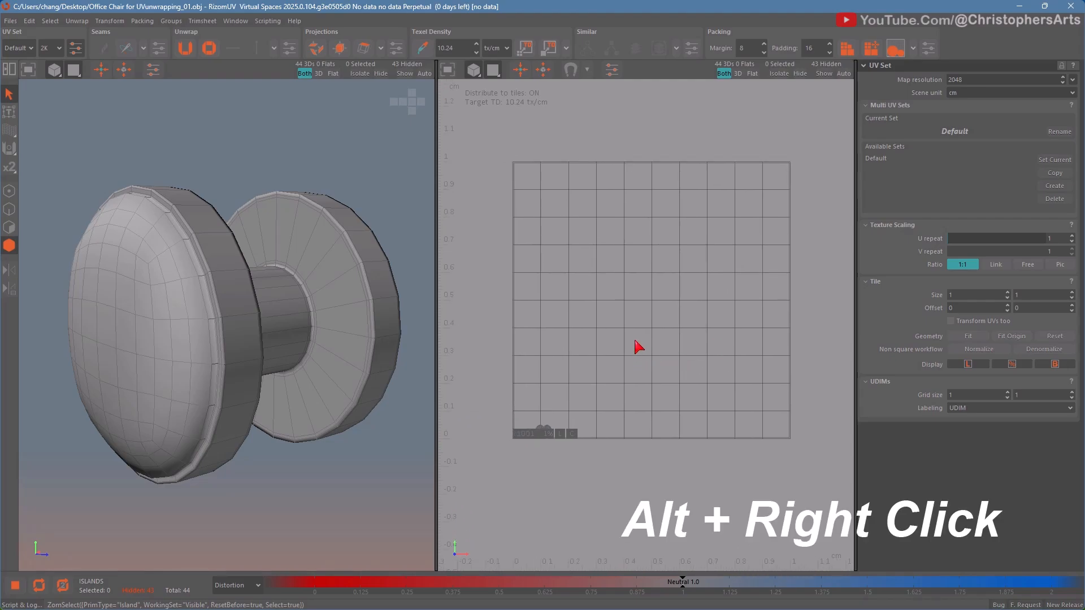
pyautogui.moveTo(635, 343)
pyautogui.keyDown('alt'); pyautogui.mouseDown(button='right')
pyautogui.moveTo(639, 412)
pyautogui.moveTo(633, 372)
pyautogui.moveTo(620, 431)
pyautogui.moveTo(559, 395)
pyautogui.moveTo(674, 366)
pyautogui.moveTo(616, 351)
pyautogui.moveTo(654, 356)
pyautogui.moveTo(615, 364)
pyautogui.moveTo(622, 334)
pyautogui.moveTo(617, 380)
pyautogui.moveTo(622, 342)
pyautogui.moveTo(625, 373)
pyautogui.moveTo(634, 350)
pyautogui.mouseUp(button='right'); pyautogui.keyUp('alt')
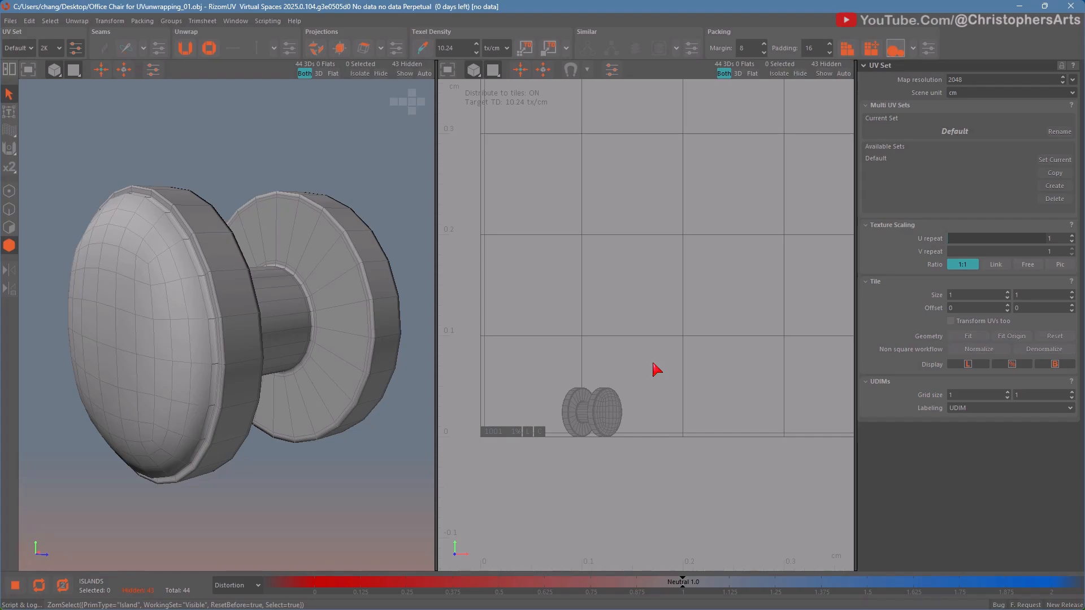
pyautogui.click(610, 413)
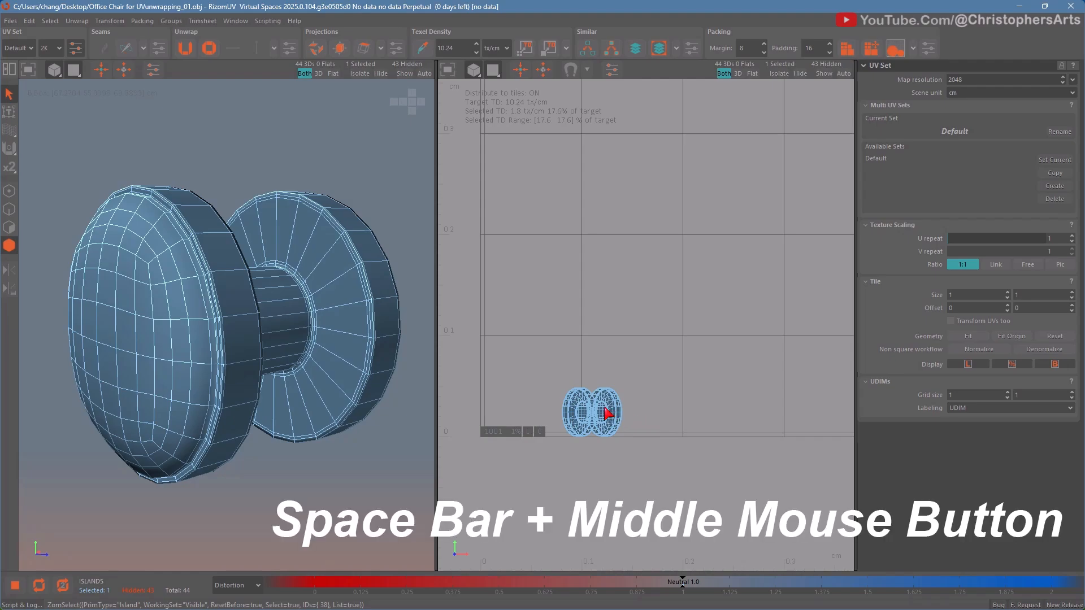
pyautogui.moveTo(591, 416); pyautogui.dragTo(625, 356, button='middle')
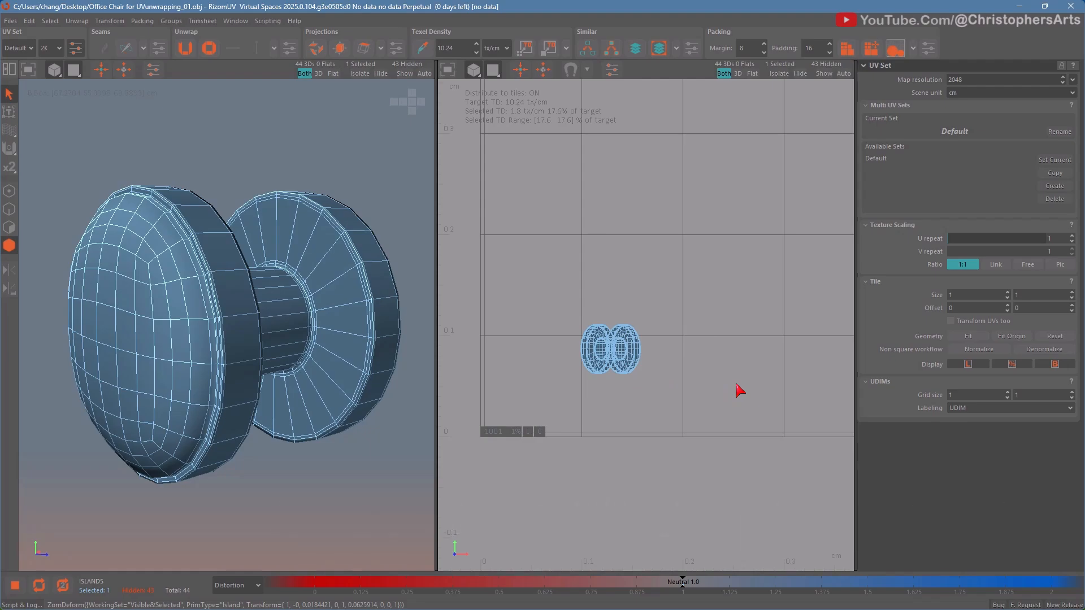
pyautogui.moveTo(700, 377)
pyautogui.mouseDown(button='middle')
pyautogui.moveTo(720, 366)
pyautogui.moveTo(615, 375)
pyautogui.moveTo(689, 383)
pyautogui.mouseUp(button='middle')
pyautogui.moveTo(689, 384); pyautogui.dragTo(622, 375)
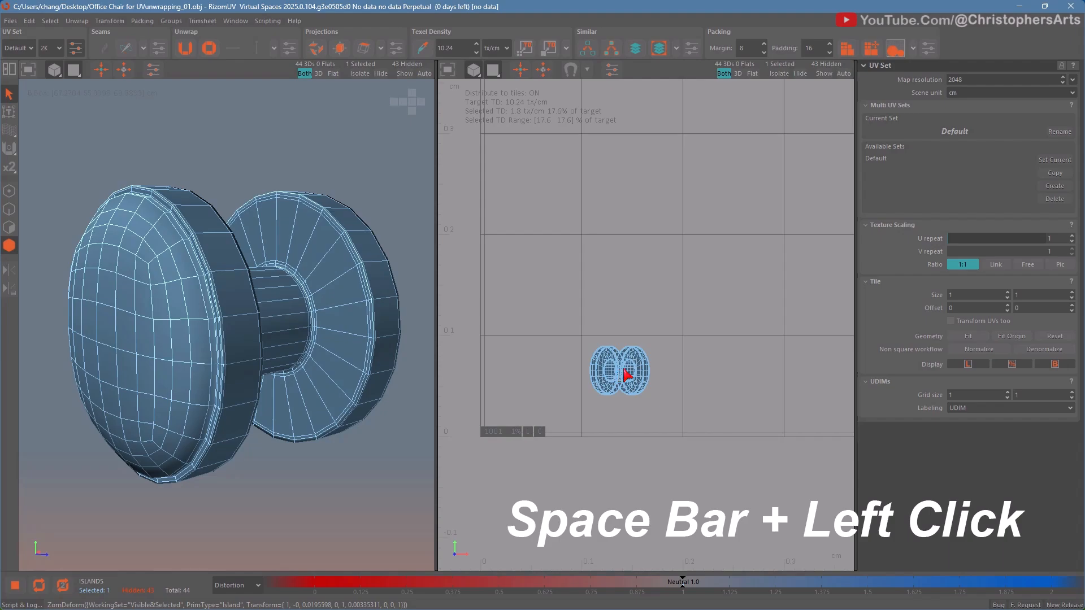
# Step: Try scaling up and rotating the caster wheel's UV island, and undo these transforms
pyautogui.moveTo(627, 374); pyautogui.dragTo(636, 306)
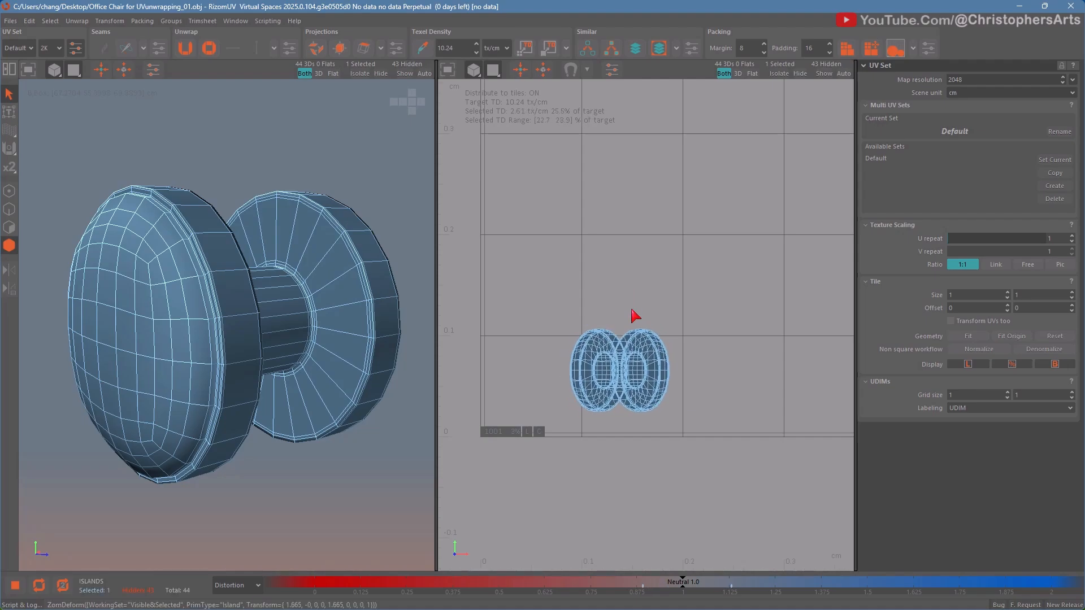
pyautogui.moveTo(636, 379); pyautogui.dragTo(632, 338)
pyautogui.moveTo(633, 338); pyautogui.dragTo(635, 379, button='right')
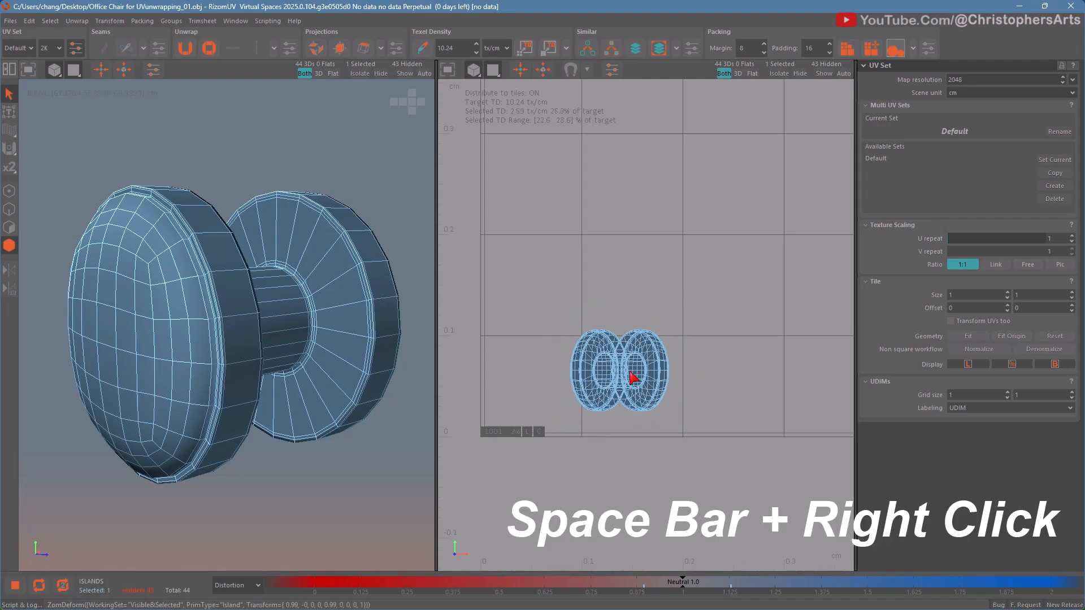
pyautogui.moveTo(633, 376); pyautogui.dragTo(604, 364, button='middle')
pyautogui.hotkey('ctrl', 'z')
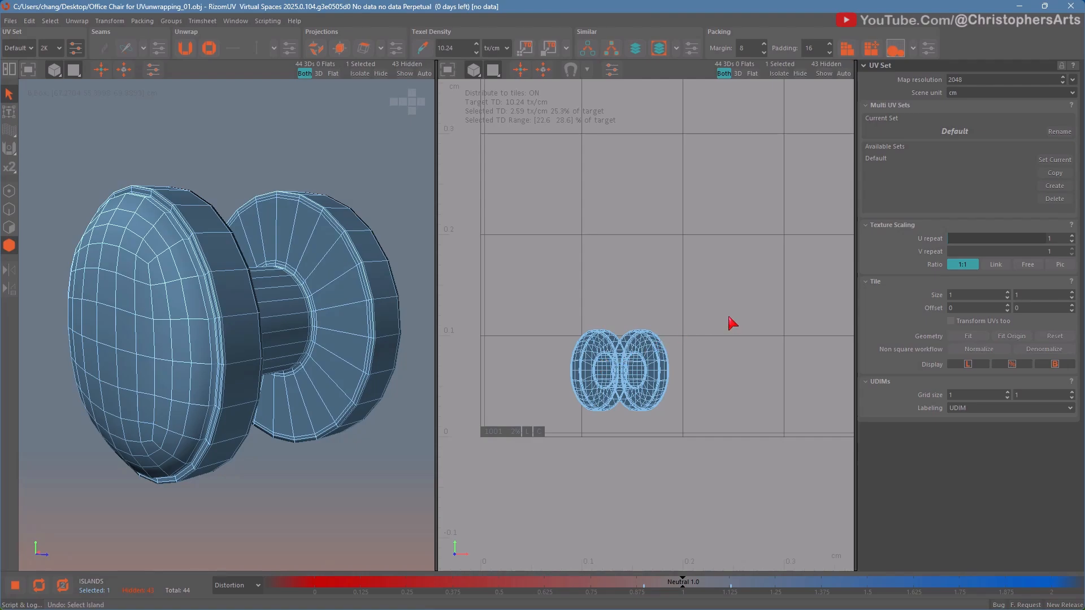
pyautogui.hotkey('ctrl', 'z')
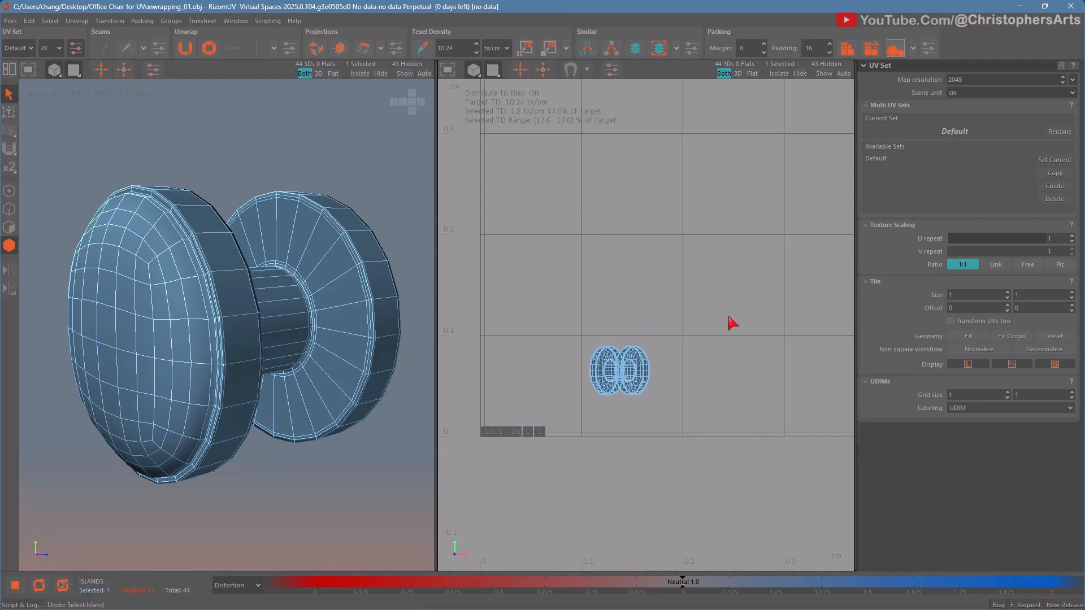
# Step: Clear the island selection and fit the full UV tile in the UV view
pyautogui.click(697, 388)
pyautogui.scroll(-3, 696, 387)
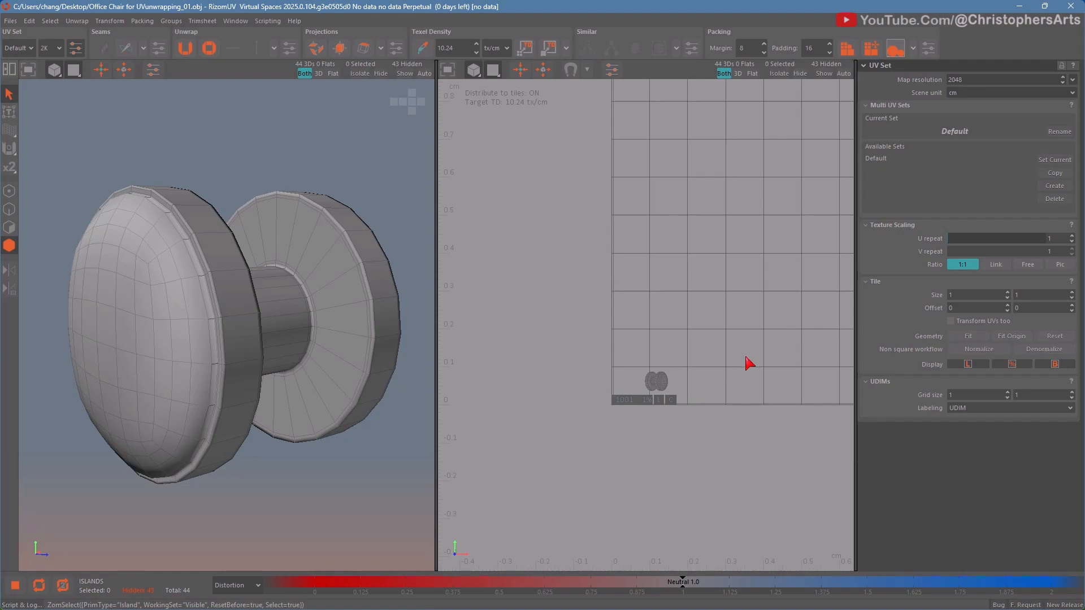
pyautogui.press('f')
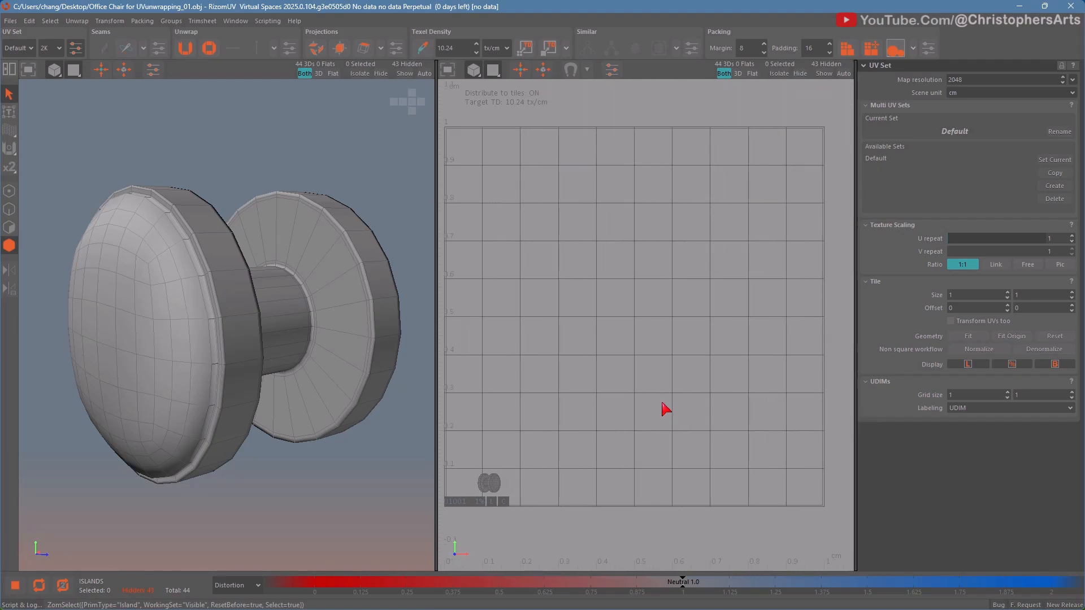
pyautogui.click(305, 476)
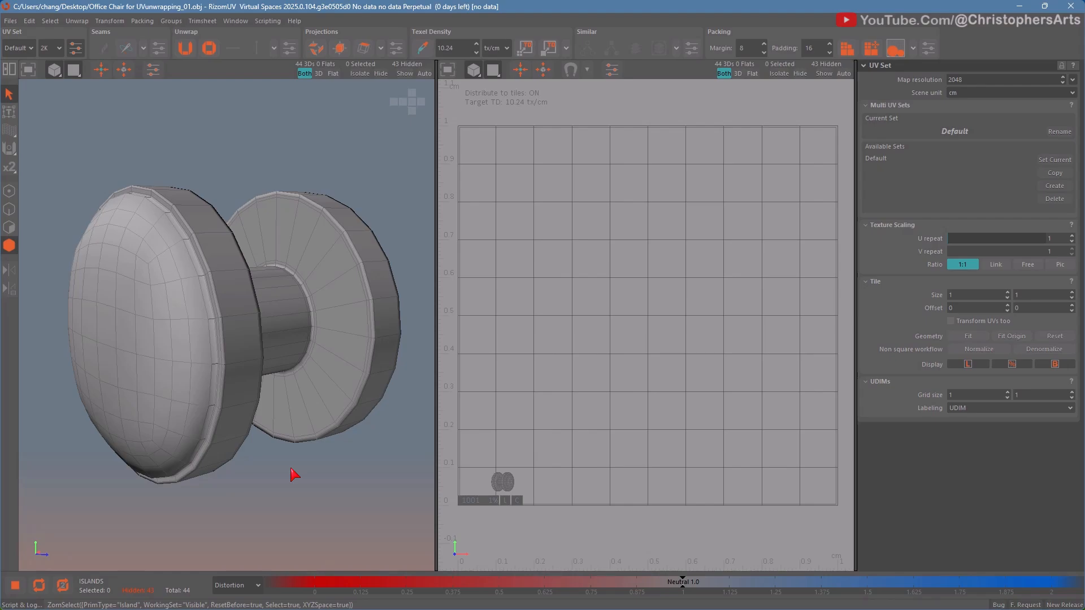
# Step: Switch to Edge selection and widen the 3D viewport for a close view of the caster wheel's rounded outer cap
pyautogui.press('F2')
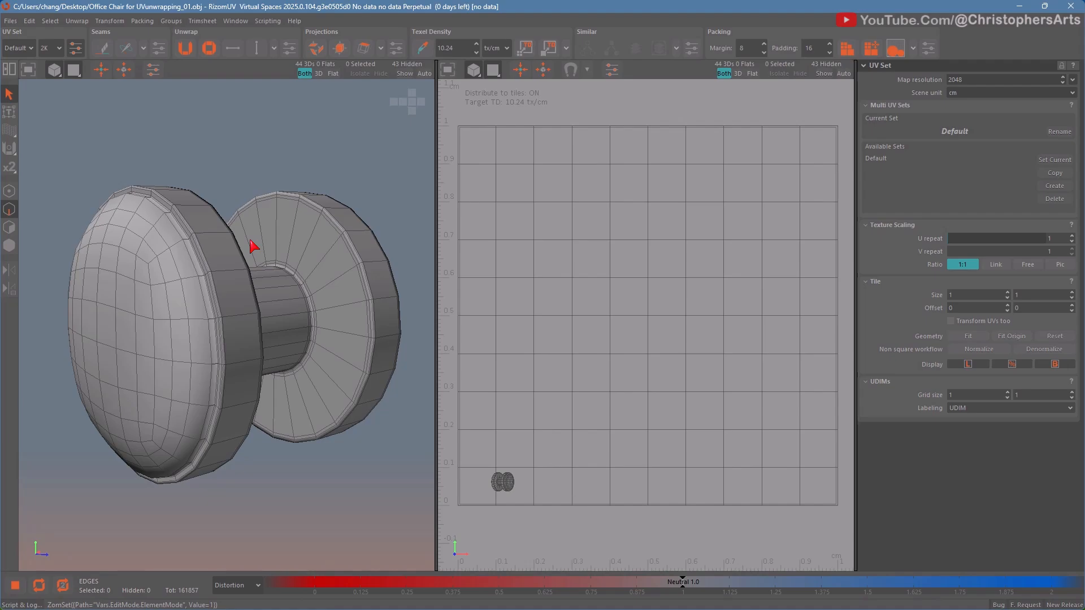
pyautogui.keyDown('alt'); pyautogui.moveTo(361, 322); pyautogui.dragTo(340, 295); pyautogui.keyUp('alt')
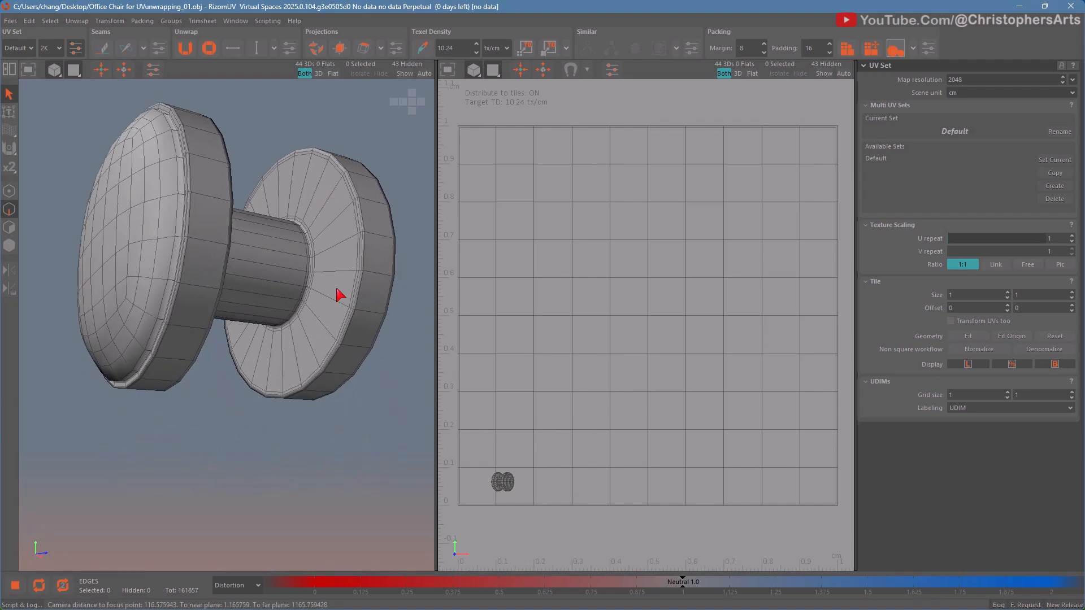
pyautogui.keyDown('alt'); pyautogui.moveTo(417, 315); pyautogui.dragTo(266, 300); pyautogui.keyUp('alt')
pyautogui.scroll(3, 276, 302)
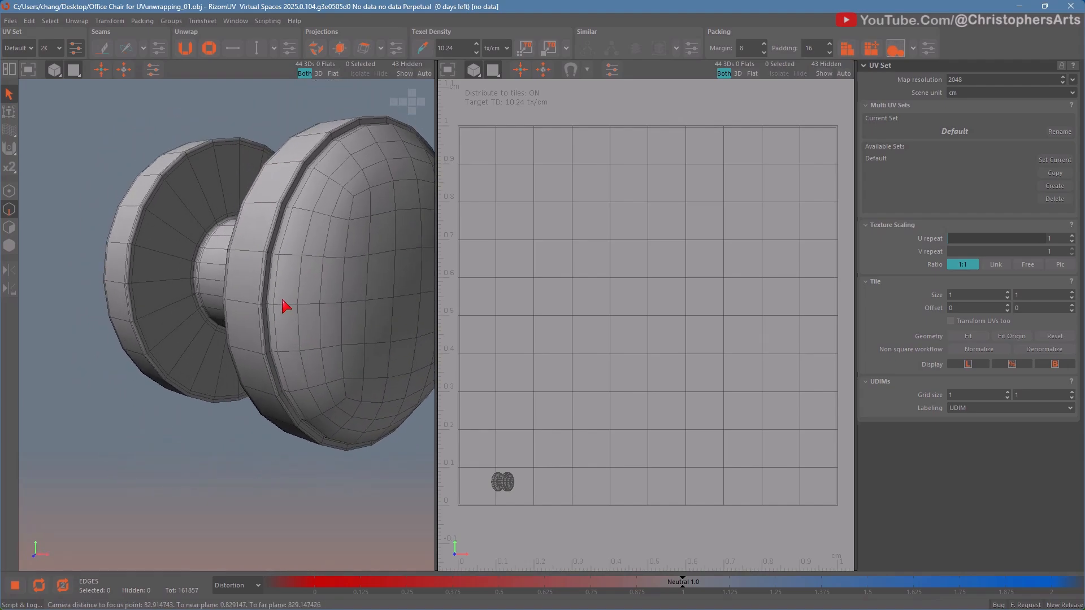
pyautogui.scroll(2, 287, 306)
pyautogui.moveTo(438, 322); pyautogui.dragTo(591, 321)
pyautogui.keyDown('alt'); pyautogui.moveTo(497, 318); pyautogui.dragTo(408, 332); pyautogui.keyUp('alt')
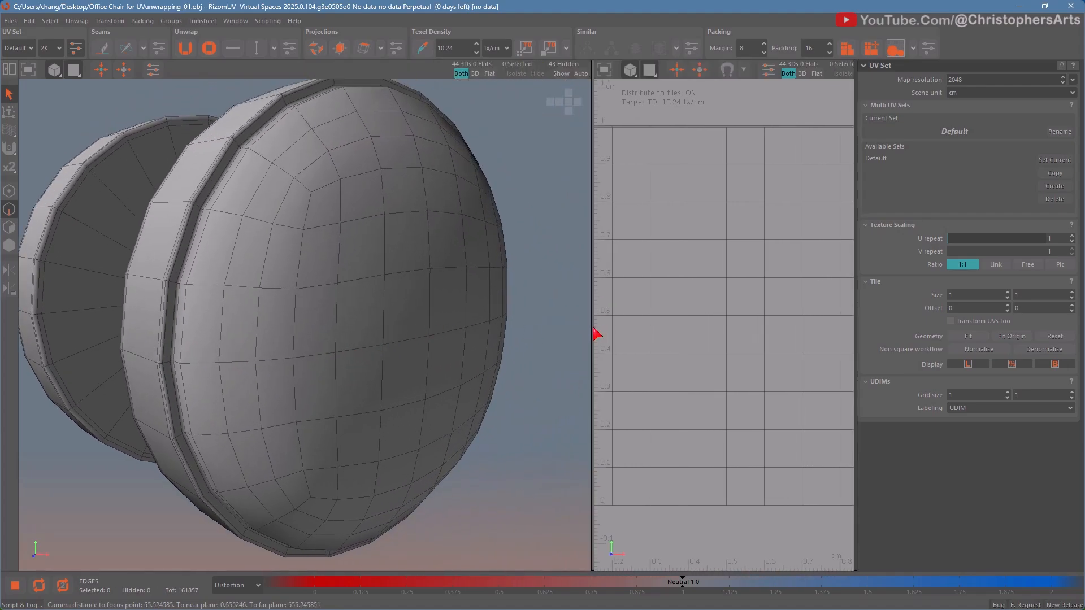
# Step: Even out the 3D and UV viewports, show the 3D view alone centred on the caster wheel, and activate Edge selection
pyautogui.click(581, 333)
pyautogui.moveTo(596, 331); pyautogui.dragTo(452, 375)
pyautogui.scroll(-5, 322, 481)
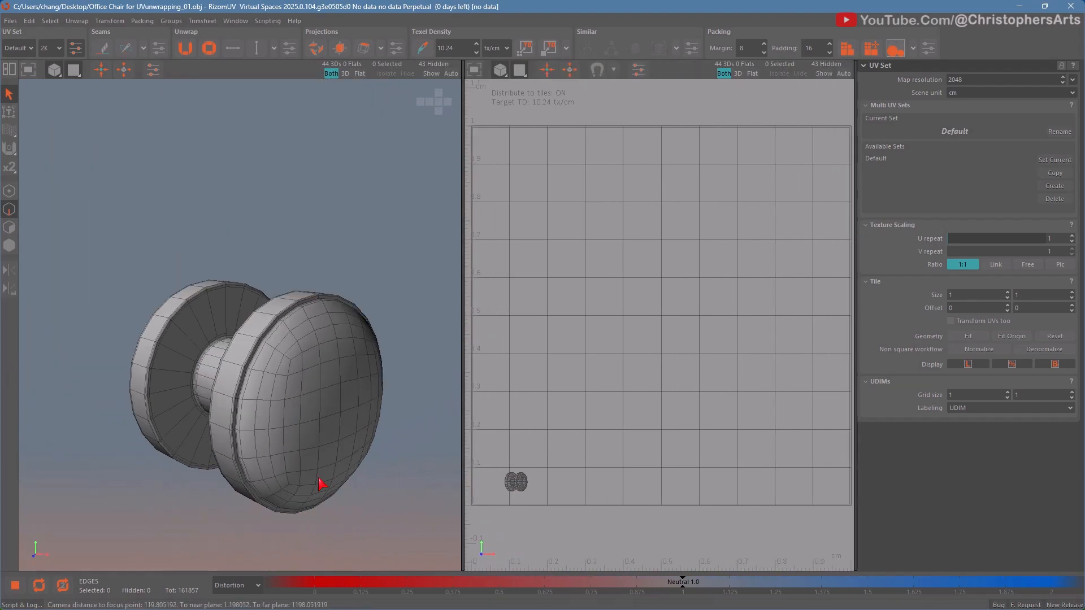
pyautogui.click(283, 204)
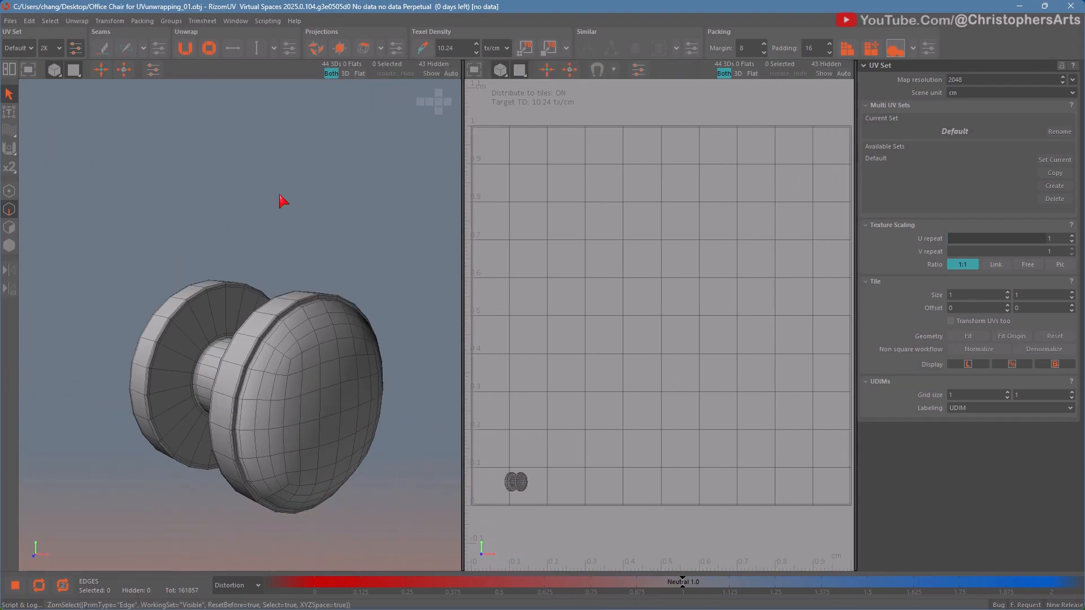
pyautogui.press('e')
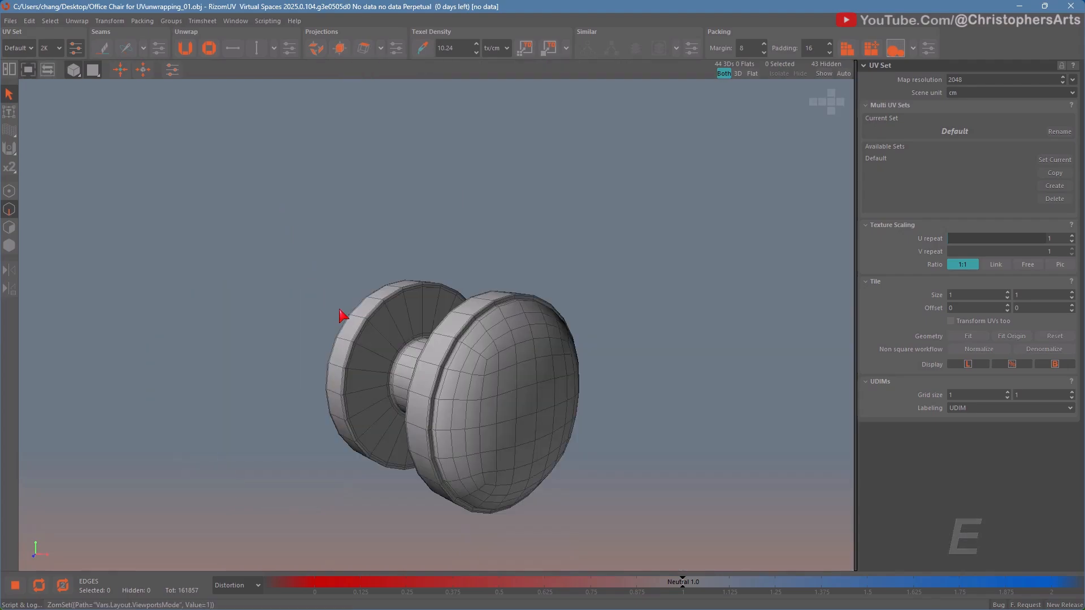
pyautogui.press('a')
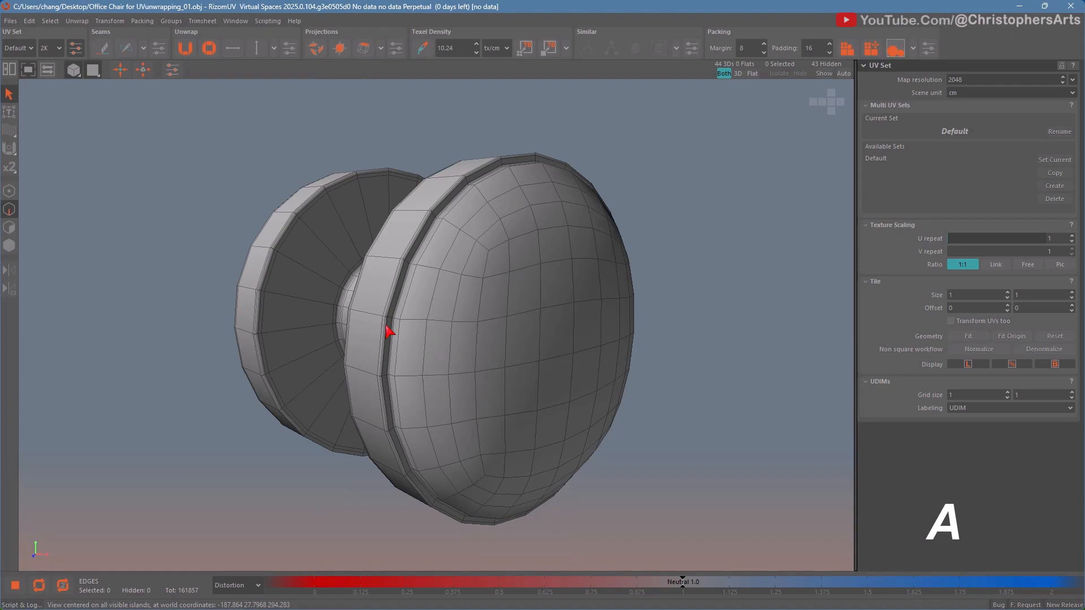
pyautogui.press('F2')
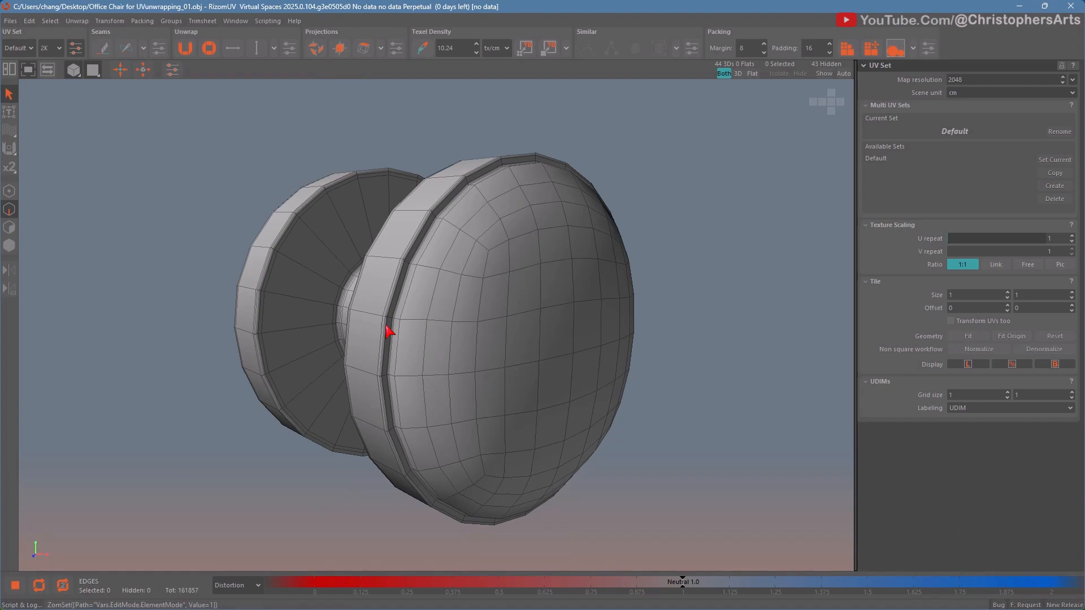
# Step: Cut a seam along the edge loop on the outer rim of the near wheel's tread, next to the rounded cap
pyautogui.scroll(5, 389, 330)
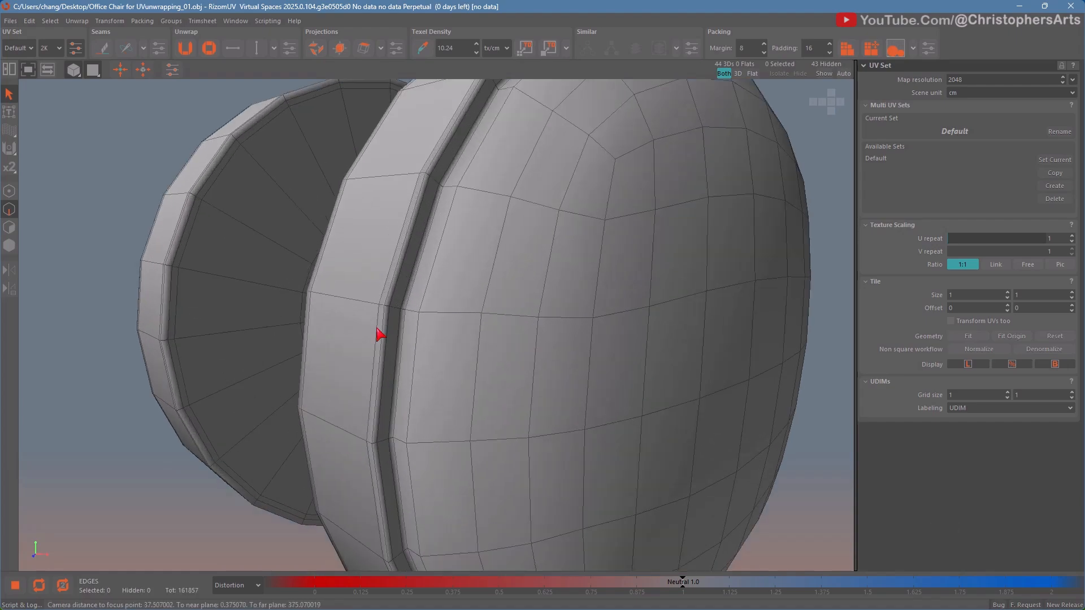
pyautogui.doubleClick(380, 335)
pyautogui.scroll(-3, 378, 334)
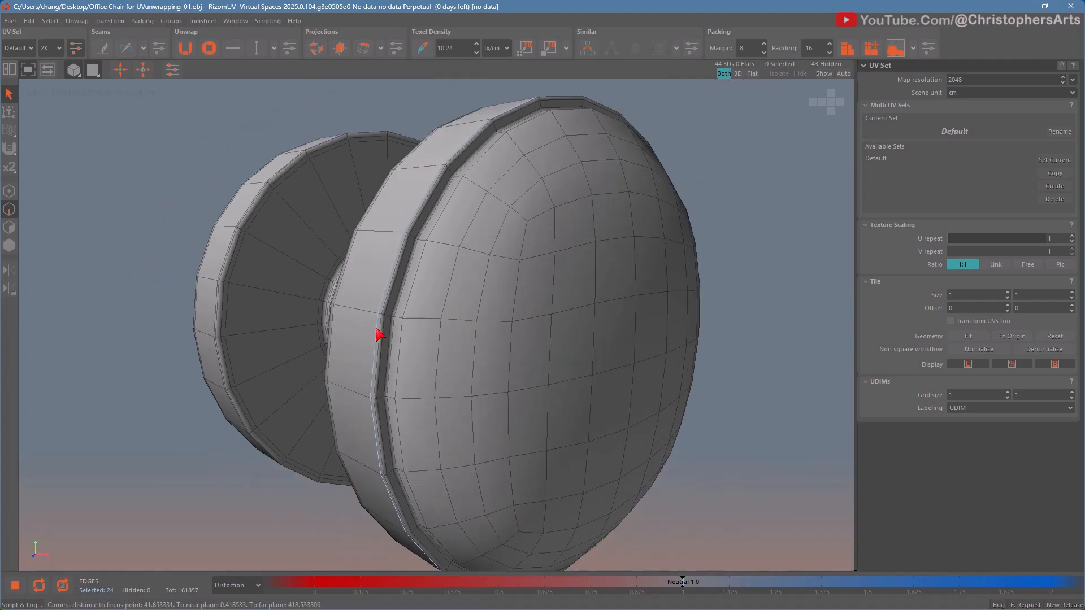
pyautogui.keyDown('alt'); pyautogui.moveTo(379, 334); pyautogui.dragTo(401, 343); pyautogui.keyUp('alt')
pyautogui.press('c')
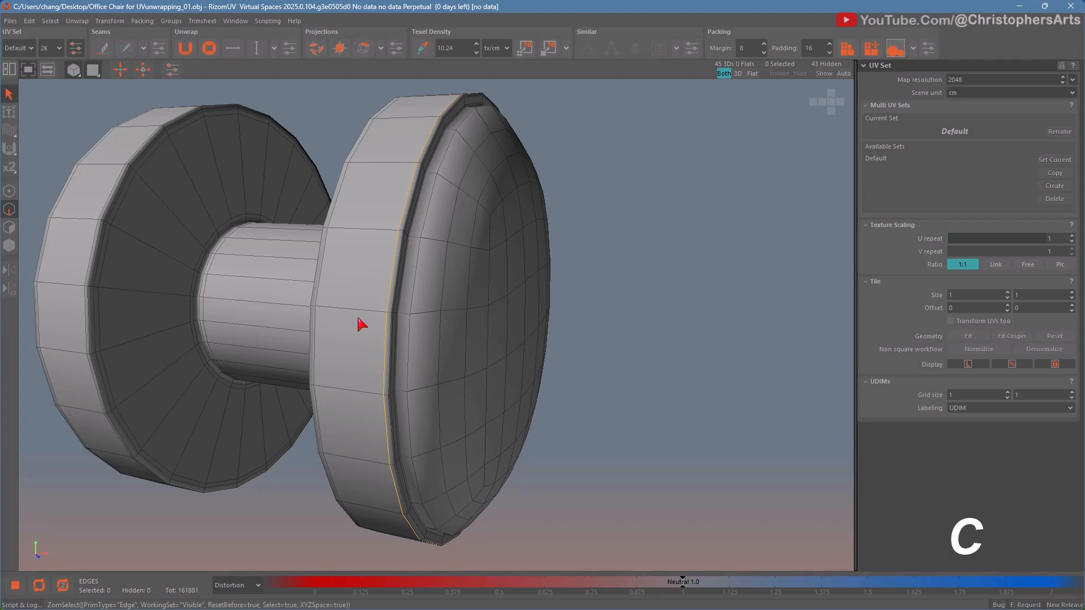
# Step: Cut a seam along the edge loop on the inner rim of the same wheel's tread, facing the axle
pyautogui.keyDown('alt'); pyautogui.moveTo(357, 320); pyautogui.dragTo(439, 319); pyautogui.keyUp('alt')
pyautogui.keyDown('alt'); pyautogui.moveTo(349, 330); pyautogui.dragTo(492, 324); pyautogui.keyUp('alt')
pyautogui.doubleClick(311, 338)
pyautogui.press('c')
# Step: Cut seams along the edge loops at both ends of the axle, where it meets the two wheel discs
pyautogui.scroll(3, 491, 326)
pyautogui.scroll(2, 492, 326)
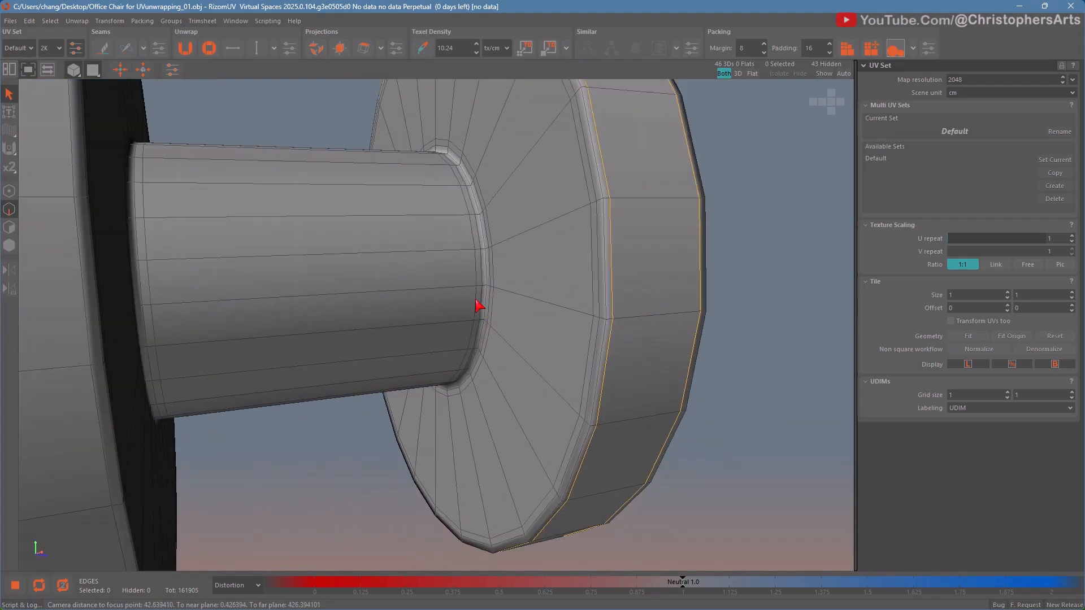
pyautogui.doubleClick(479, 306)
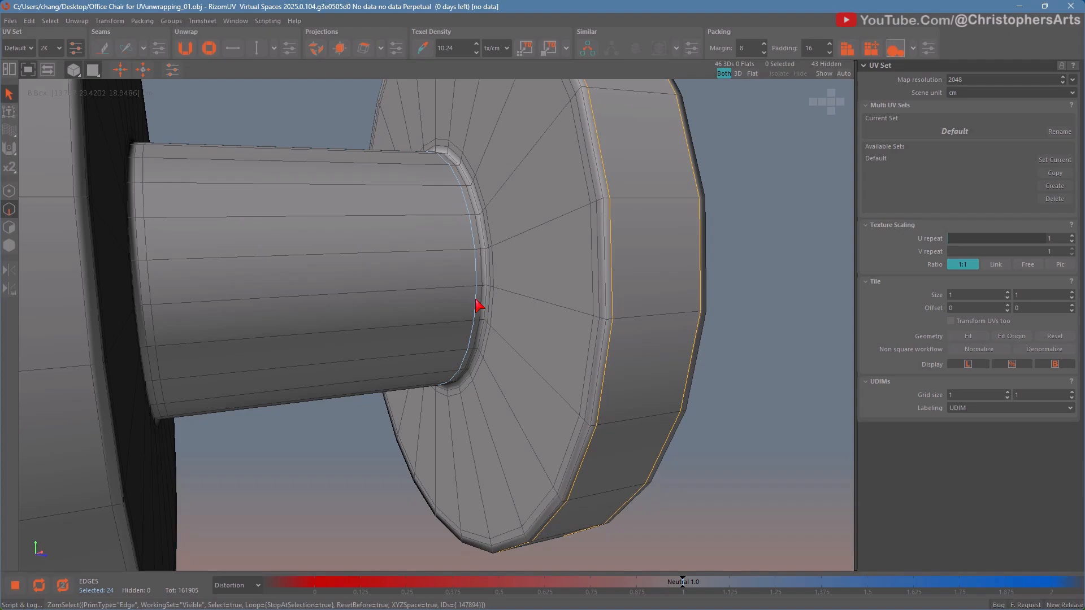
pyautogui.press('c')
pyautogui.keyDown('alt'); pyautogui.moveTo(475, 307); pyautogui.dragTo(368, 295); pyautogui.keyUp('alt')
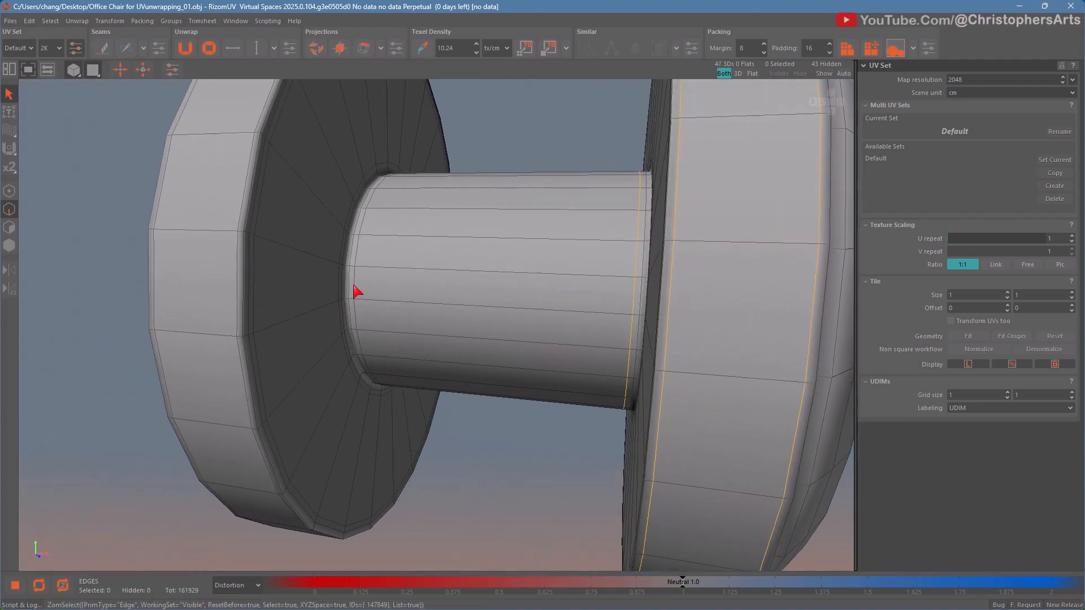
pyautogui.doubleClick(356, 291)
pyautogui.press('c')
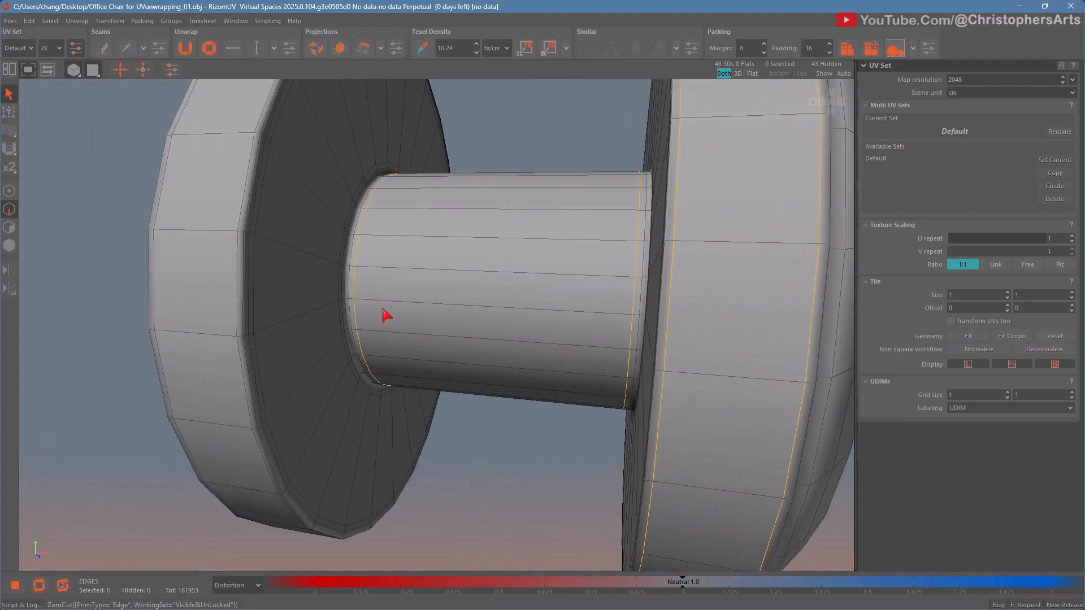
# Step: Cut seams along the inner and outer edge loops of the other wheel's tread
pyautogui.doubleClick(238, 293)
pyautogui.press('c')
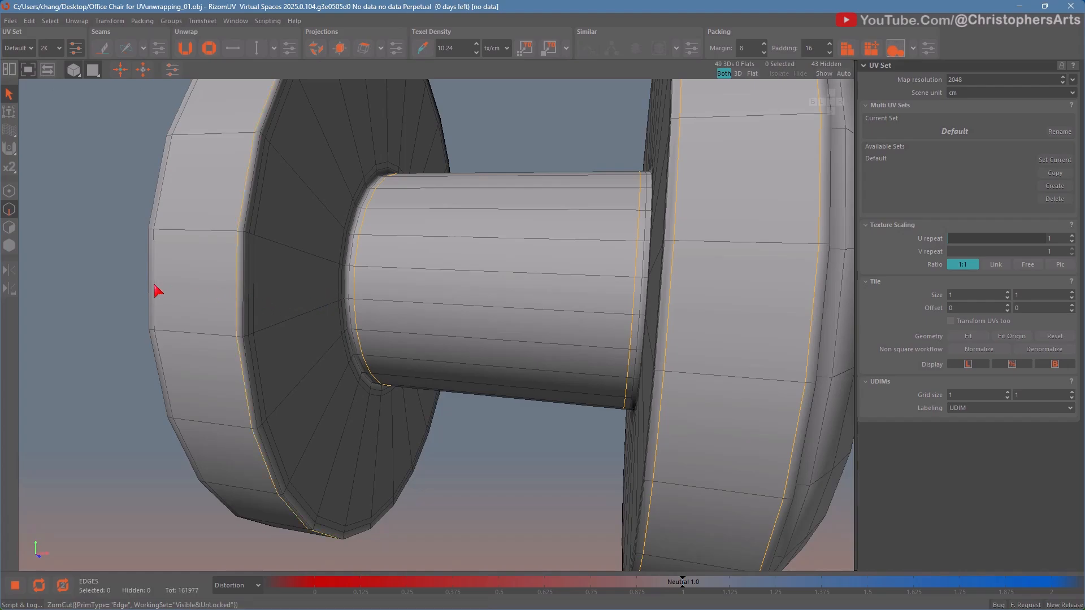
pyautogui.doubleClick(156, 290)
pyautogui.press('c')
# Step: Select a continuous line of edges on the underside across both treads, both inner discs and the axle, and cut it
pyautogui.moveTo(365, 350); pyautogui.dragTo(542, 283, button='middle')
pyautogui.moveTo(477, 371); pyautogui.dragTo(344, 371, button='middle')
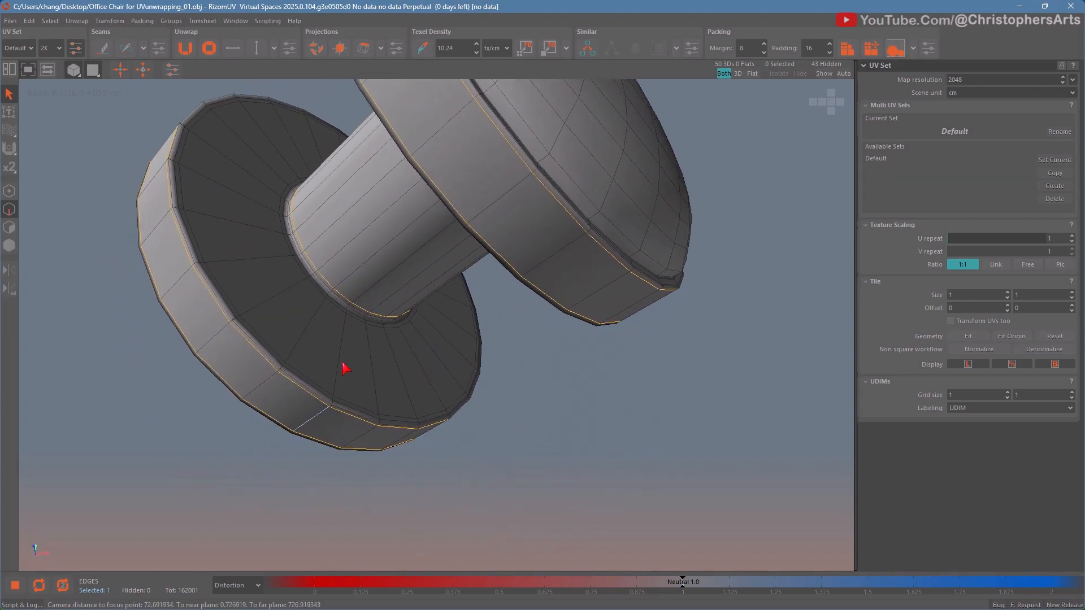
pyautogui.click(511, 465)
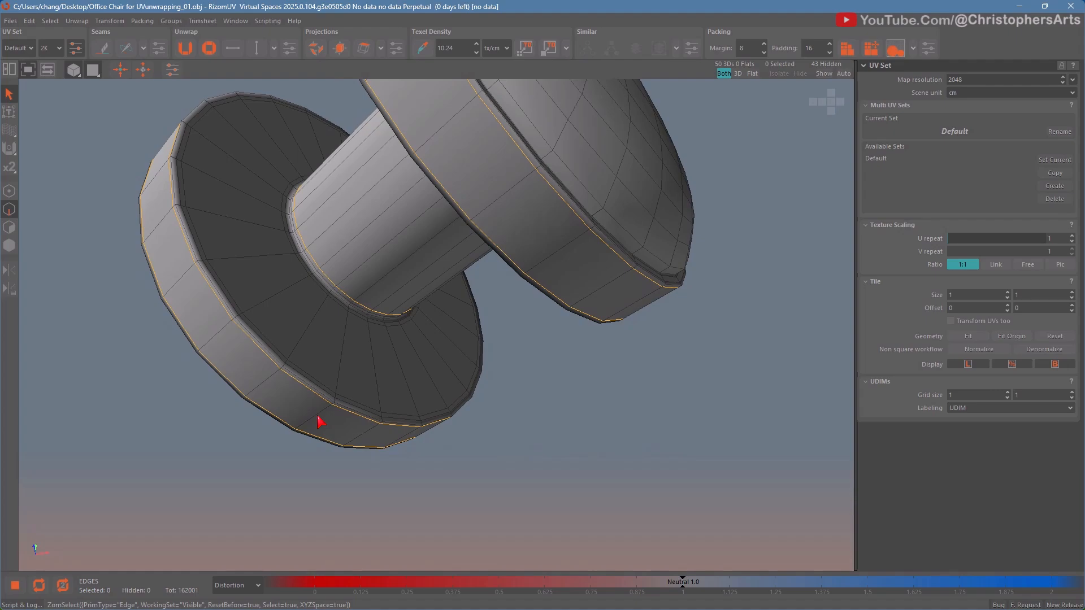
pyautogui.doubleClick(319, 419)
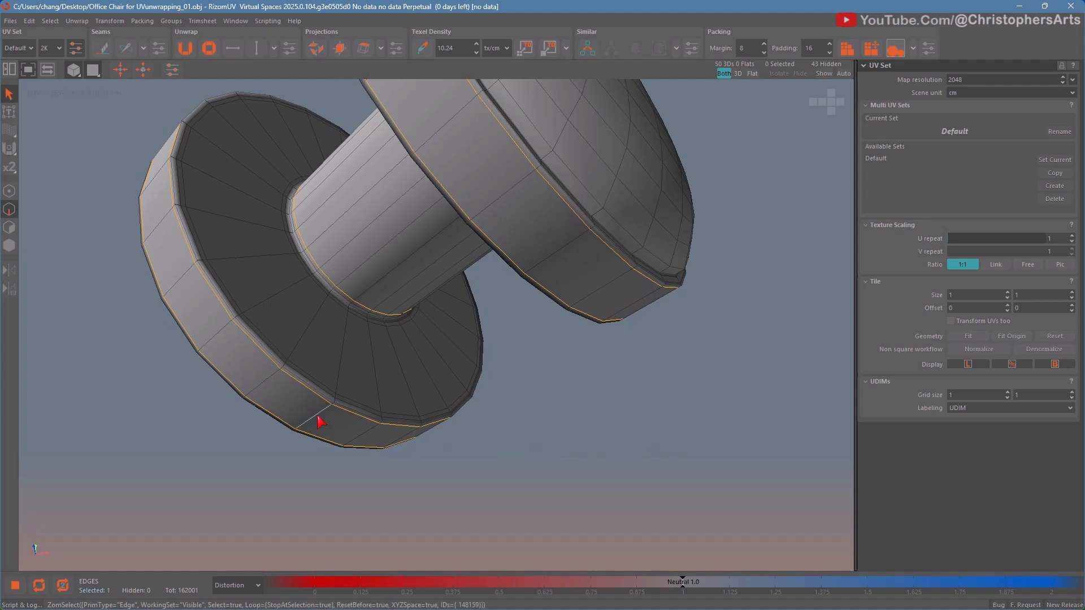
pyautogui.keyDown('ctrl'); pyautogui.click(342, 373); pyautogui.keyUp('ctrl')
pyautogui.moveTo(354, 371); pyautogui.dragTo(564, 368, button='middle')
pyautogui.keyDown('ctrl'); pyautogui.click(397, 294); pyautogui.keyUp('ctrl')
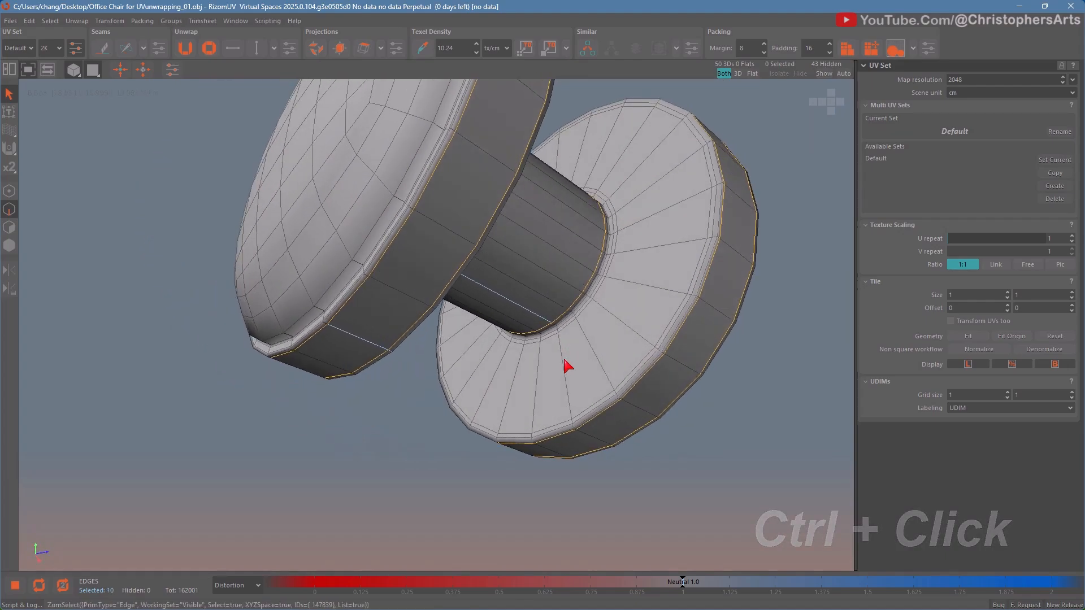
pyautogui.keyDown('ctrl'); pyautogui.click(568, 367); pyautogui.keyUp('ctrl')
pyautogui.moveTo(603, 450); pyautogui.dragTo(584, 424, button='middle')
pyautogui.keyDown('ctrl'); pyautogui.click(581, 442); pyautogui.keyUp('ctrl')
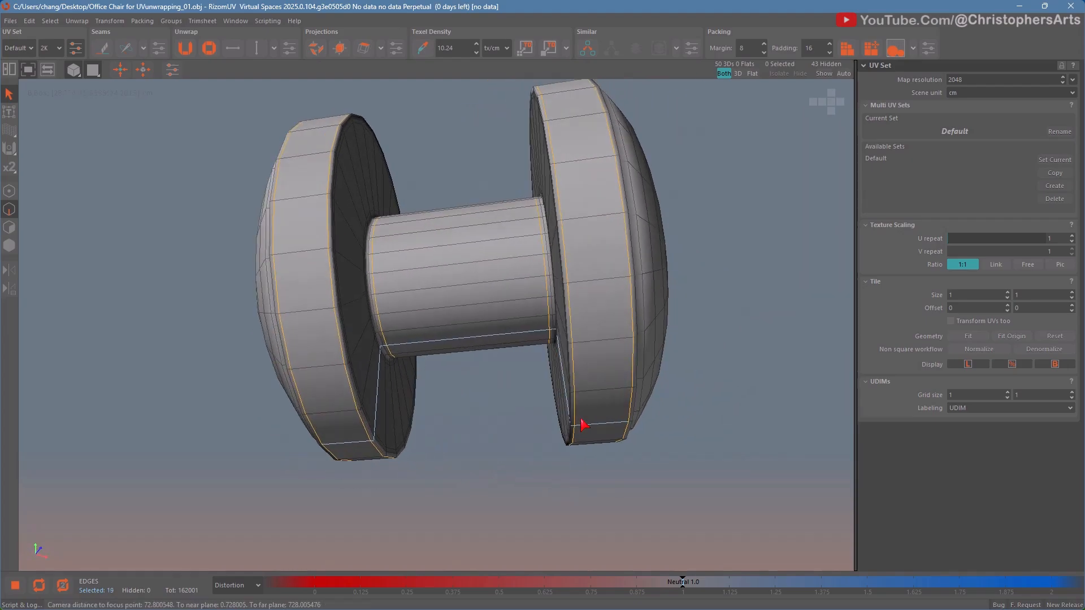
pyautogui.press('c')
# Step: Bring back the split layout with the whole caster wheel in the 3D view beside the UV tile
pyautogui.scroll(-3, 488, 418)
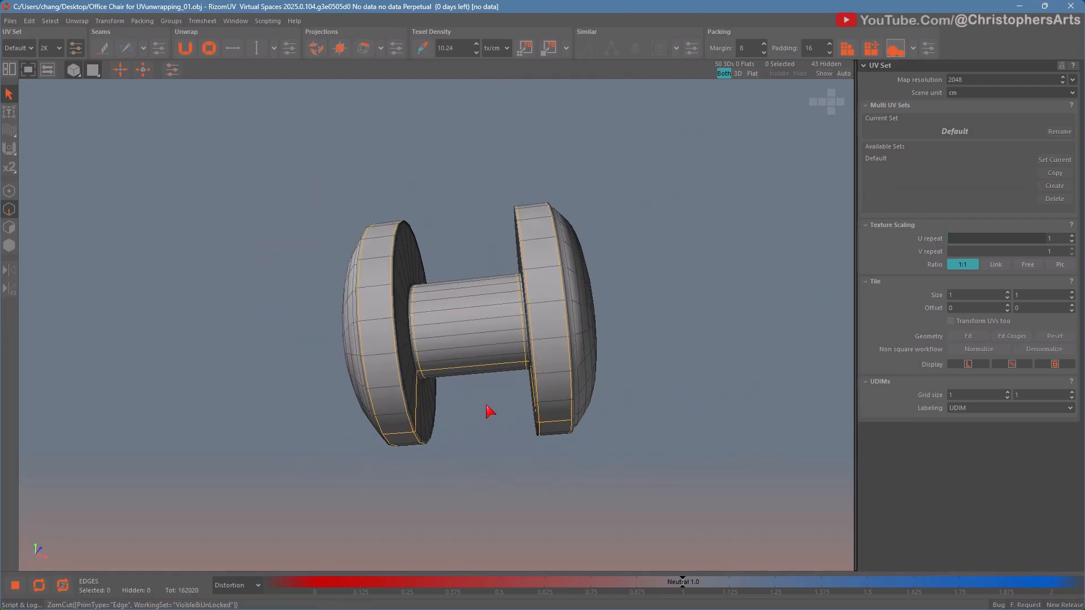
pyautogui.moveTo(491, 412); pyautogui.dragTo(456, 460, button='middle')
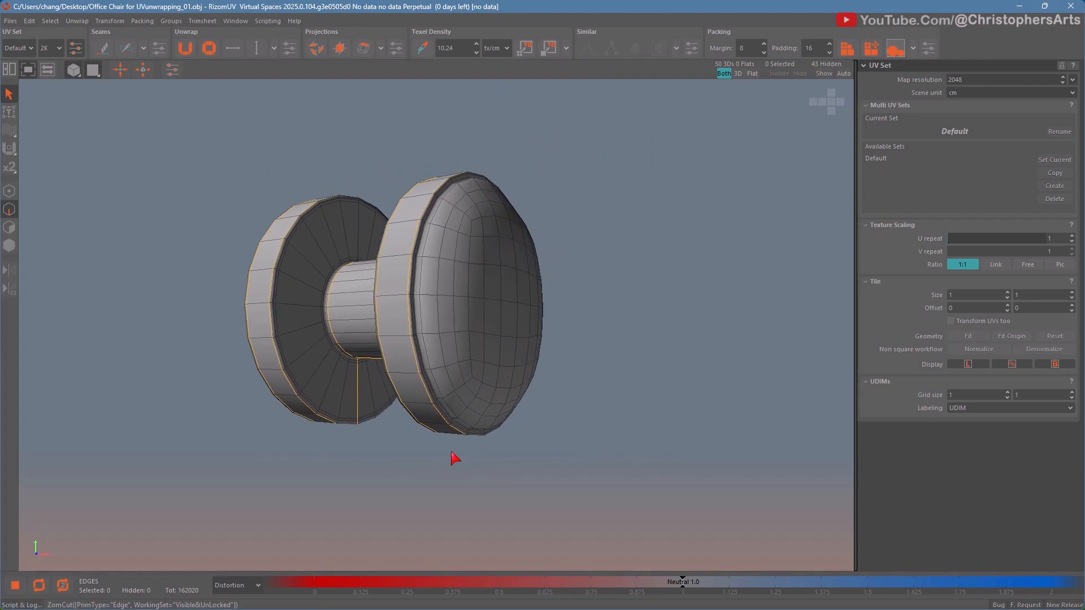
pyautogui.press('e')
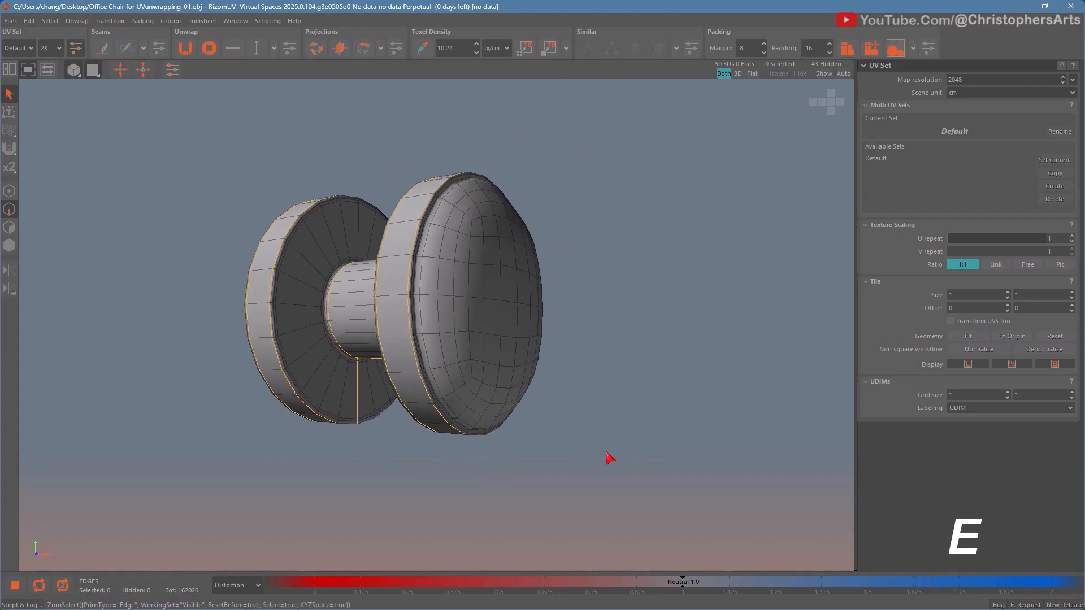
pyautogui.scroll(-2, 325, 288)
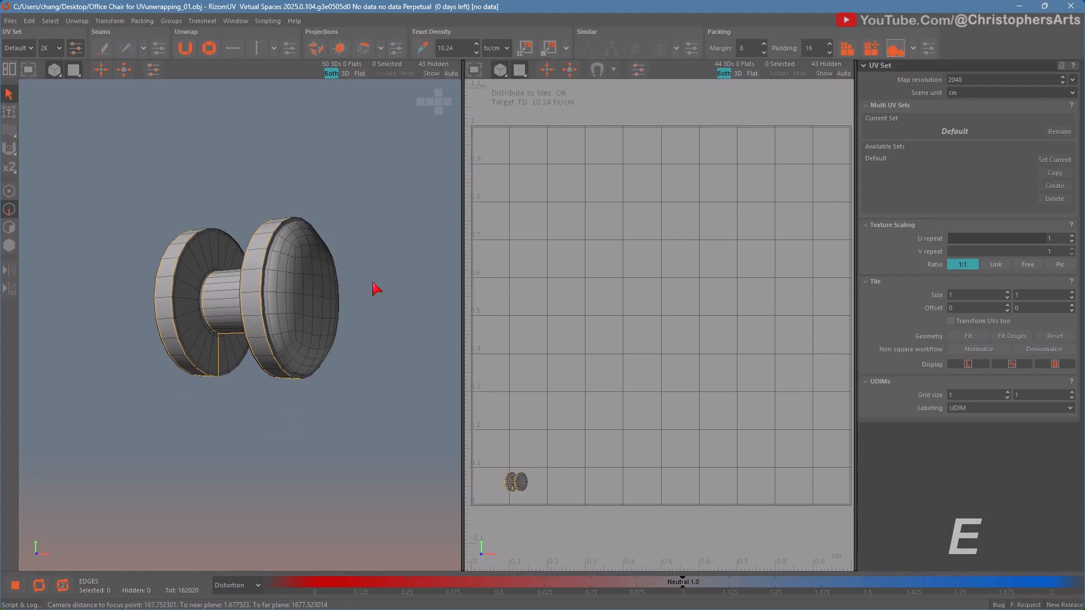
pyautogui.keyDown('alt'); pyautogui.moveTo(371, 282); pyautogui.dragTo(351, 318); pyautogui.keyUp('alt')
# Step: Switch to Island selection, select all of the caster wheel's islands and unfold them
pyautogui.press('F4')
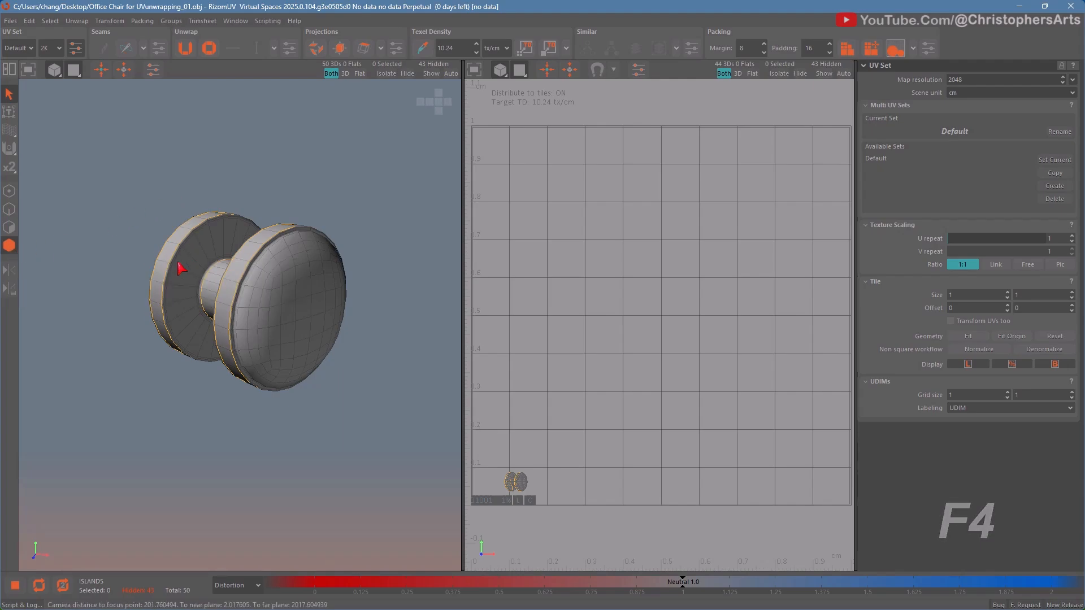
pyautogui.keyDown('alt'); pyautogui.moveTo(182, 269); pyautogui.dragTo(388, 420); pyautogui.keyUp('alt')
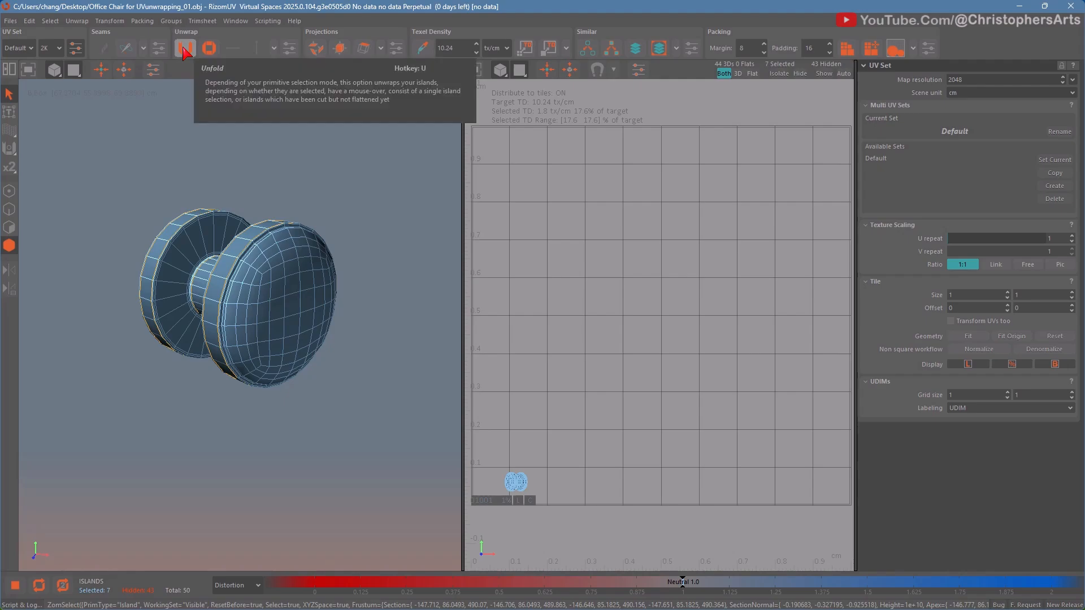
pyautogui.press('u')
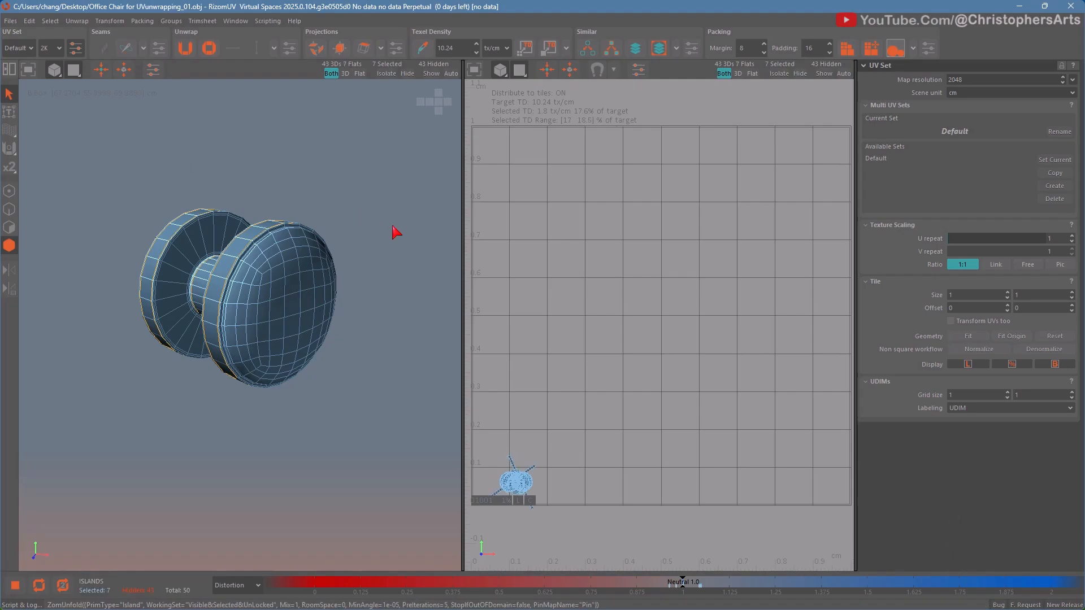
# Step: Pack the unfolded caster wheel islands into the UV tile and clear the selection
pyautogui.press('p')
pyautogui.press('p')
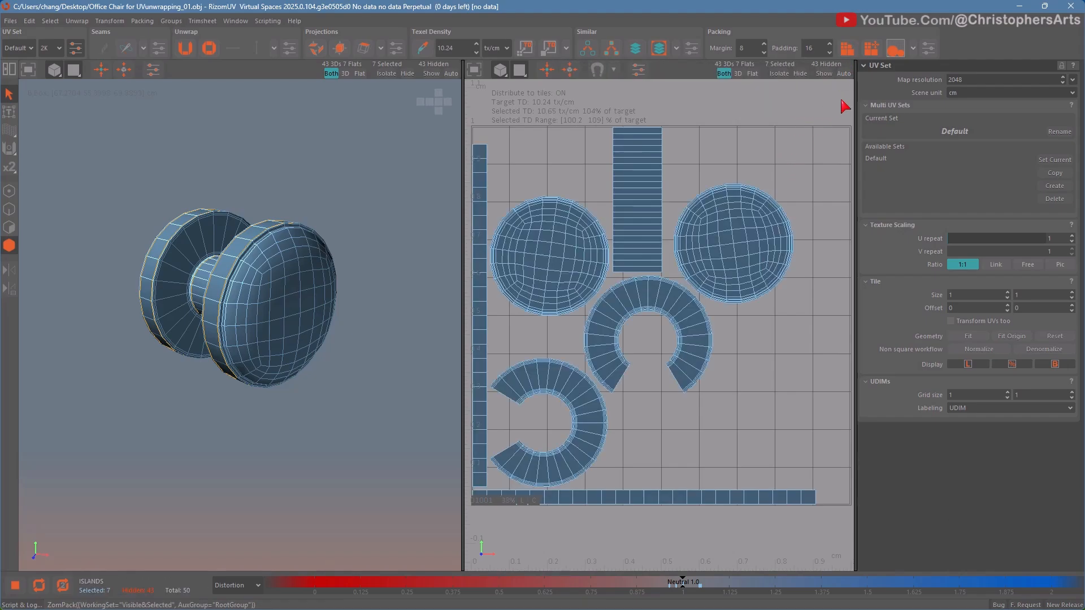
pyautogui.click(750, 141)
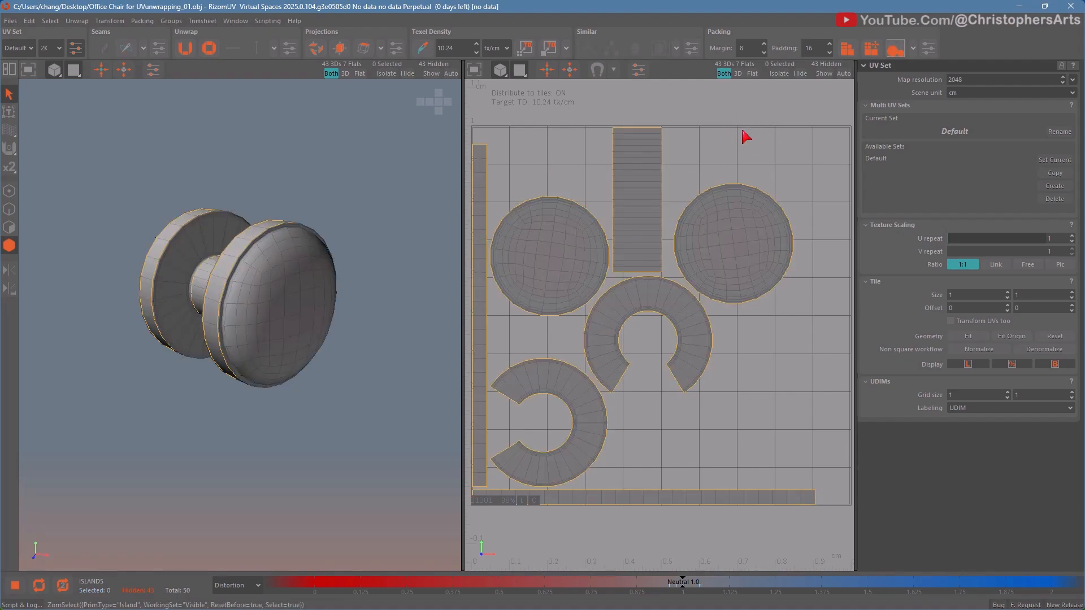
# Step: Show the UV view alone and examine the packed layout of the caster wheel's islands
pyautogui.press('space')
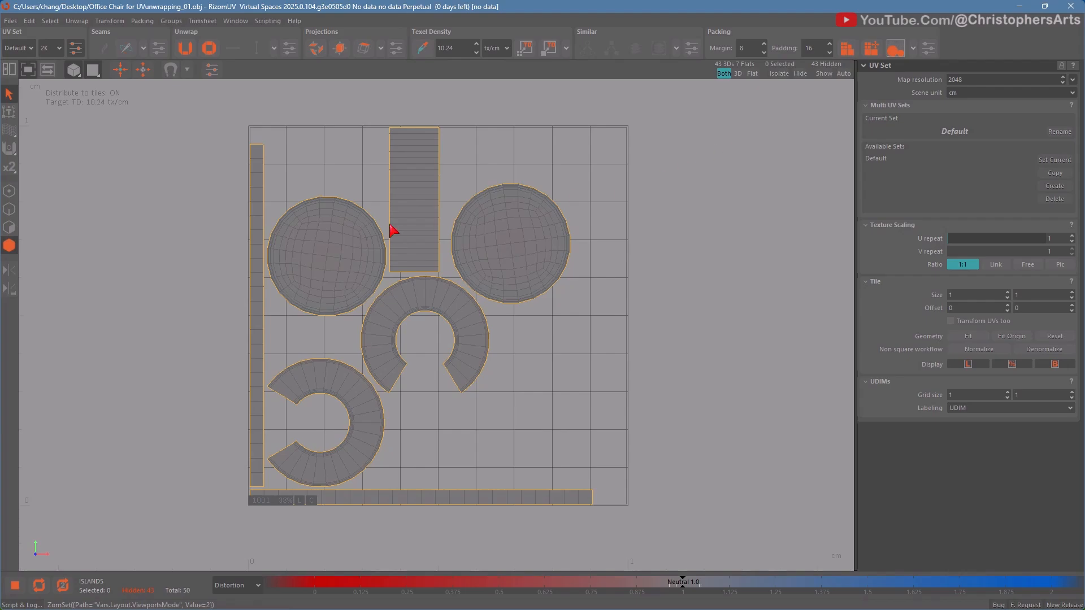
pyautogui.moveTo(411, 240); pyautogui.dragTo(485, 251, button='middle')
pyautogui.scroll(5, 443, 249)
pyautogui.scroll(-4, 443, 250)
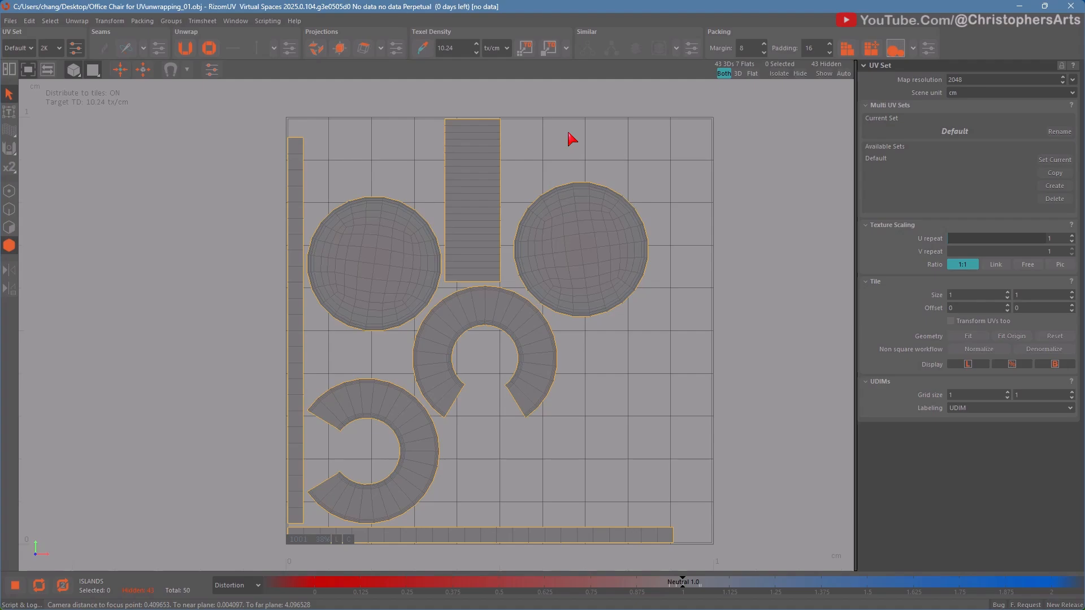
pyautogui.moveTo(536, 138); pyautogui.dragTo(522, 138, button='middle')
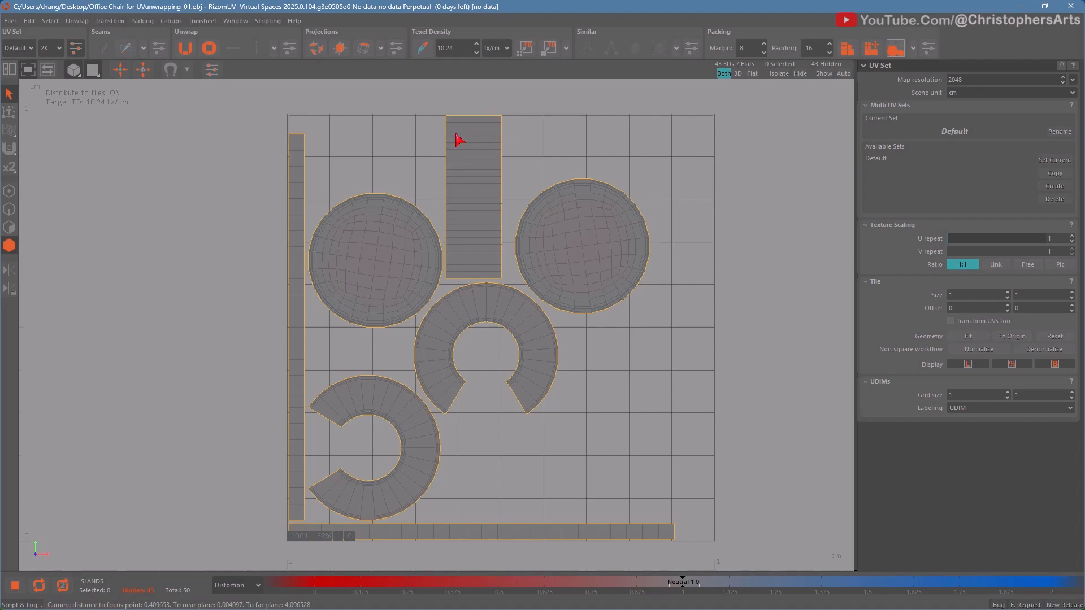
pyautogui.click(639, 154)
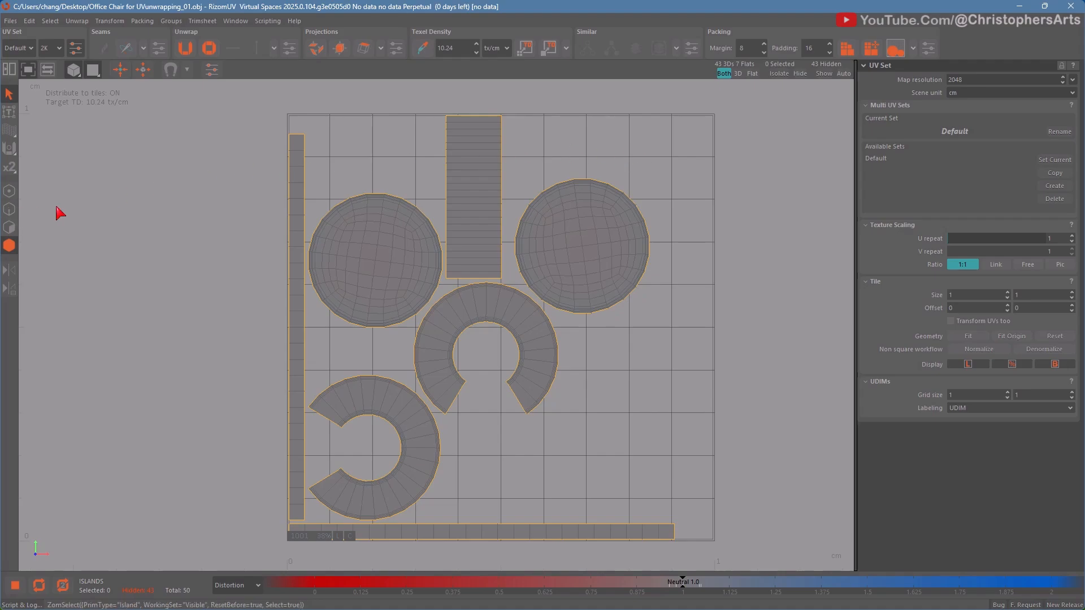
# Step: Switch to Edge selection, select the inner arc's edge loop on the central C-shaped island and constrain it horizontally
pyautogui.click(9, 209)
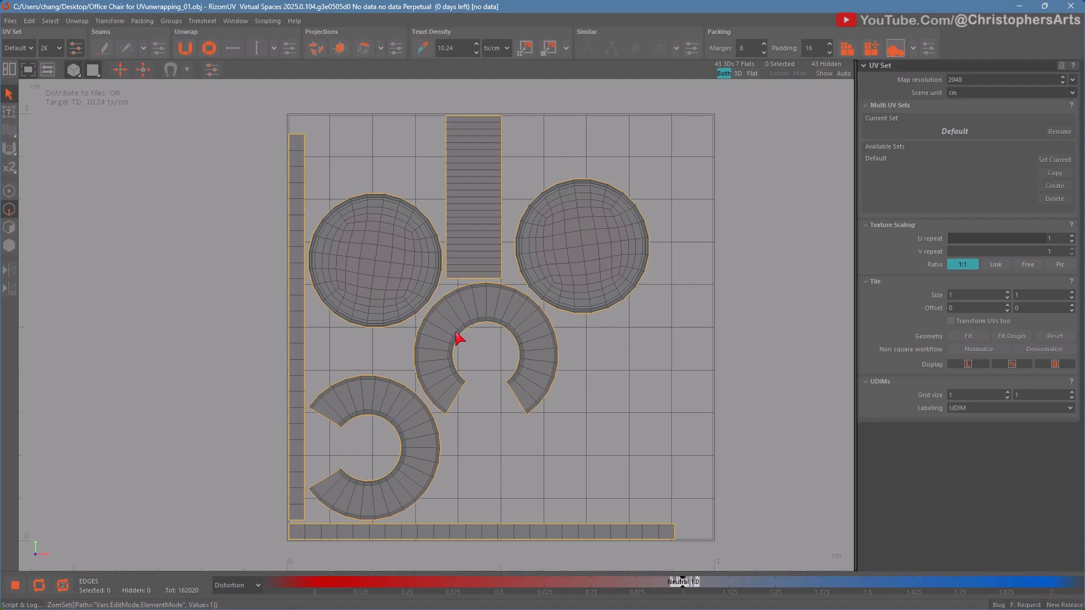
pyautogui.scroll(3, 505, 329)
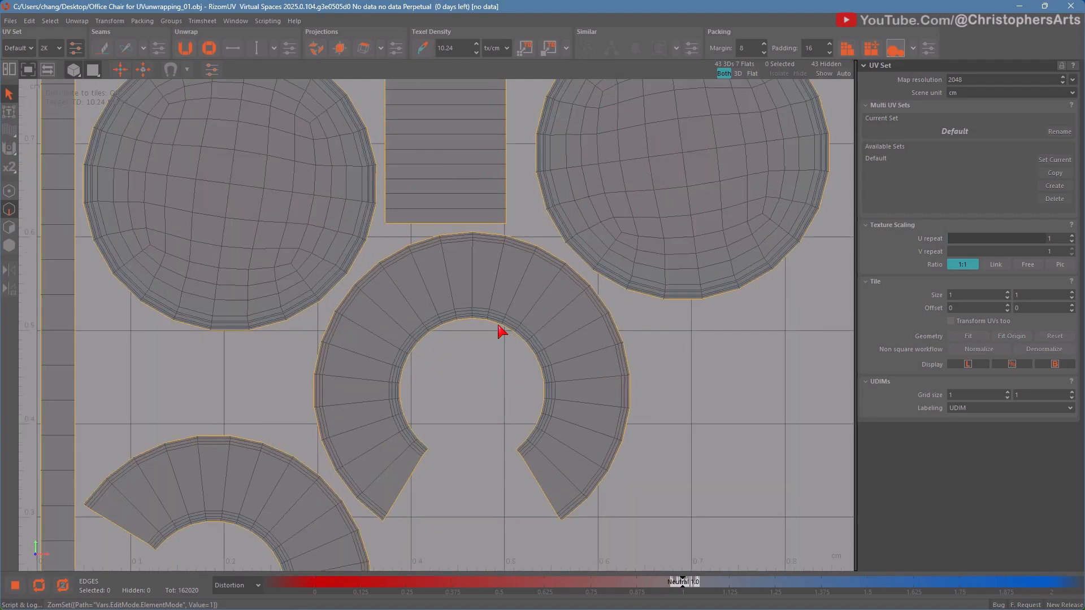
pyautogui.scroll(1, 502, 331)
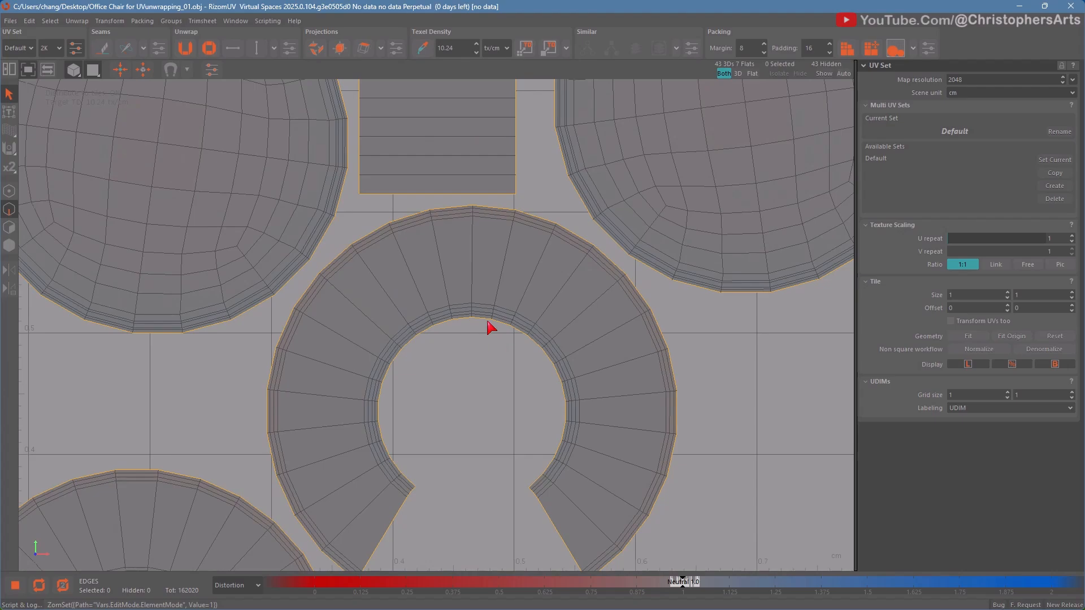
pyautogui.scroll(-1, 490, 328)
pyautogui.scroll(3, 490, 327)
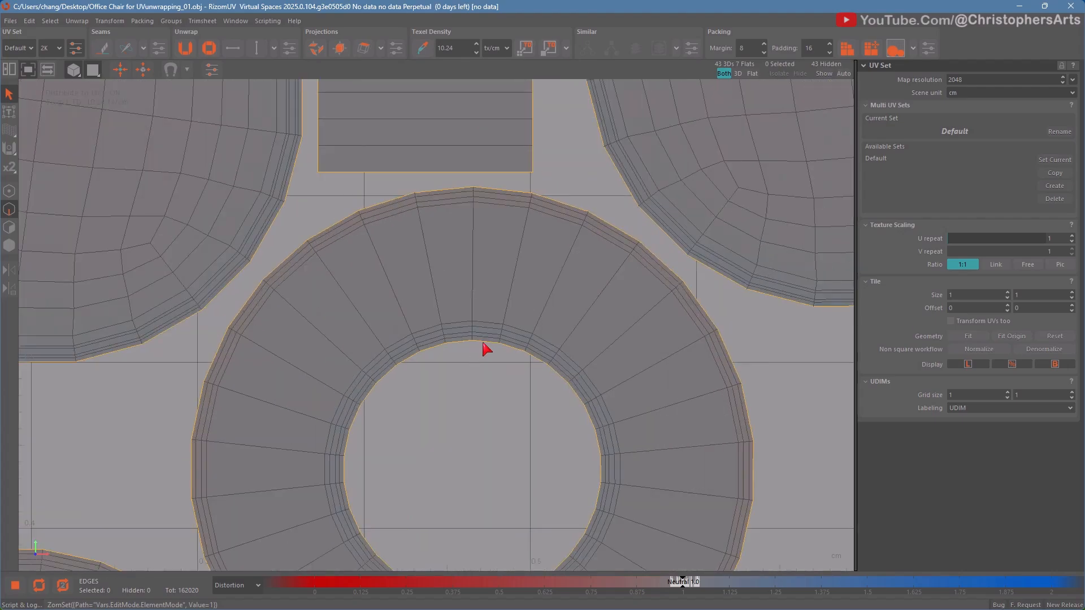
pyautogui.doubleClick(484, 342)
pyautogui.scroll(-2, 485, 362)
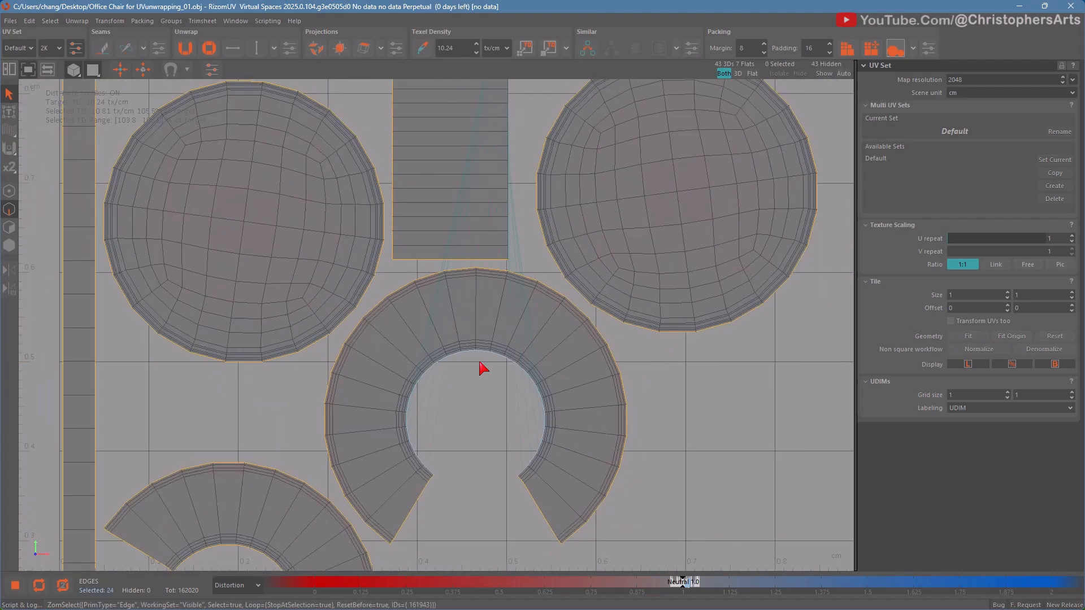
pyautogui.scroll(1, 481, 364)
pyautogui.scroll(2, 482, 366)
pyautogui.scroll(-1, 479, 366)
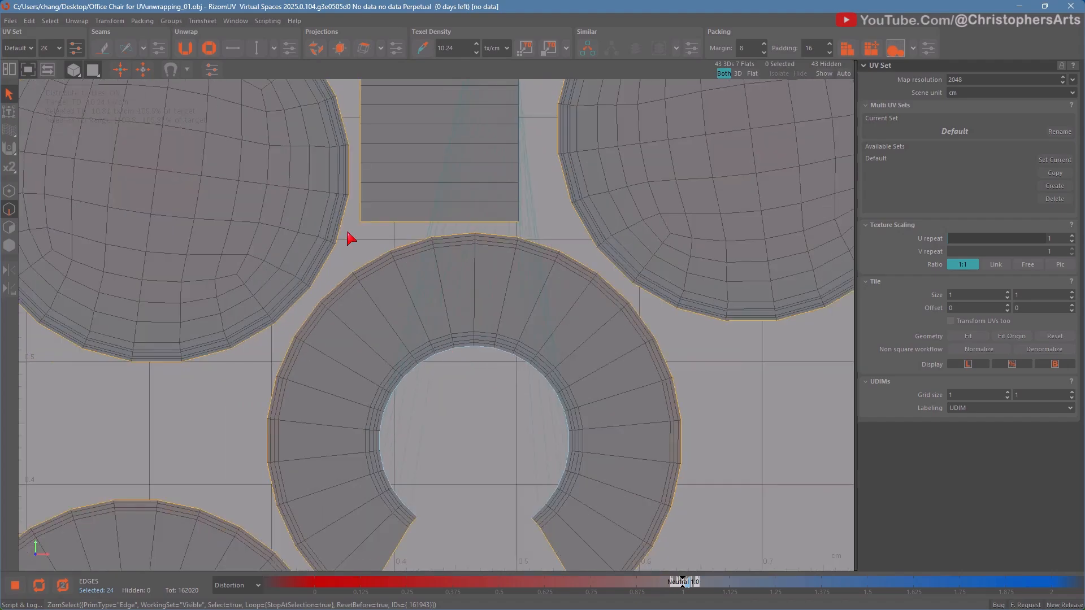
pyautogui.click(232, 50)
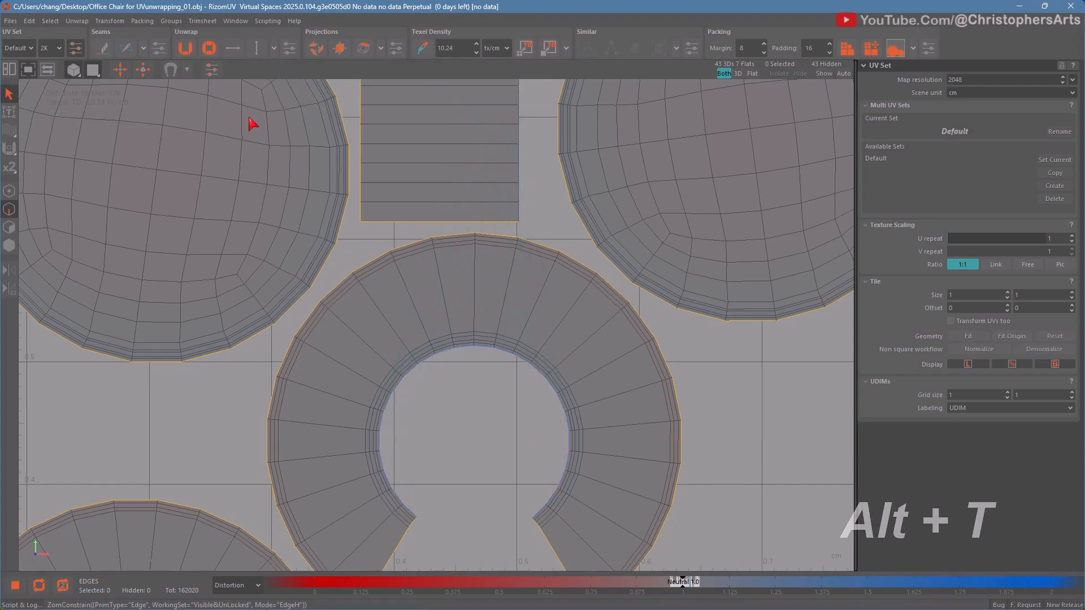
# Step: Select the outer arc's edge loop on the same C-shaped island and constrain it horizontally
pyautogui.doubleClick(456, 241)
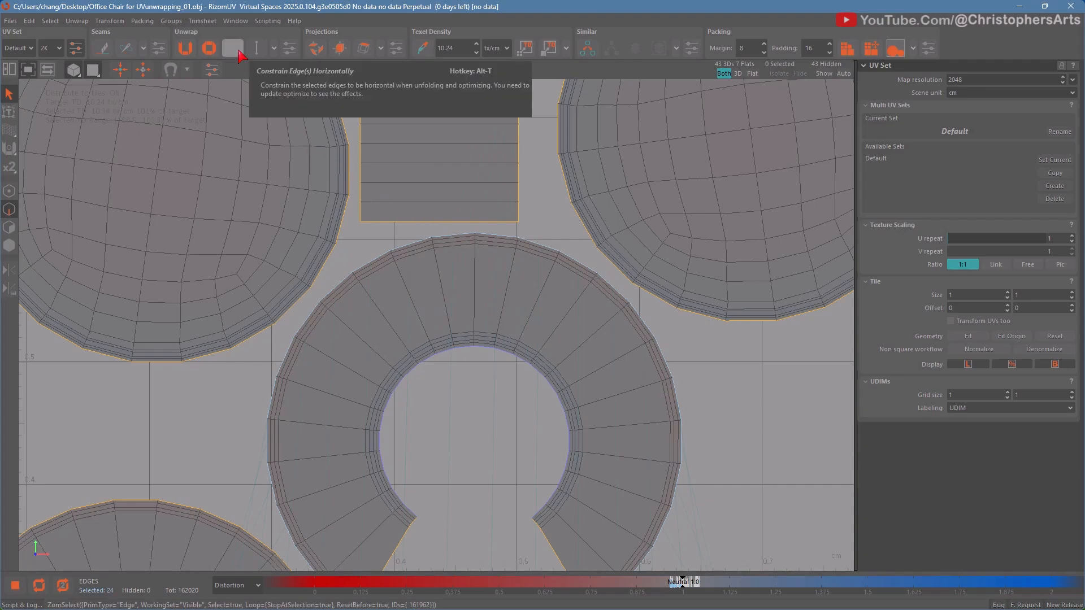
pyautogui.hotkey('alt', 't')
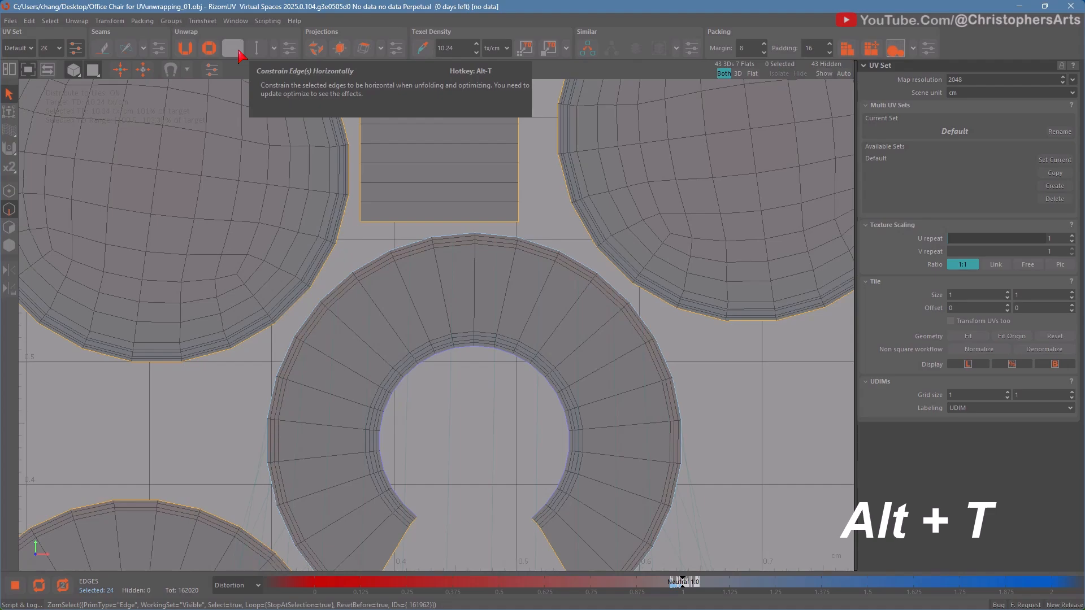
pyautogui.click(238, 51)
# Step: Constrain both slanted end edges of the central C-shaped island vertically, one after the other
pyautogui.moveTo(394, 450); pyautogui.dragTo(383, 239, button='middle')
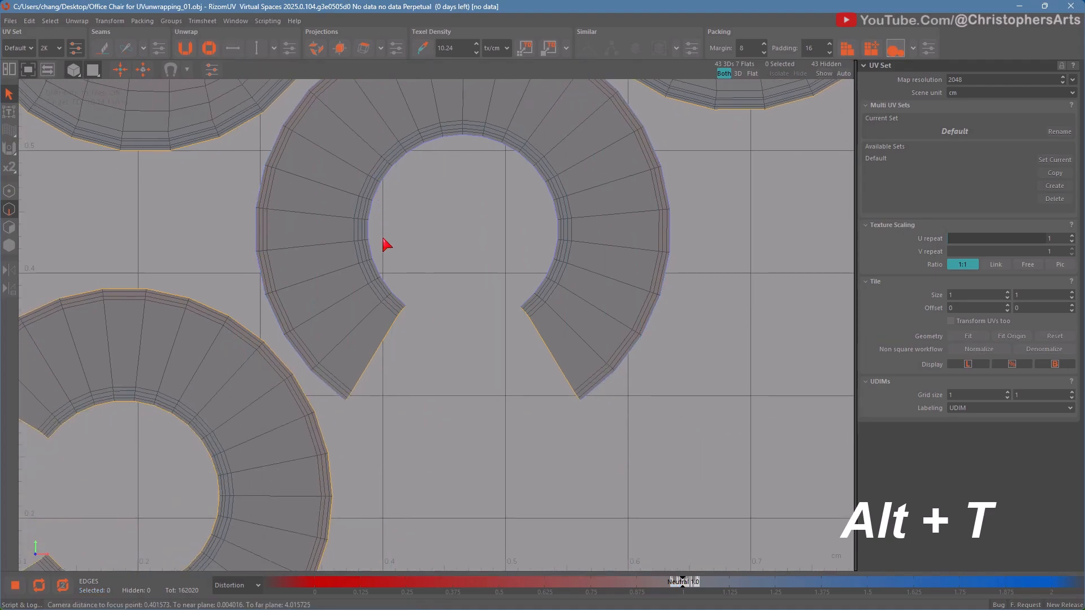
pyautogui.doubleClick(390, 347)
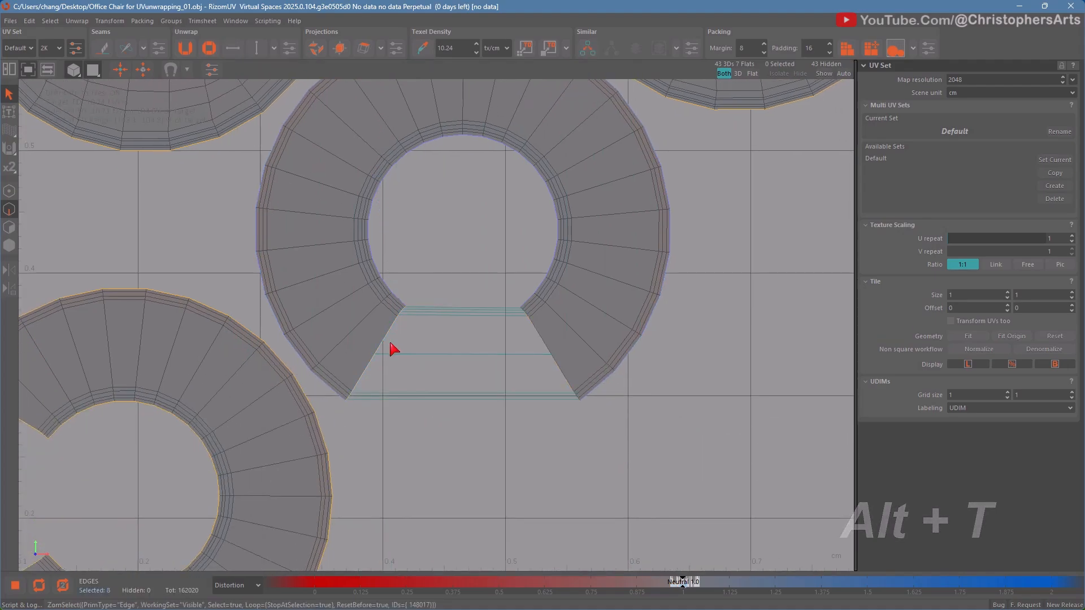
pyautogui.click(258, 49)
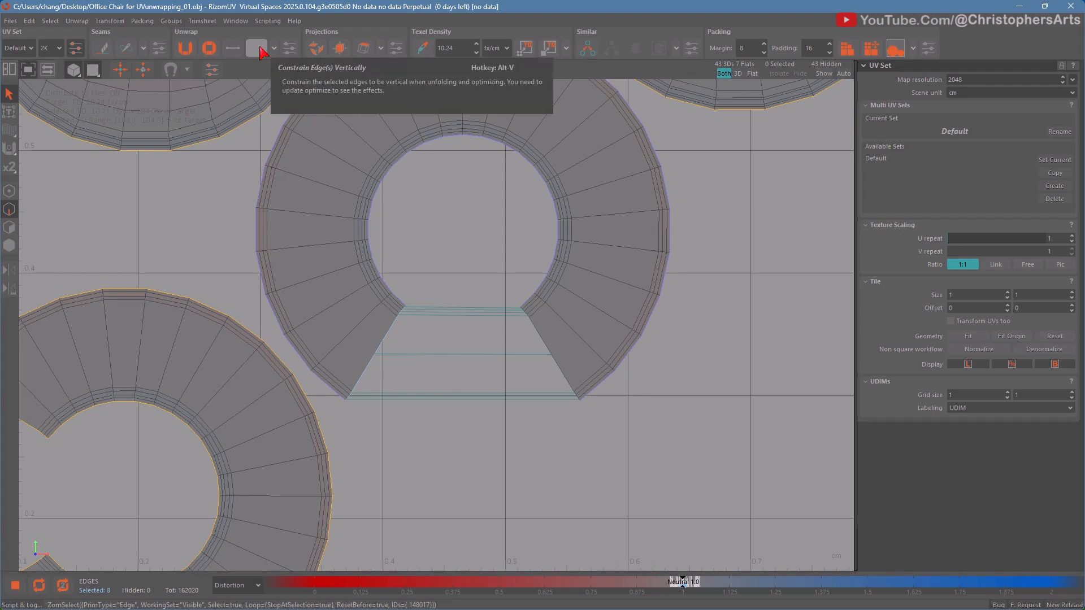
pyautogui.click(259, 48)
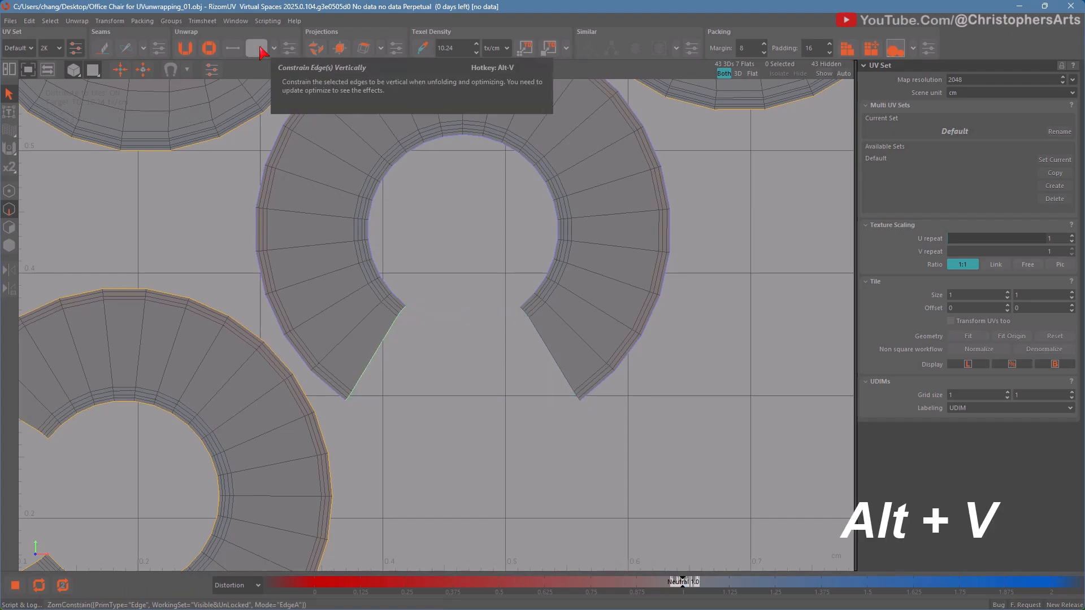
pyautogui.doubleClick(539, 333)
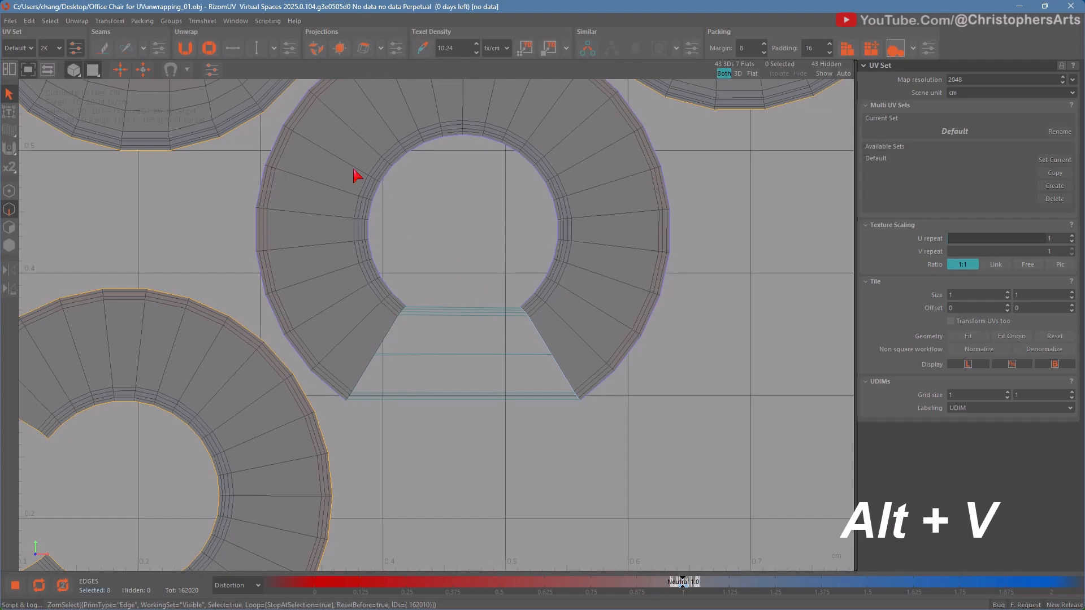
pyautogui.click(260, 53)
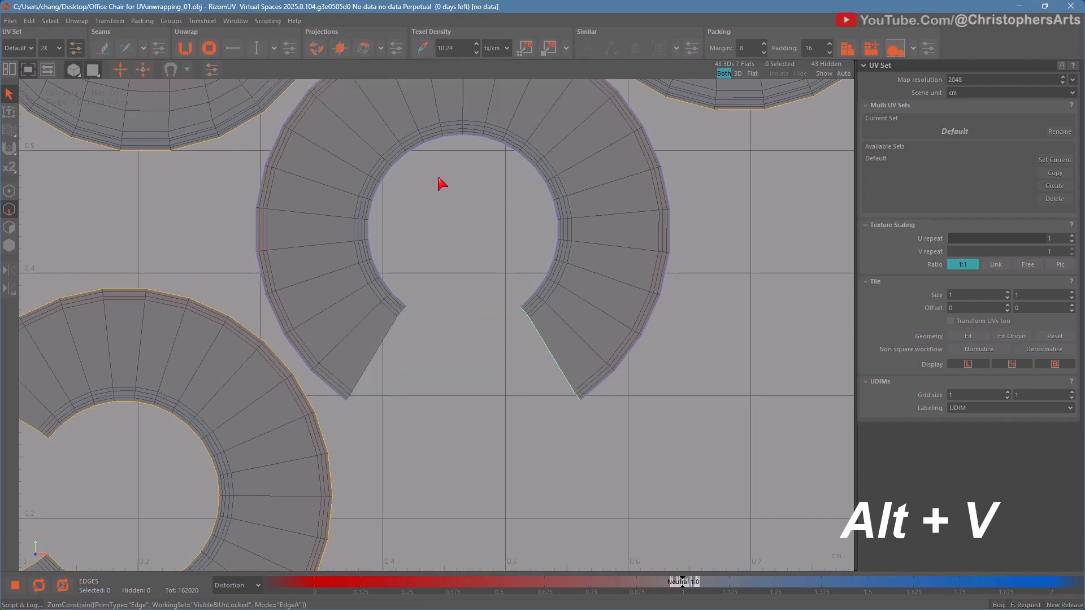
# Step: Switch to Island selection, select the constrained central C-shaped island and unfold it into a straight strip
pyautogui.scroll(-2, 441, 182)
pyautogui.moveTo(440, 123); pyautogui.dragTo(438, 203, button='middle')
pyautogui.press('F4')
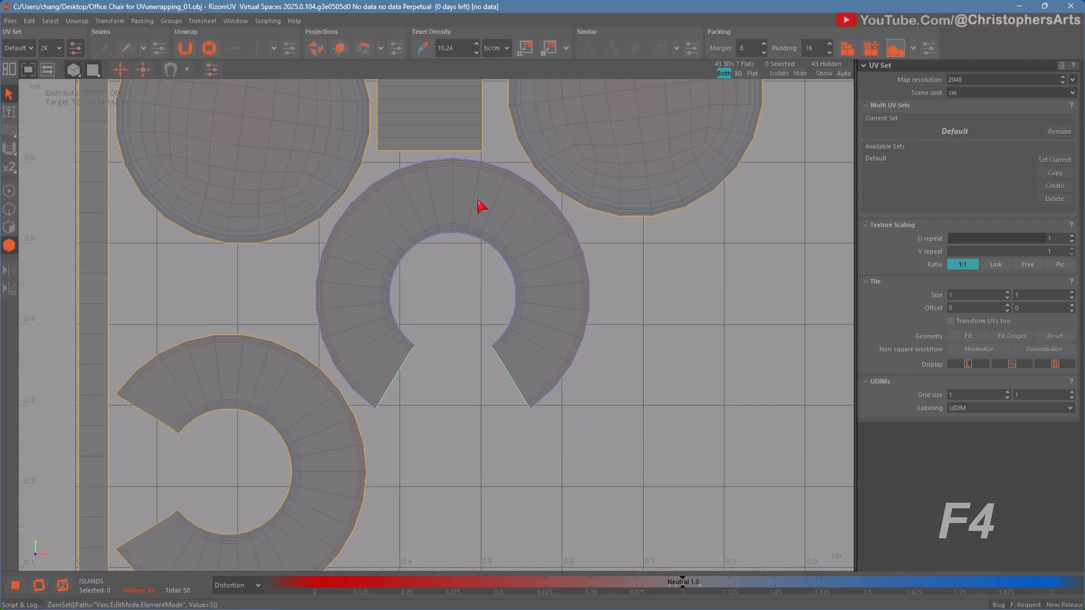
pyautogui.click(495, 222)
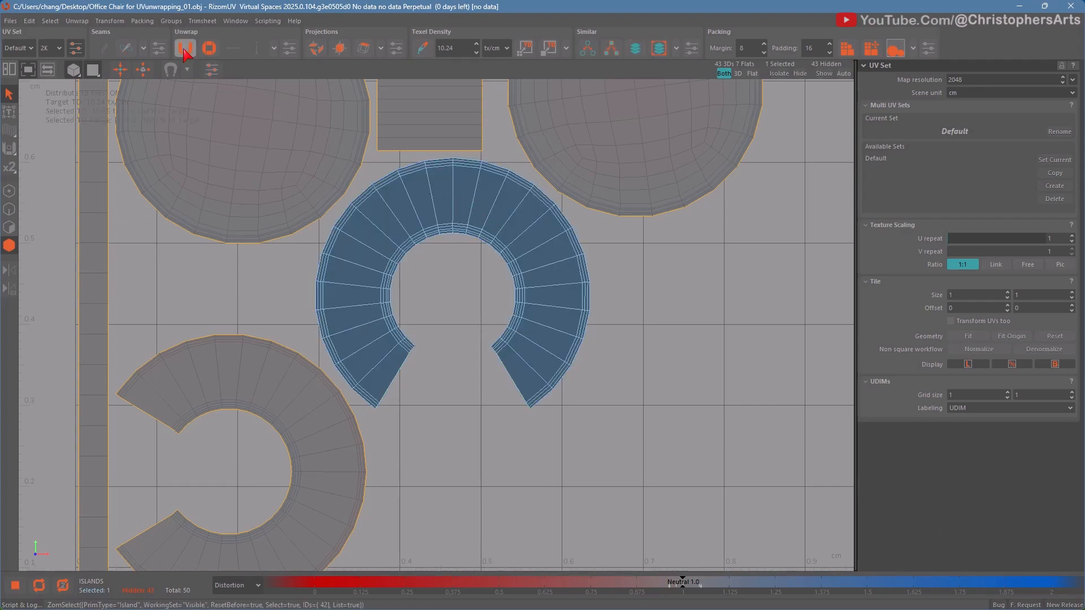
pyautogui.press('u')
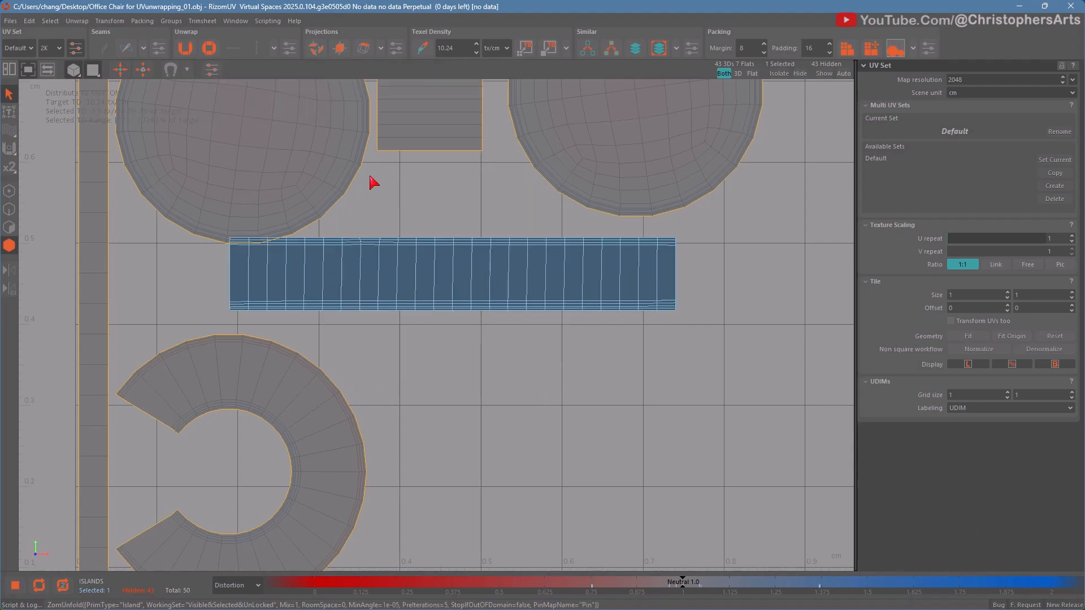
# Step: Move the straightened strip into the empty space beside the remaining C-shaped island, just above the long horizontal strip, and deselect it
pyautogui.scroll(-5, 431, 211)
pyautogui.moveTo(466, 248); pyautogui.dragTo(458, 264, button='middle')
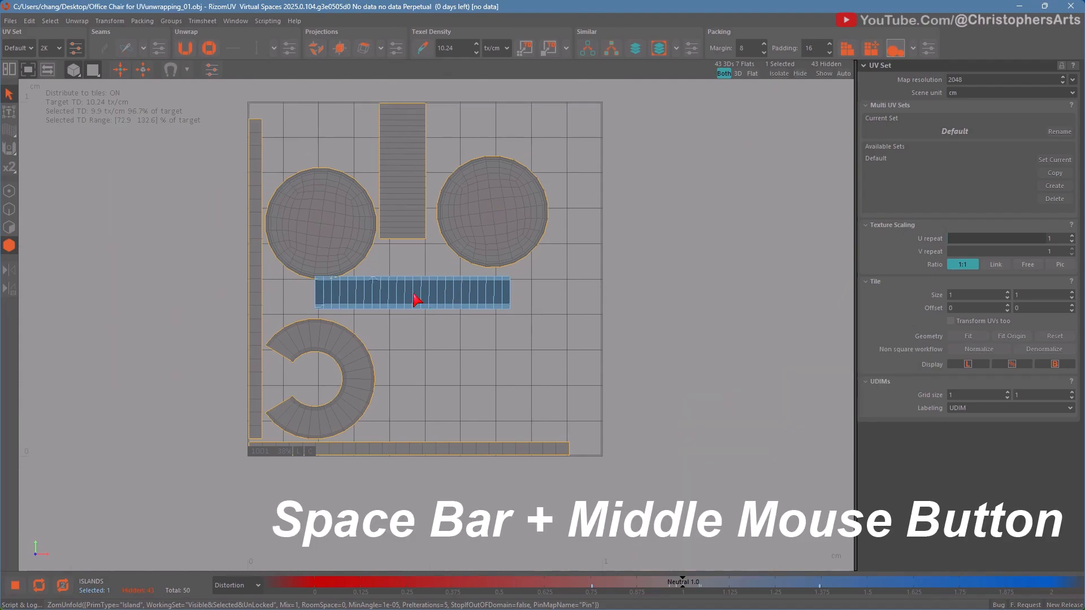
pyautogui.moveTo(416, 299); pyautogui.dragTo(477, 426, button='middle')
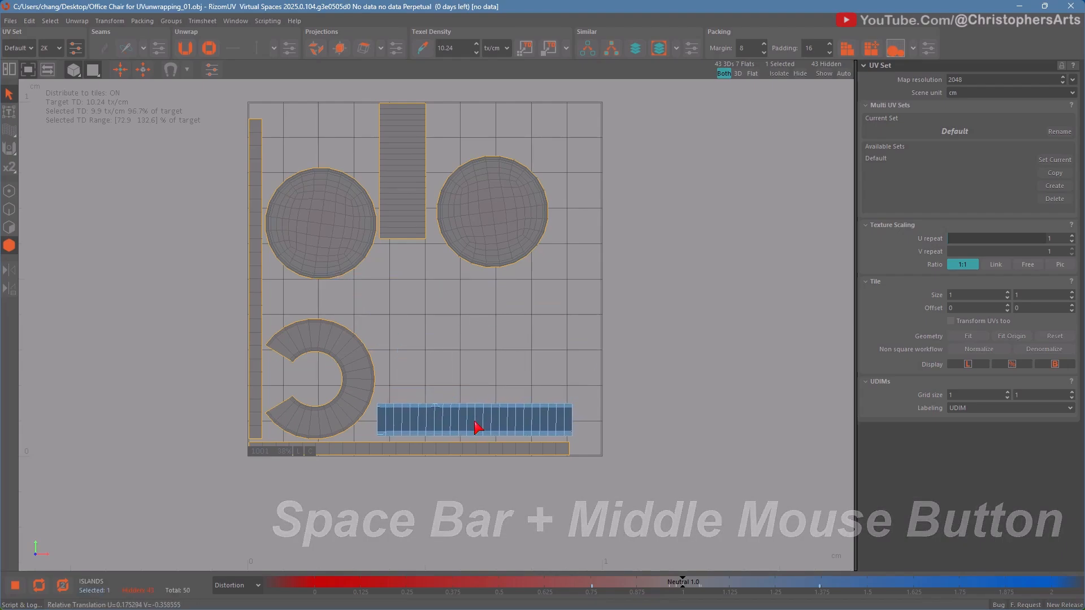
pyautogui.click(446, 356)
# Step: In Edge selection, constrain the outer and inner arc edge loops of the remaining C-shaped island horizontally
pyautogui.scroll(4, 386, 339)
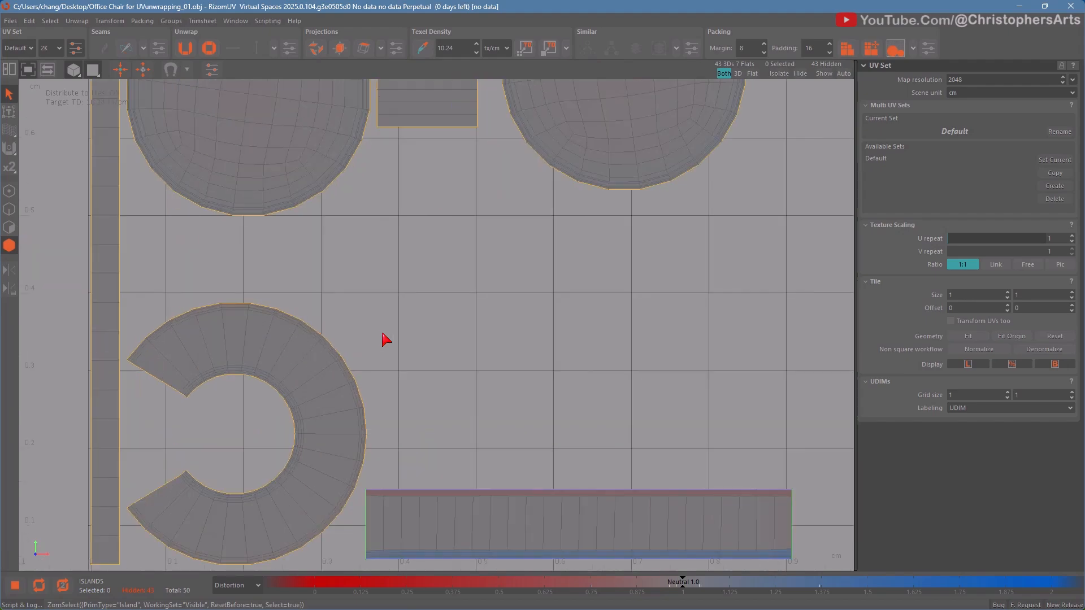
pyautogui.moveTo(389, 335); pyautogui.dragTo(434, 305, button='middle')
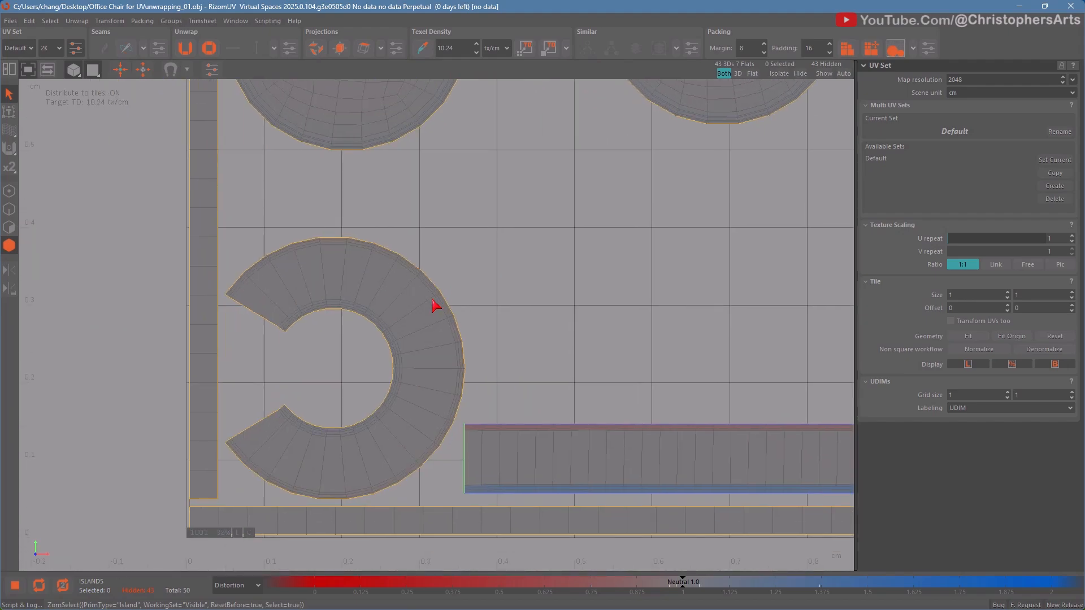
pyautogui.press('F2')
pyautogui.doubleClick(360, 241)
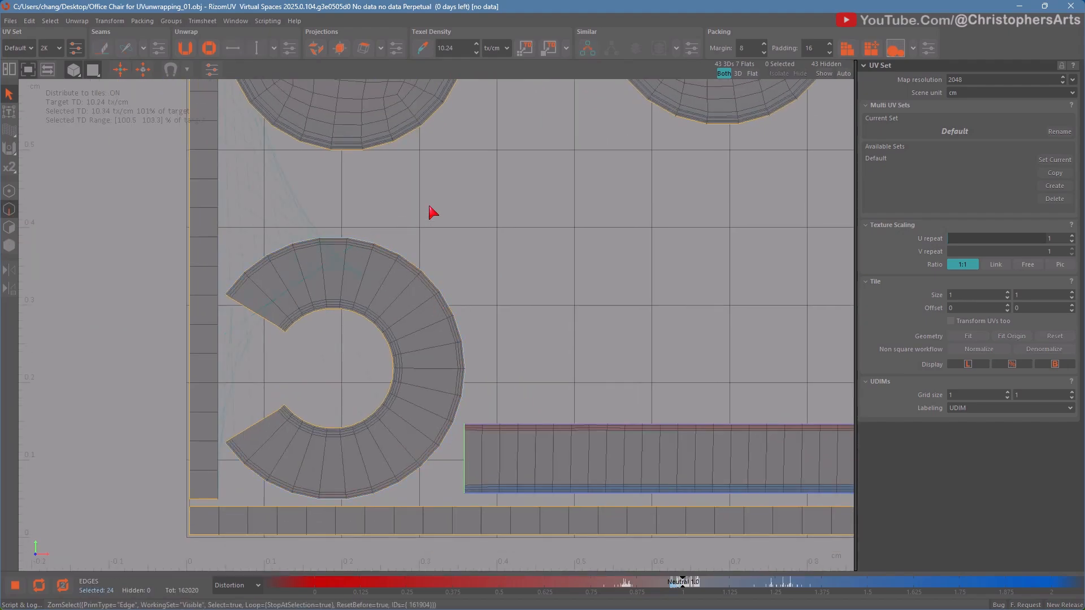
pyautogui.click(239, 53)
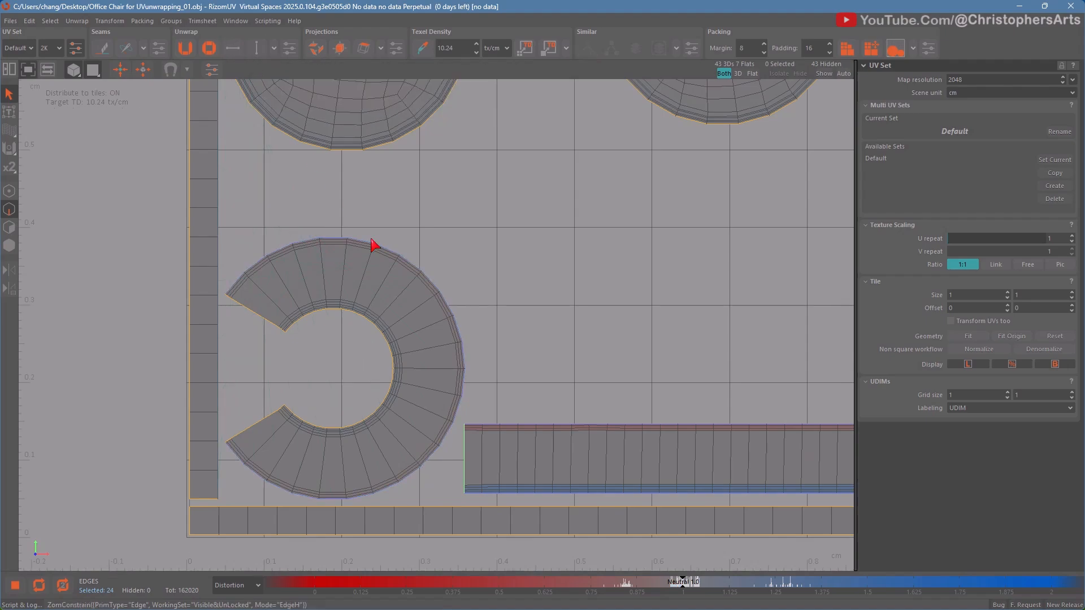
pyautogui.doubleClick(347, 317)
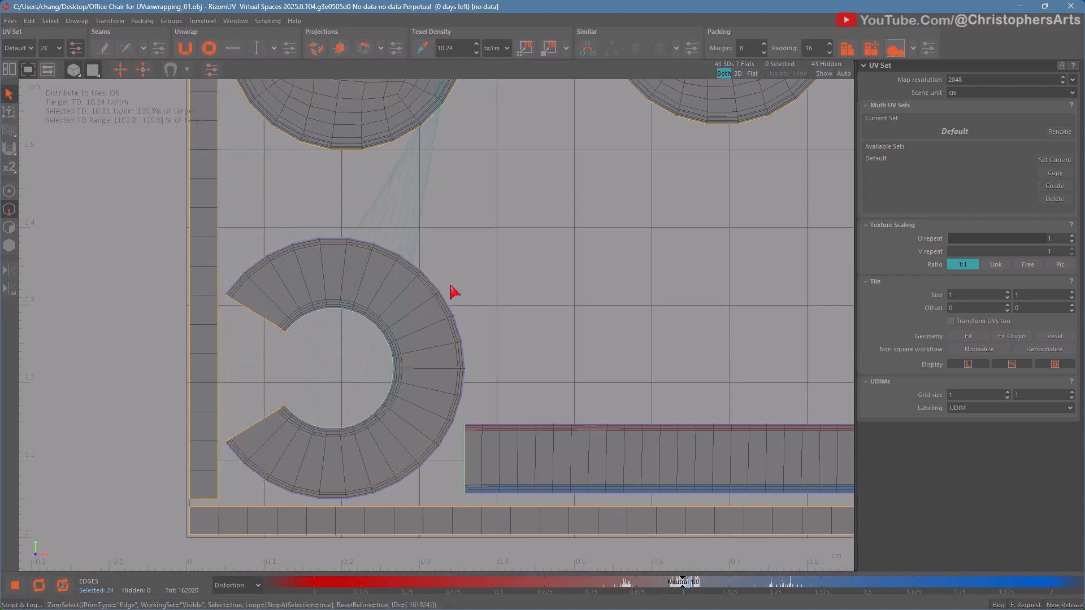
pyautogui.click(238, 56)
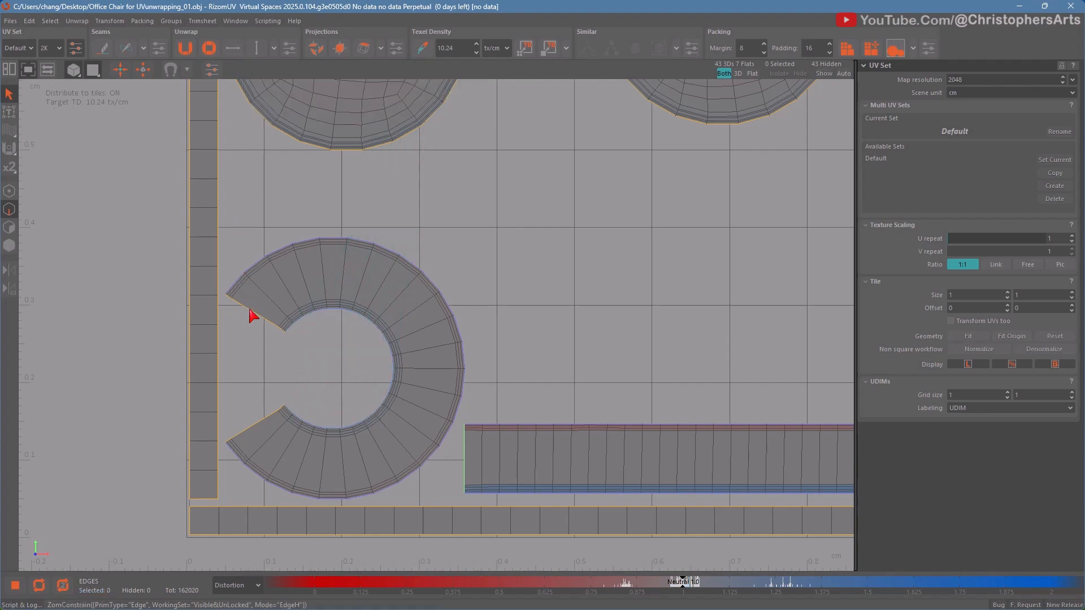
# Step: Constrain the two slanted end edges of the remaining C-shaped island vertically
pyautogui.click(249, 312)
pyautogui.click(261, 52)
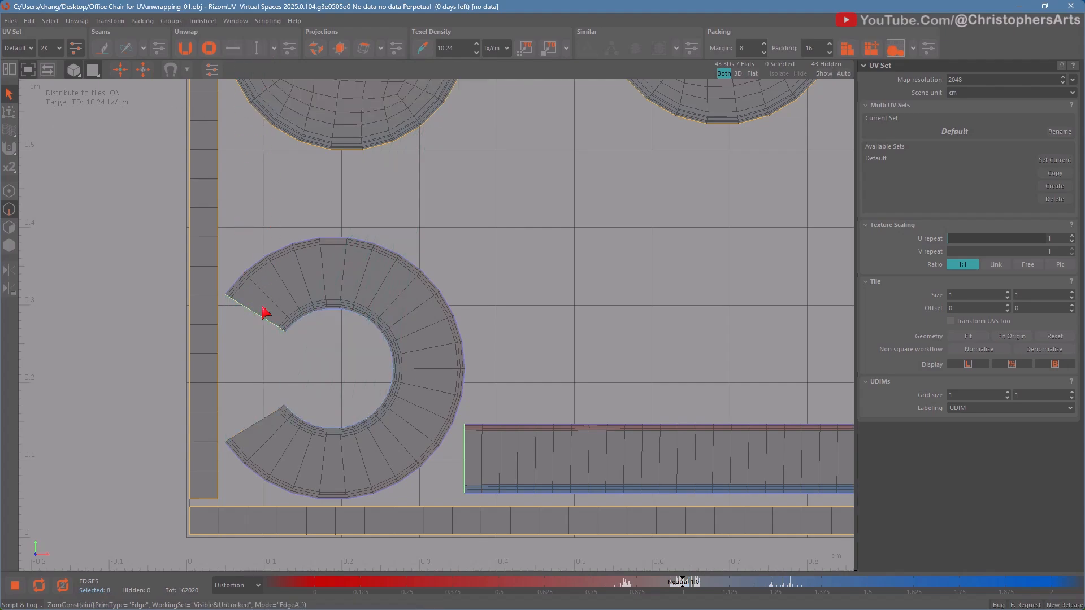
pyautogui.click(258, 420)
pyautogui.click(257, 50)
# Step: Return to Island selection and unfold the second C-shaped island into a straight strip
pyautogui.click(9, 245)
pyautogui.click(419, 297)
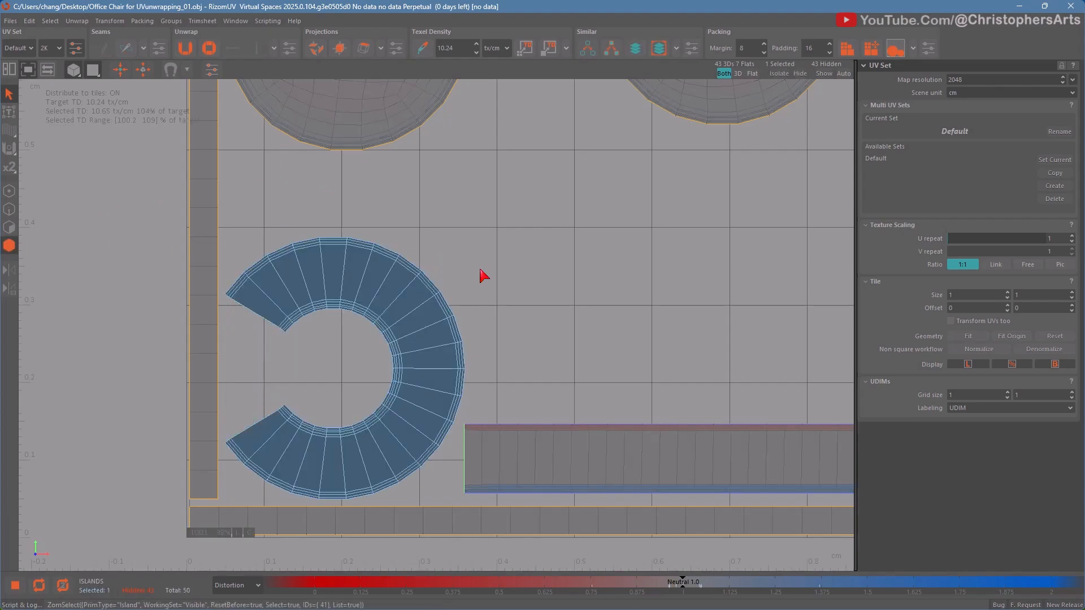
pyautogui.press('u')
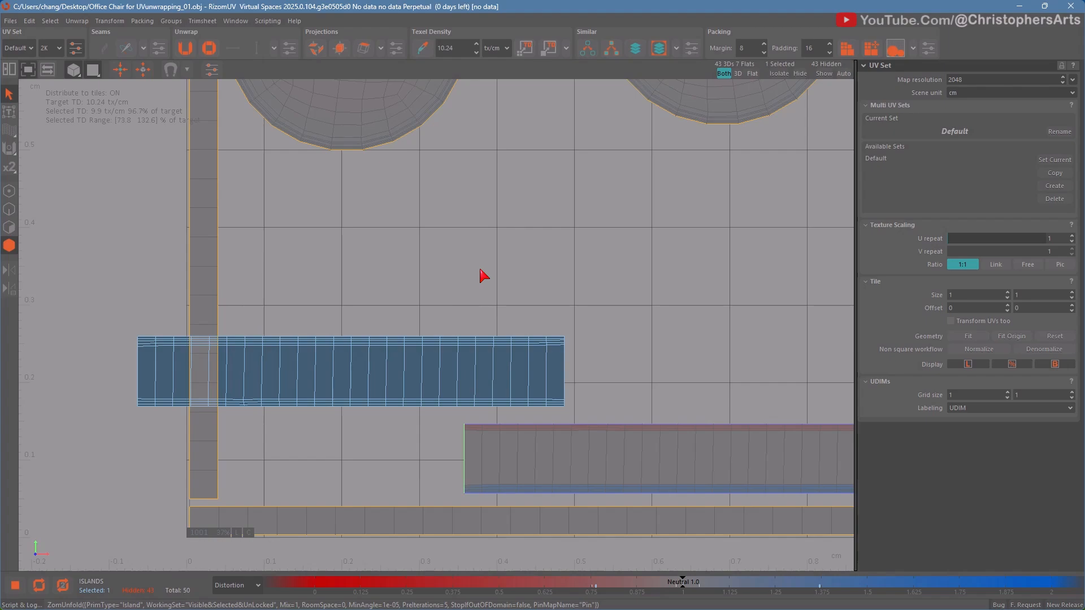
# Step: Select all of the caster wheel's islands, pack them together into the UV tile and clear the selection
pyautogui.press('p')
pyautogui.scroll(-5, 484, 277)
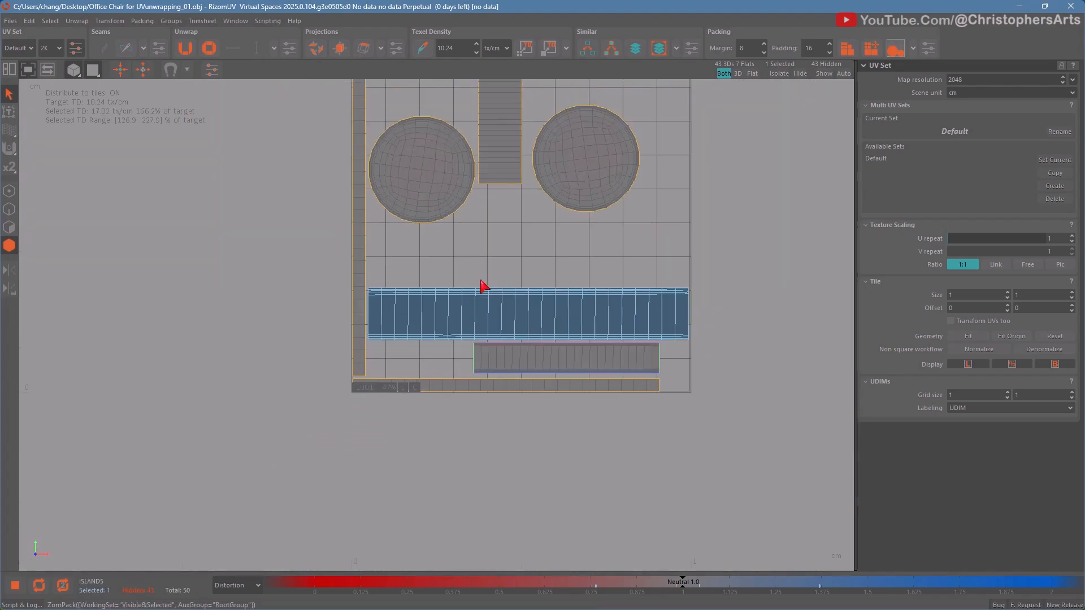
pyautogui.moveTo(491, 264); pyautogui.dragTo(394, 300, button='middle')
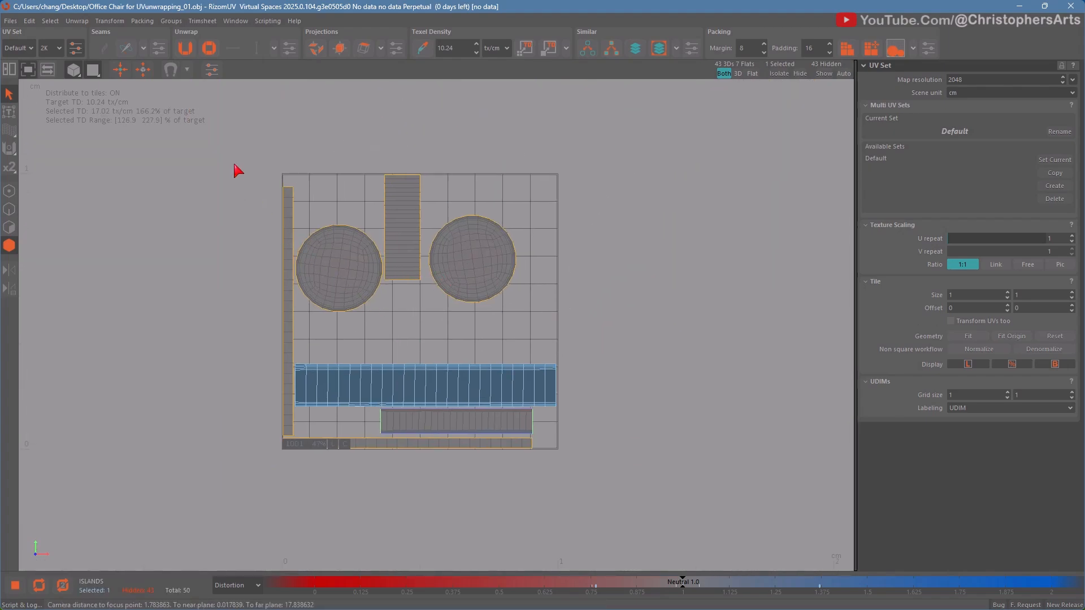
pyautogui.moveTo(232, 124); pyautogui.dragTo(656, 500)
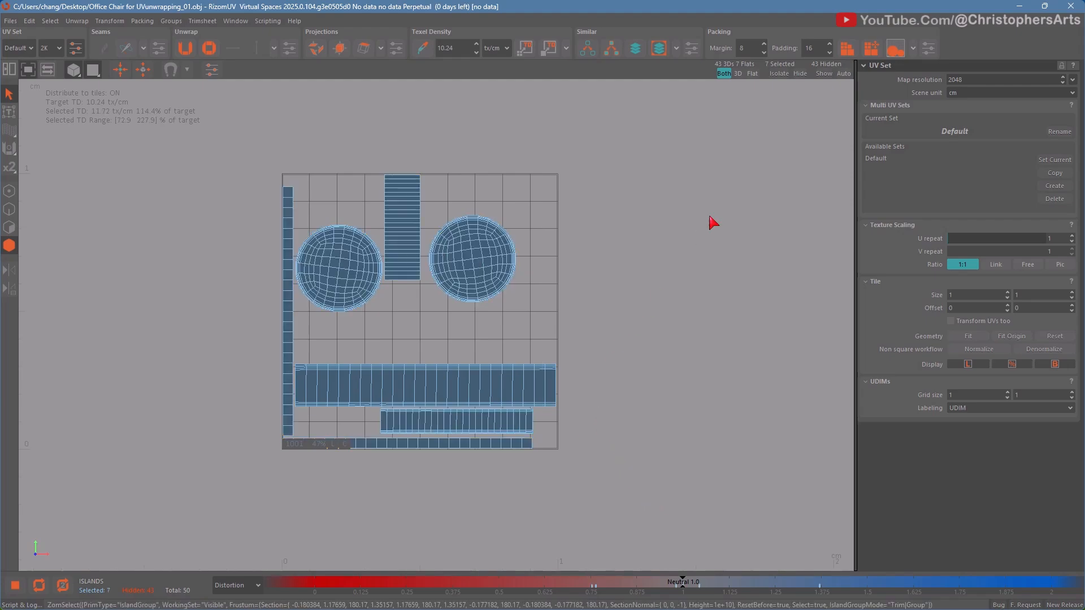
pyautogui.press('p')
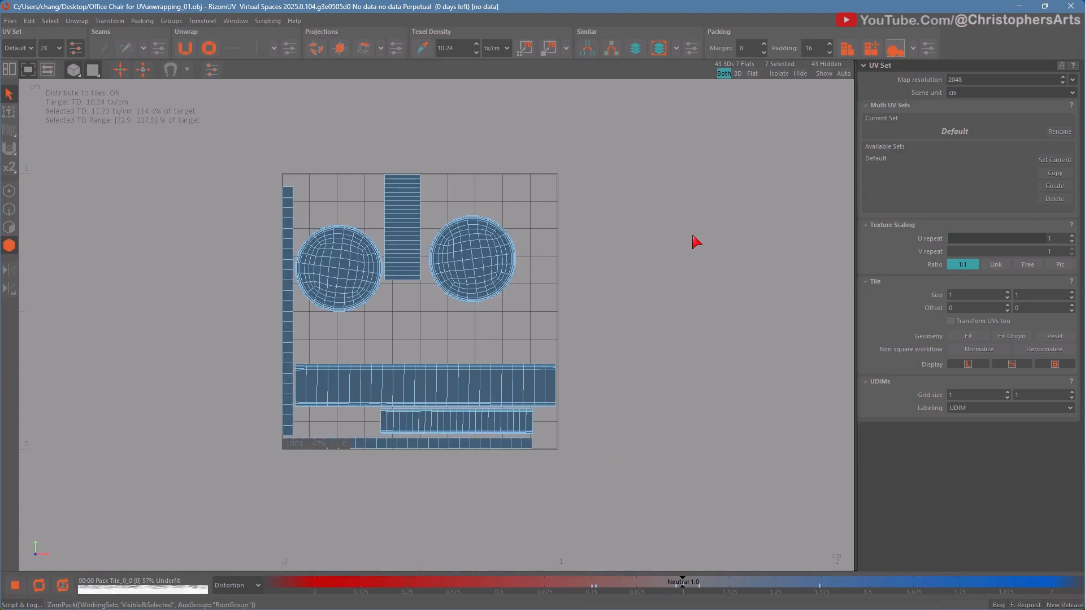
pyautogui.click(696, 244)
pyautogui.scroll(3, 436, 262)
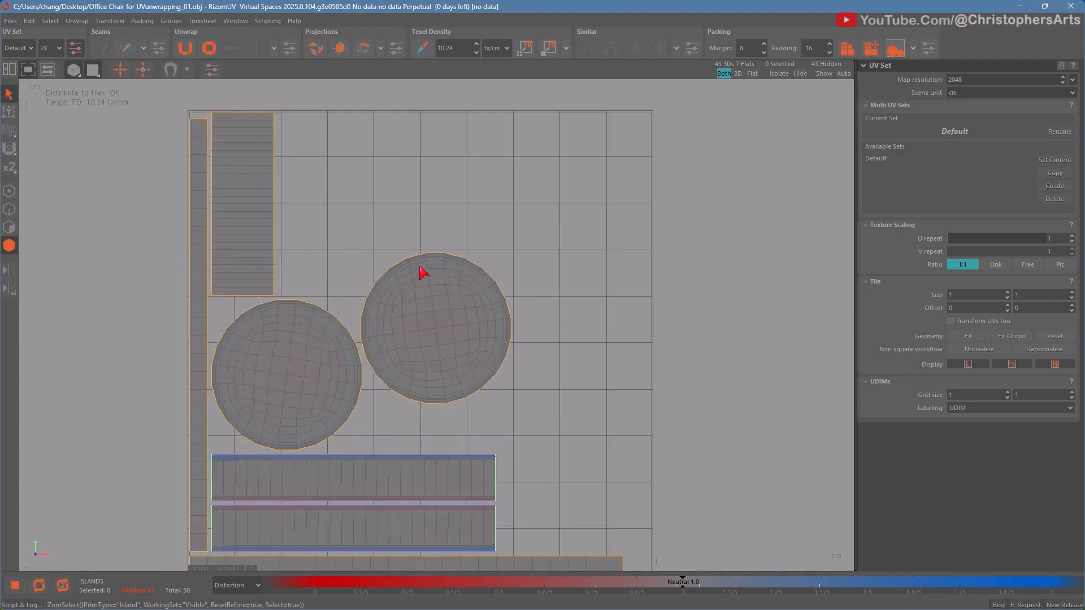
pyautogui.moveTo(388, 327); pyautogui.dragTo(447, 294, button='middle')
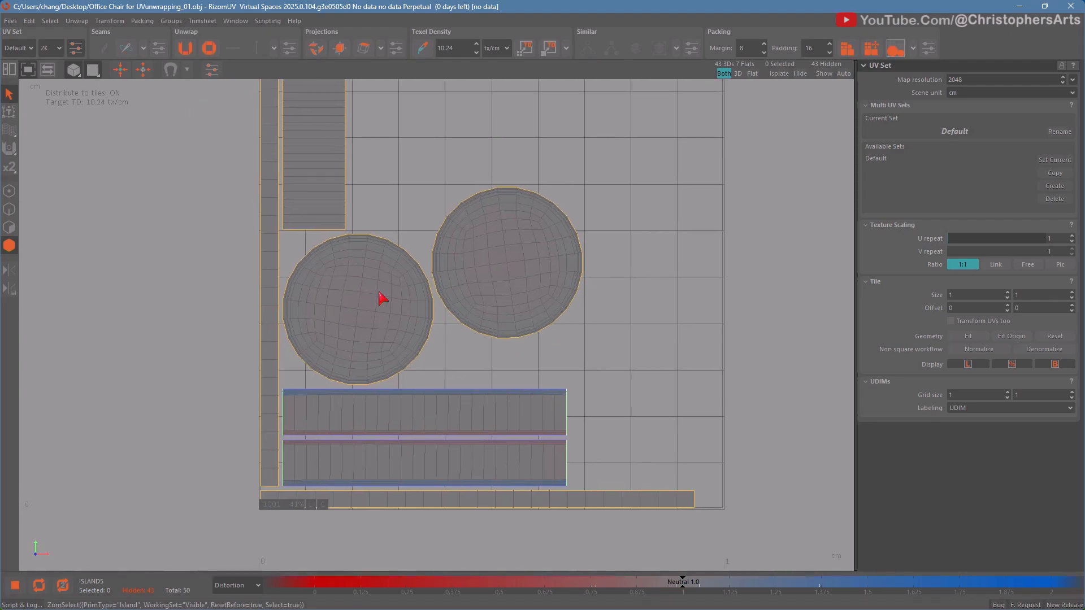
# Step: Show the 3D and UV viewports side by side and orbit around the isolated caster wheel to examine its shape and seams
pyautogui.press('e')
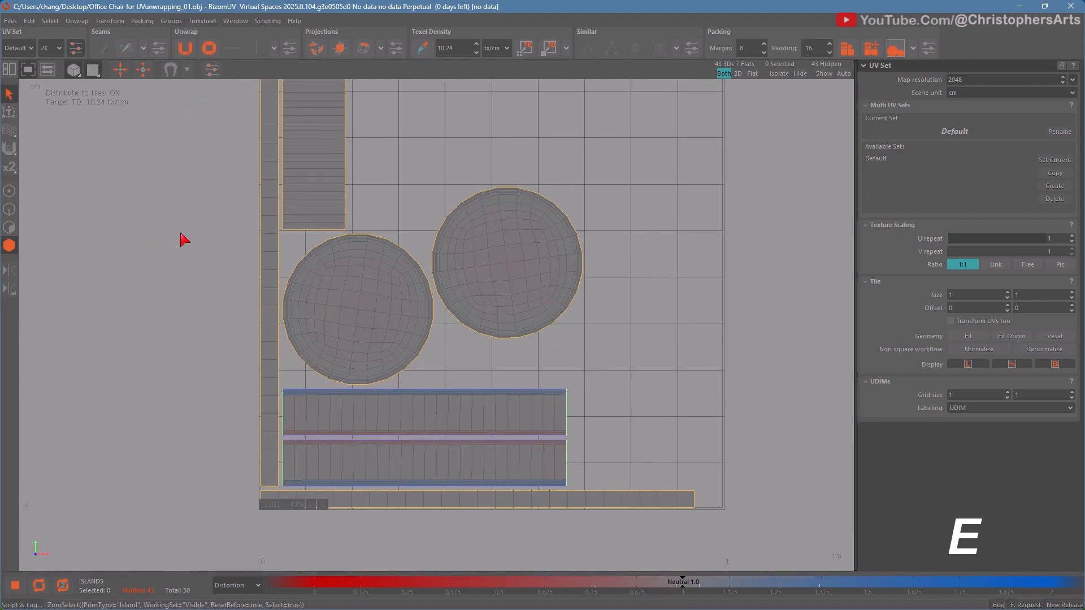
pyautogui.click(402, 241)
pyautogui.keyDown('alt'); pyautogui.moveTo(403, 240); pyautogui.dragTo(386, 231); pyautogui.keyUp('alt')
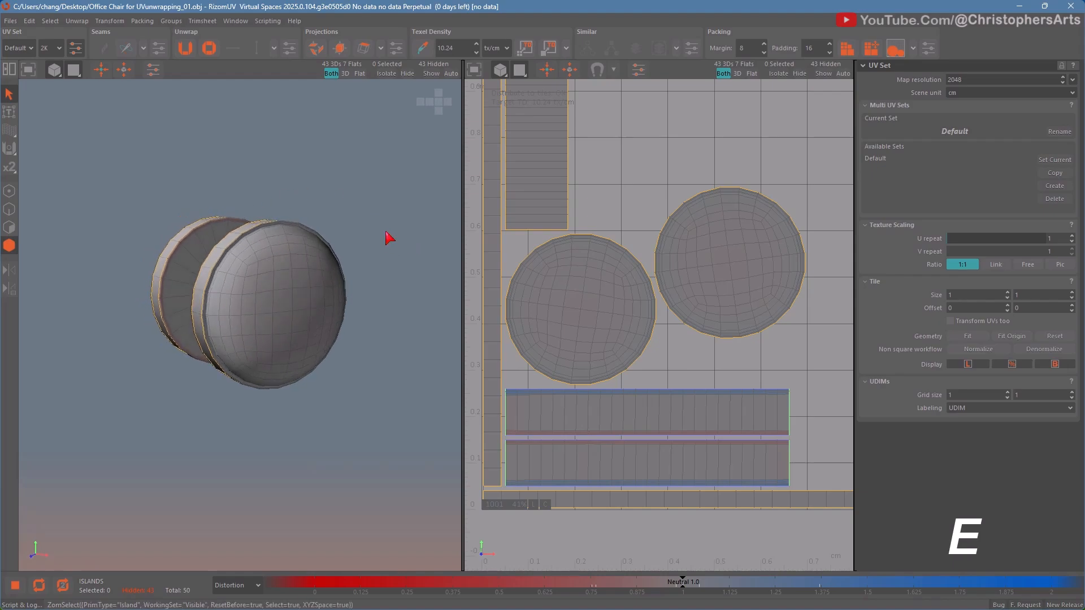
pyautogui.keyDown('alt'); pyautogui.moveTo(386, 232); pyautogui.dragTo(394, 243, button='middle'); pyautogui.keyUp('alt')
pyautogui.keyDown('alt'); pyautogui.moveTo(394, 243); pyautogui.dragTo(378, 206); pyautogui.keyUp('alt')
pyautogui.press('y')
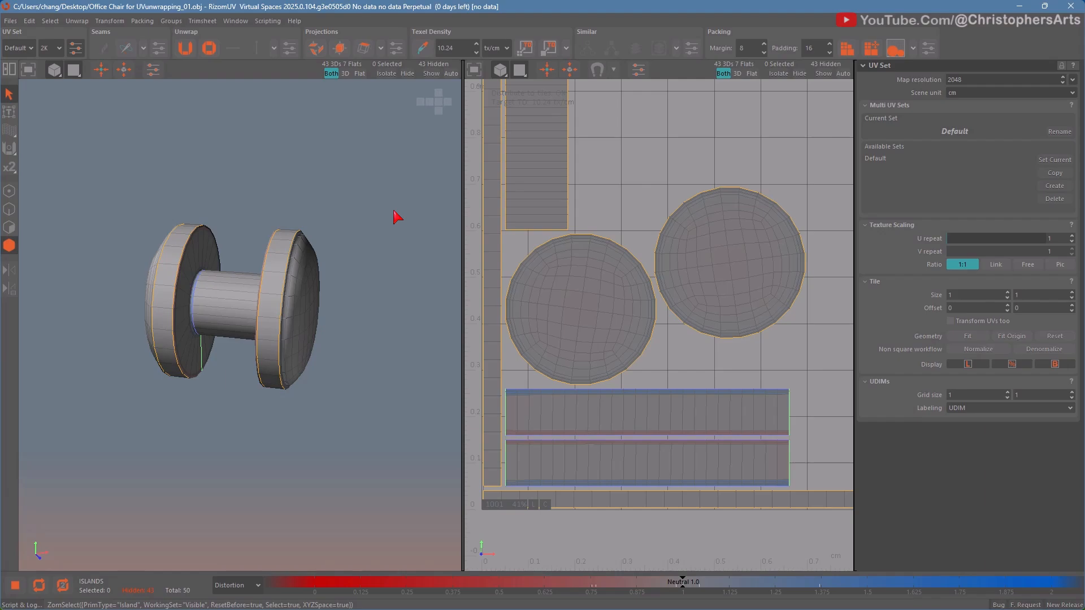
# Step: Unhide all hidden chair islands and frame the full model in both the 3D and UV viewports
pyautogui.hotkey('shift', 'h')
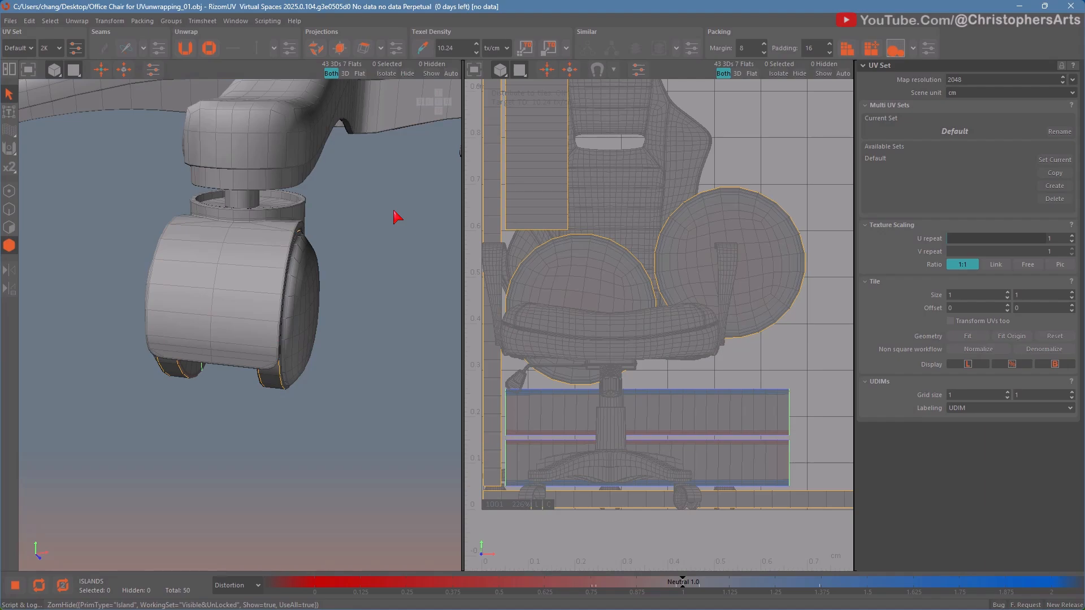
pyautogui.press('a')
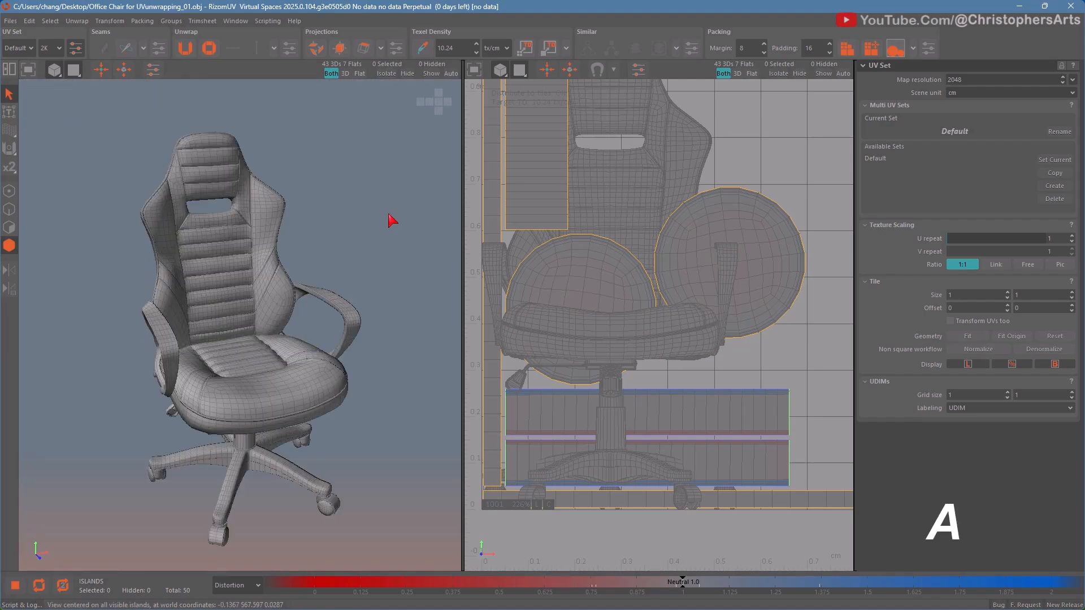
pyautogui.keyDown('alt'); pyautogui.moveTo(389, 214); pyautogui.dragTo(395, 207); pyautogui.keyUp('alt')
pyautogui.keyDown('alt'); pyautogui.moveTo(358, 242); pyautogui.dragTo(367, 218, button='middle'); pyautogui.keyUp('alt')
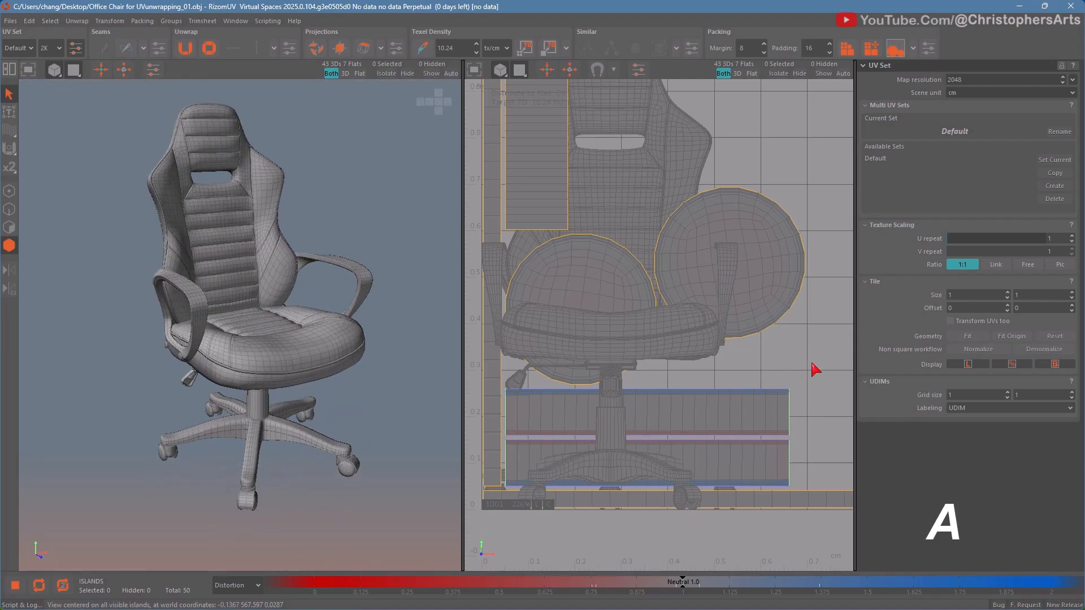
pyautogui.press('a')
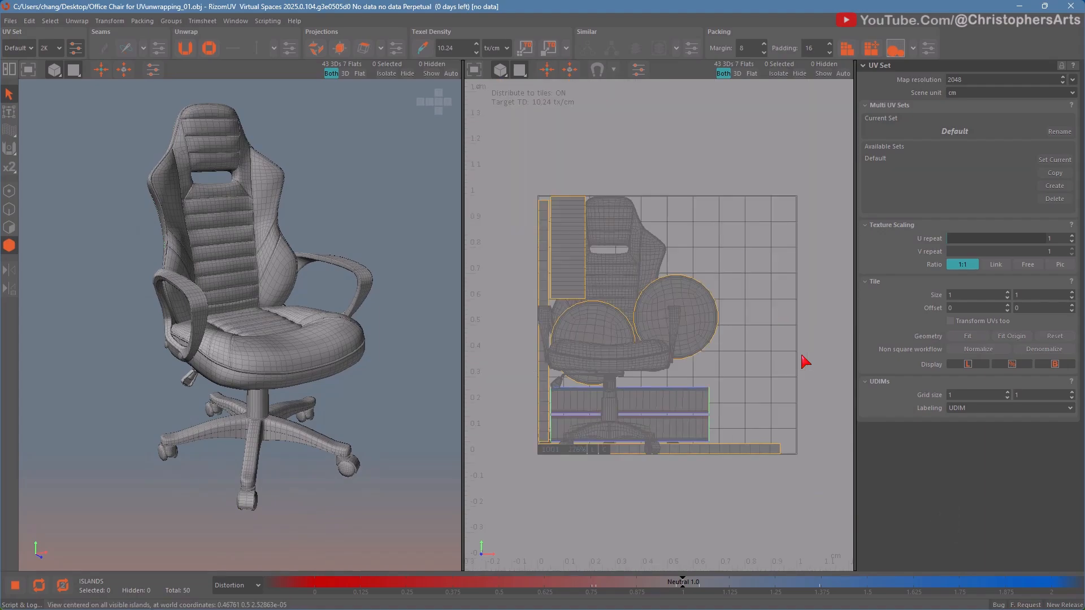
# Step: Select six of the unwrapped caster wheel's islands on the 3D model, including both discs, the rims, the axle and one inner strip
pyautogui.moveTo(748, 397); pyautogui.dragTo(711, 471)
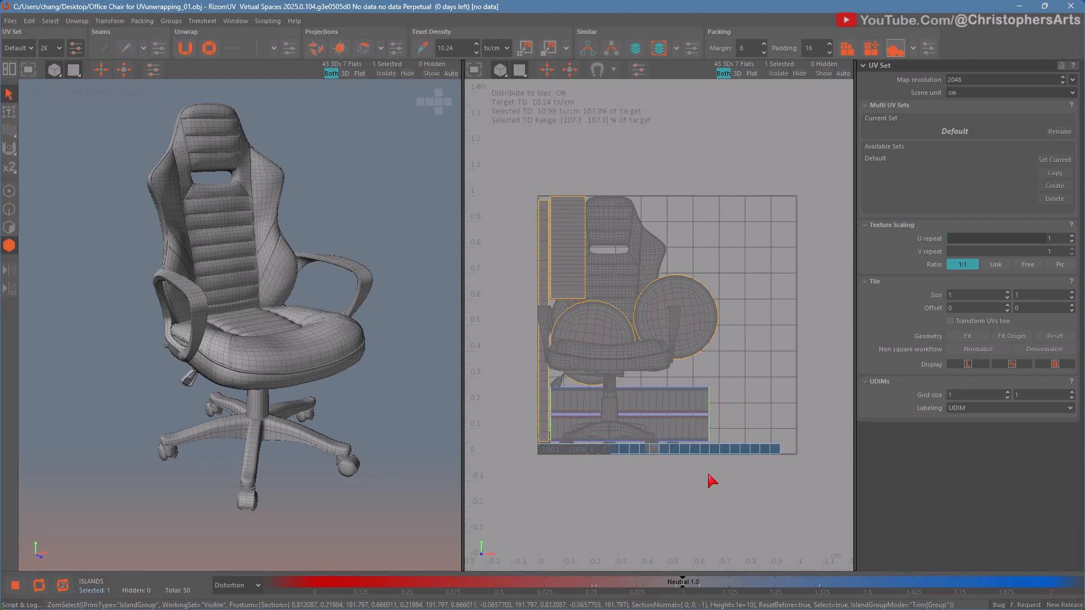
pyautogui.keyDown('alt'); pyautogui.moveTo(386, 448); pyautogui.dragTo(450, 329); pyautogui.keyUp('alt')
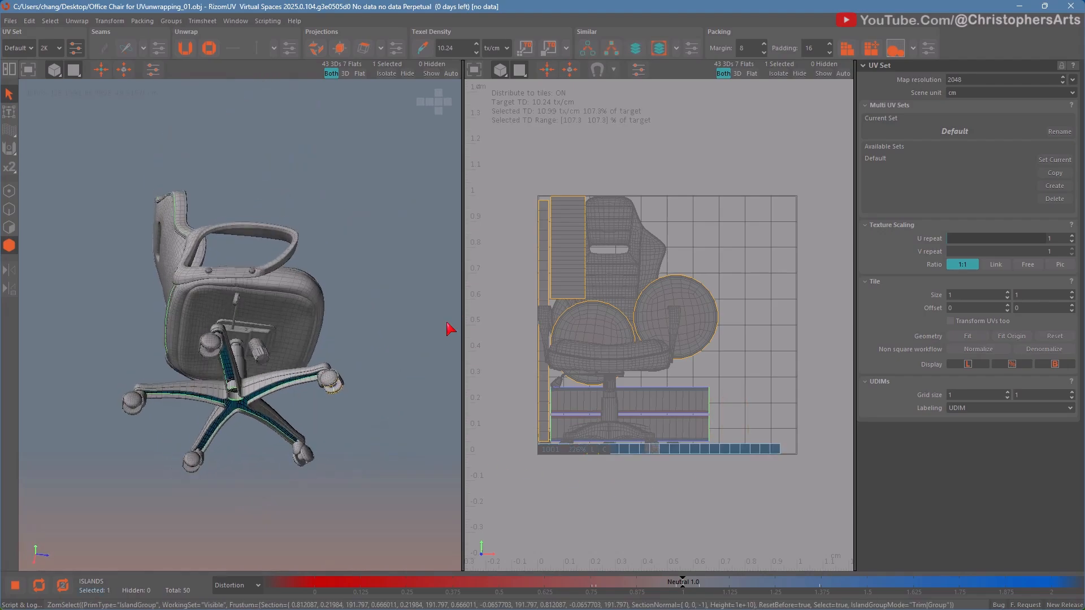
pyautogui.scroll(8, 365, 391)
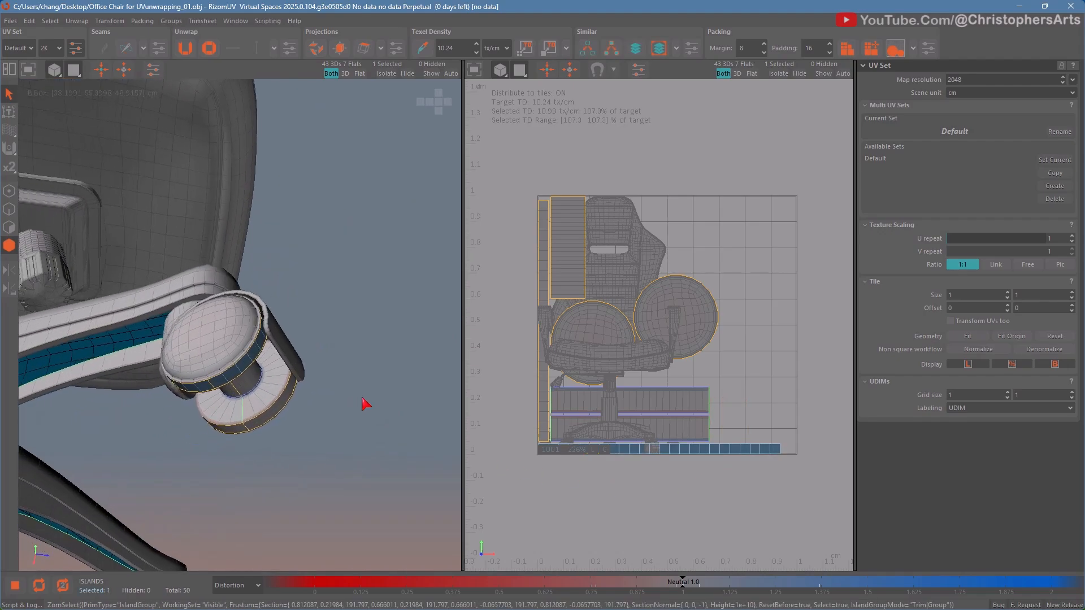
pyautogui.click(385, 343)
pyautogui.keyDown('ctrl'); pyautogui.click(402, 380); pyautogui.keyUp('ctrl')
pyautogui.keyDown('ctrl'); pyautogui.click(412, 388); pyautogui.keyUp('ctrl')
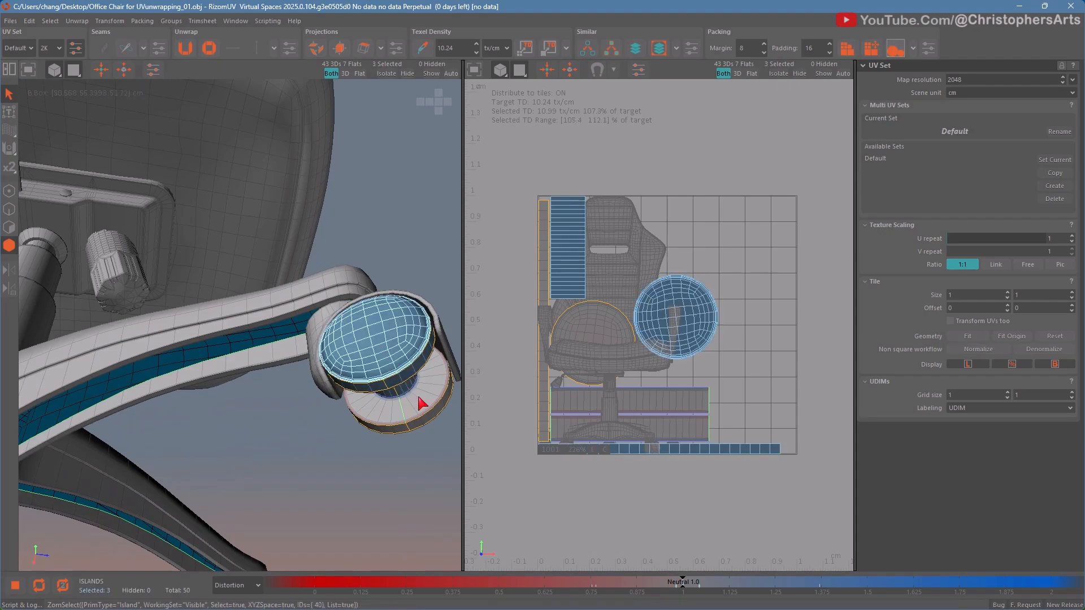
pyautogui.keyDown('ctrl'); pyautogui.click(422, 401); pyautogui.keyUp('ctrl')
pyautogui.keyDown('alt'); pyautogui.moveTo(447, 421); pyautogui.dragTo(351, 428); pyautogui.keyUp('alt')
pyautogui.keyDown('ctrl'); pyautogui.click(424, 406); pyautogui.keyUp('ctrl')
pyautogui.keyDown('alt'); pyautogui.moveTo(425, 407); pyautogui.dragTo(373, 412); pyautogui.keyUp('alt')
pyautogui.keyDown('ctrl'); pyautogui.click(370, 385); pyautogui.keyUp('ctrl')
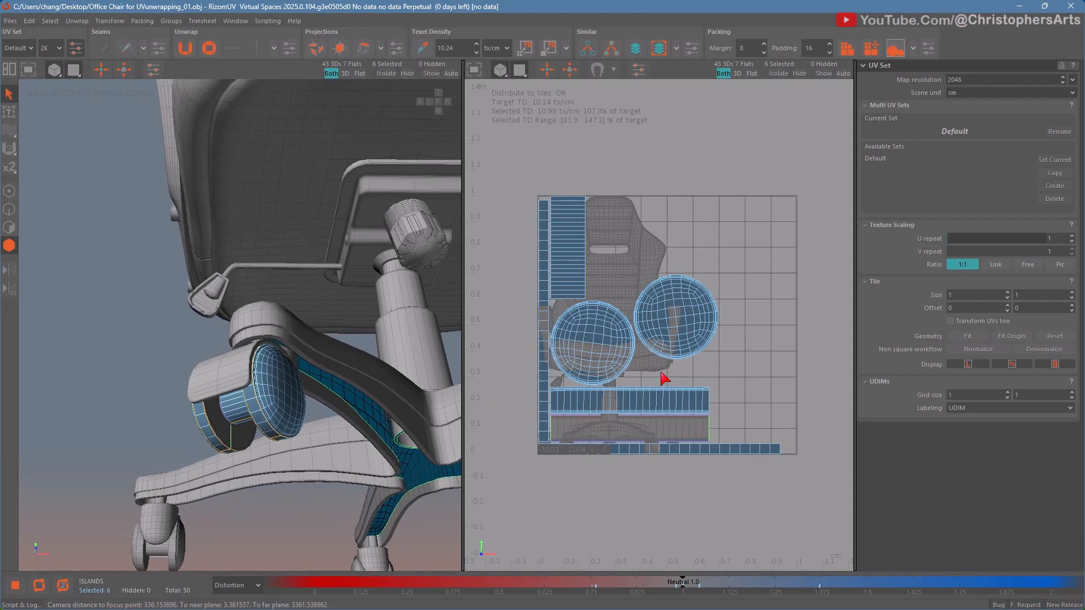
# Step: Move the six selected wheel islands about 0.75 units along U, and shift the remaining wheel strip beside them, clear of the chair islands
pyautogui.scroll(-2, 680, 350)
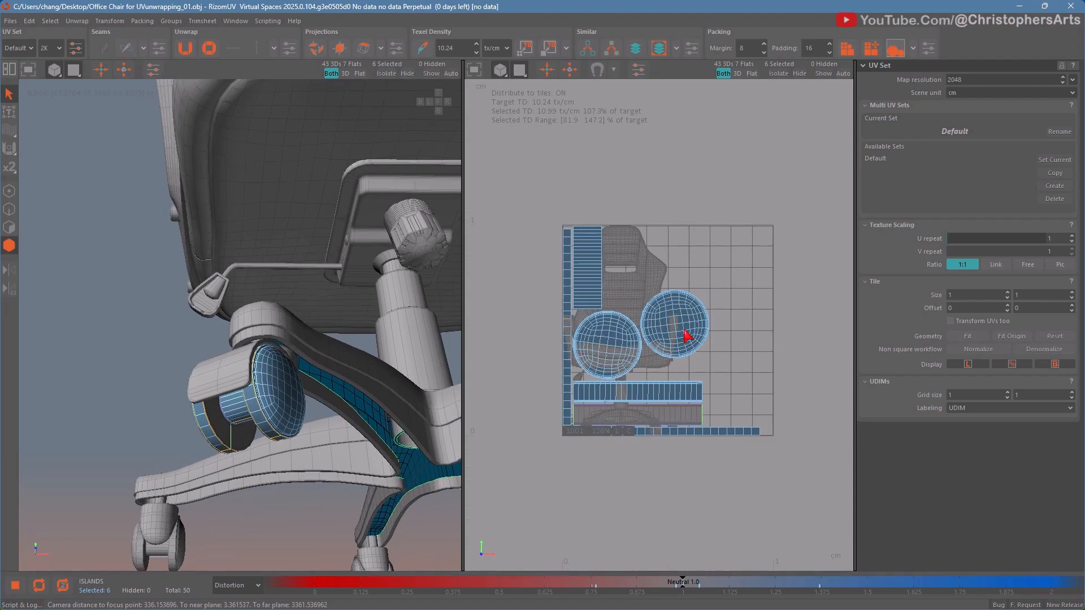
pyautogui.moveTo(686, 335); pyautogui.dragTo(840, 333)
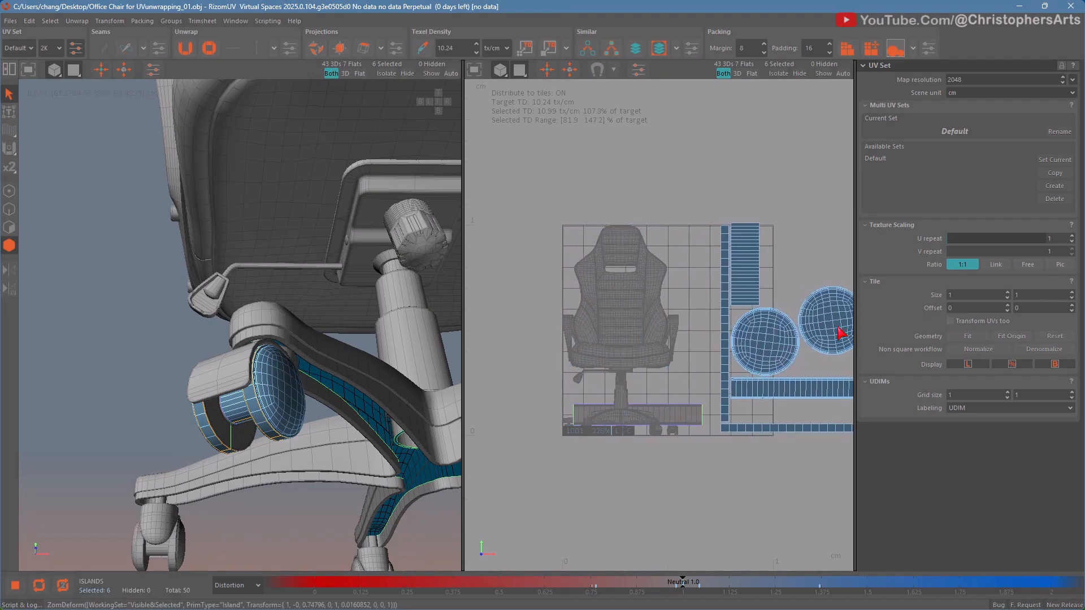
pyautogui.moveTo(686, 409); pyautogui.dragTo(871, 406)
# Step: Box-select all remaining chair islands and move them out of the UV tile on its left side, clearing the selection
pyautogui.moveTo(520, 192); pyautogui.dragTo(694, 470)
pyautogui.moveTo(503, 330); pyautogui.dragTo(494, 329)
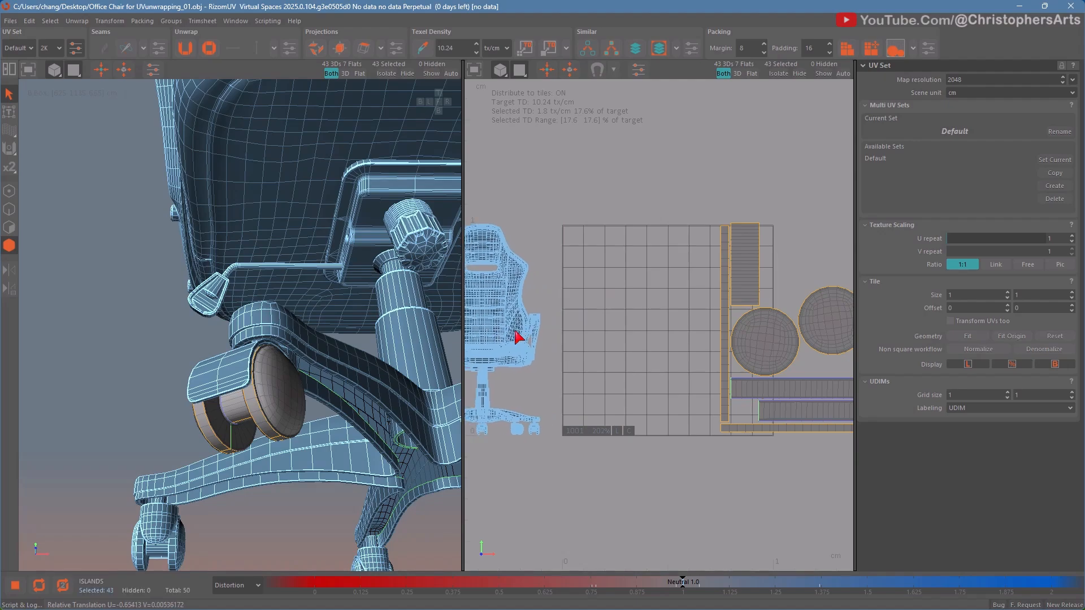
pyautogui.click(630, 362)
# Step: Box-select the wheel's seven islands, pack them into the empty UV tile and clear the selection
pyautogui.scroll(-2, 630, 362)
pyautogui.moveTo(630, 363); pyautogui.dragTo(611, 359, button='middle')
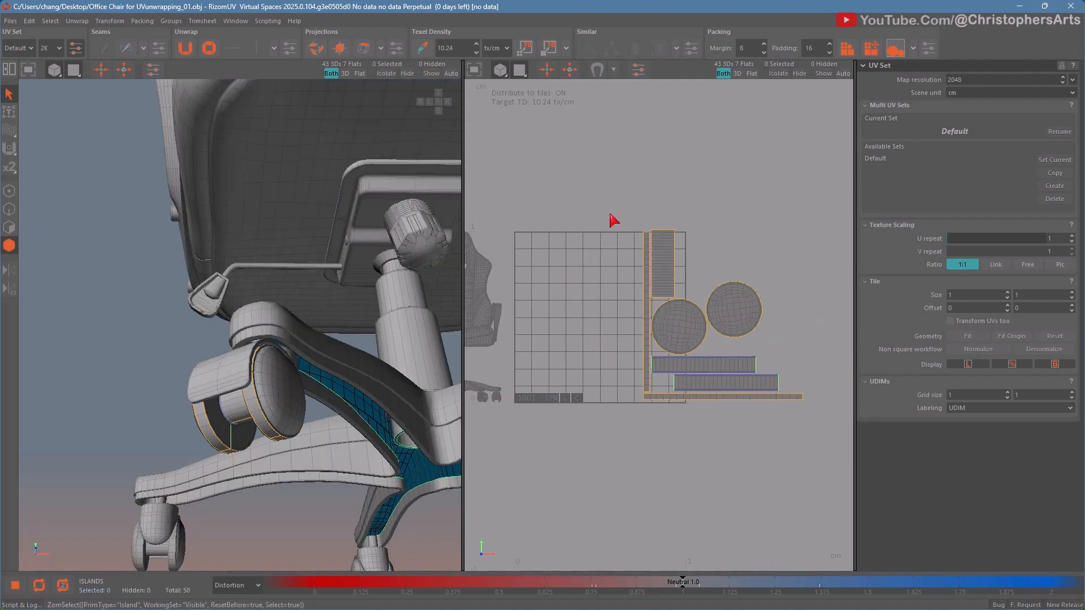
pyautogui.moveTo(613, 197); pyautogui.dragTo(846, 459)
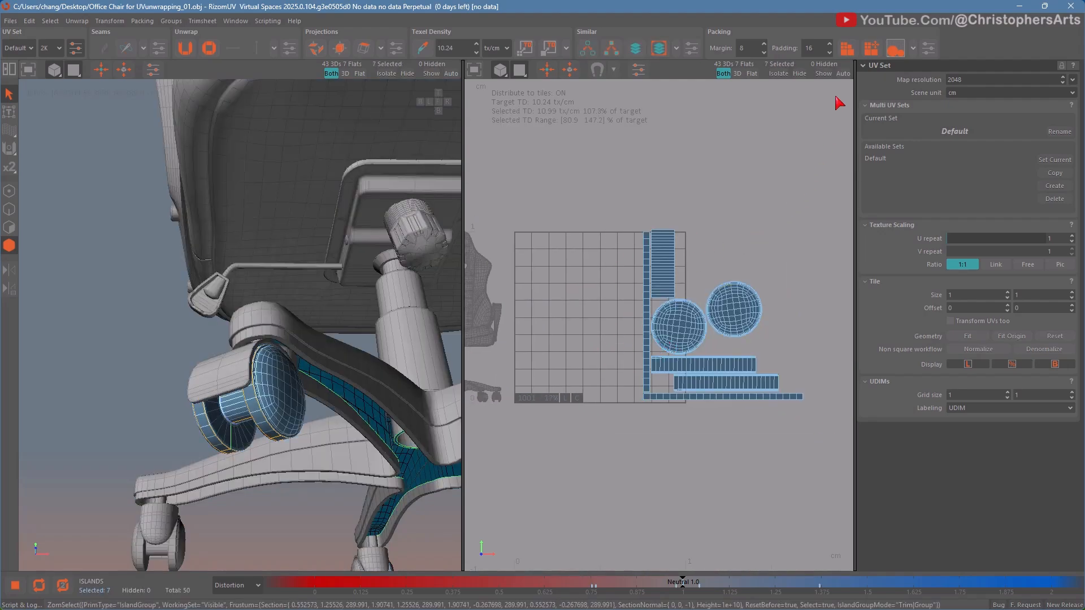
pyautogui.click(891, 52)
pyautogui.click(733, 259)
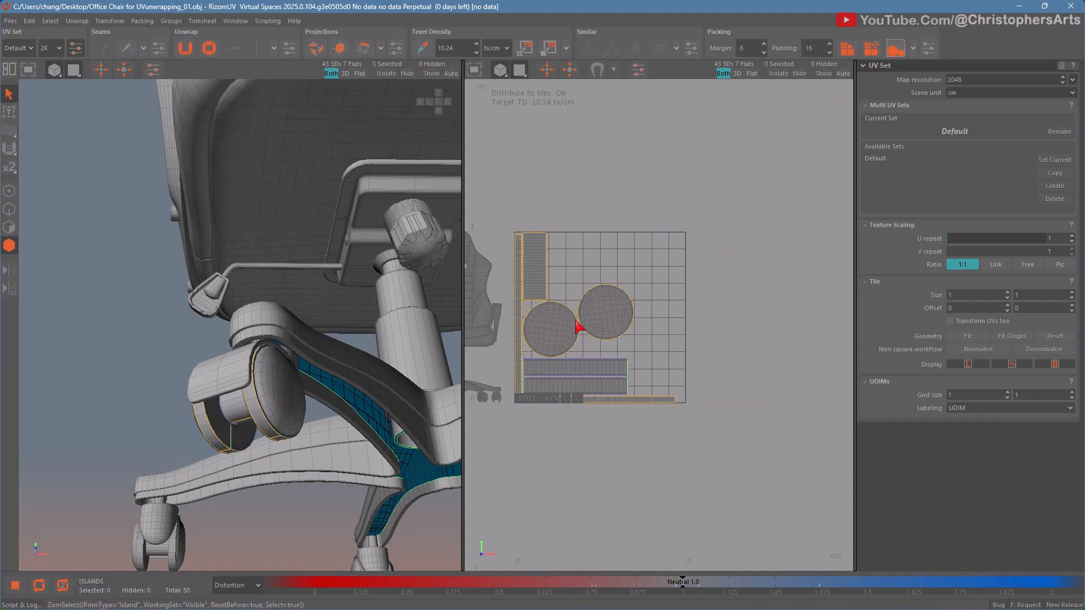
# Step: Select the long thin strip along the tile's lower edge and examine which part of the caster wheel it covers in 3D
pyautogui.scroll(4, 579, 331)
pyautogui.moveTo(559, 334); pyautogui.dragTo(599, 389, button='middle')
pyautogui.scroll(-3, 325, 347)
pyautogui.keyDown('alt'); pyautogui.moveTo(324, 348); pyautogui.dragTo(374, 365); pyautogui.keyUp('alt')
pyautogui.moveTo(374, 364); pyautogui.dragTo(314, 351, button='middle')
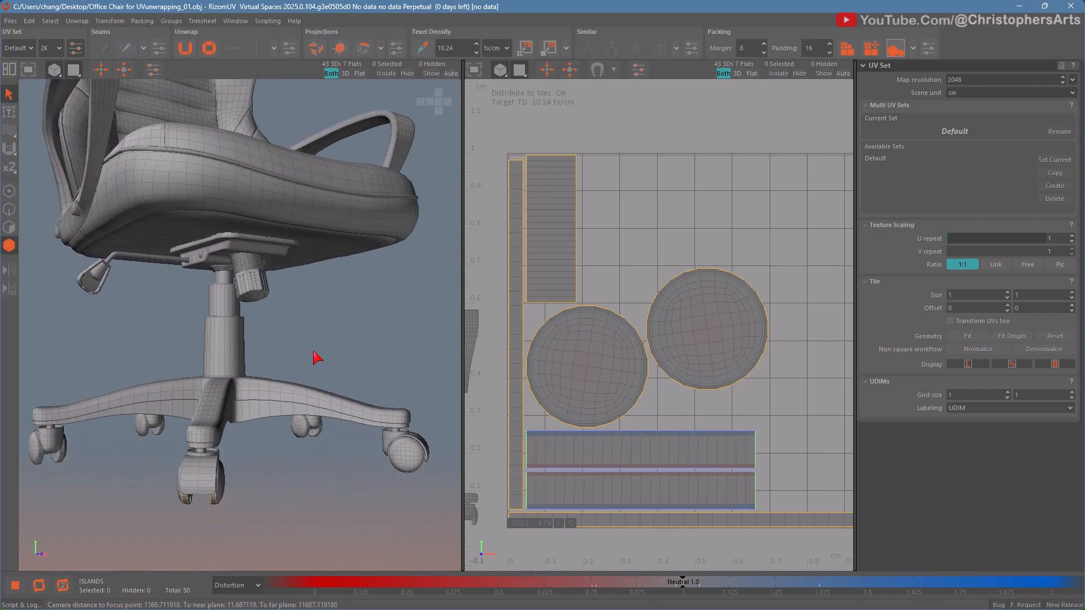
pyautogui.keyDown('alt'); pyautogui.moveTo(314, 351); pyautogui.dragTo(347, 357); pyautogui.keyUp('alt')
pyautogui.moveTo(350, 364); pyautogui.dragTo(339, 323, button='middle')
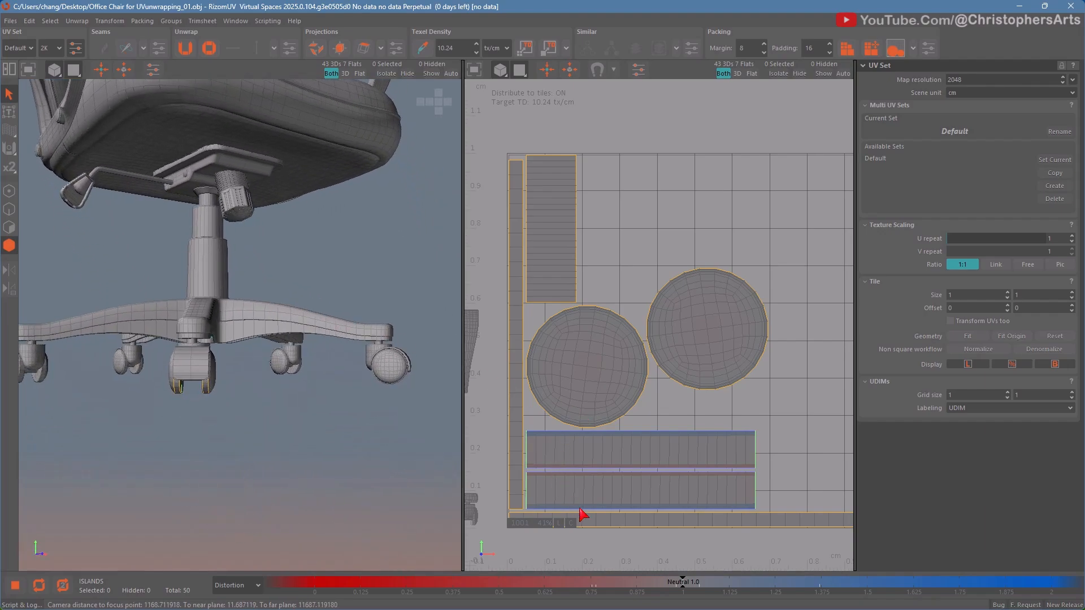
pyautogui.click(617, 528)
pyautogui.keyDown('alt'); pyautogui.moveTo(263, 394); pyautogui.dragTo(294, 374); pyautogui.keyUp('alt')
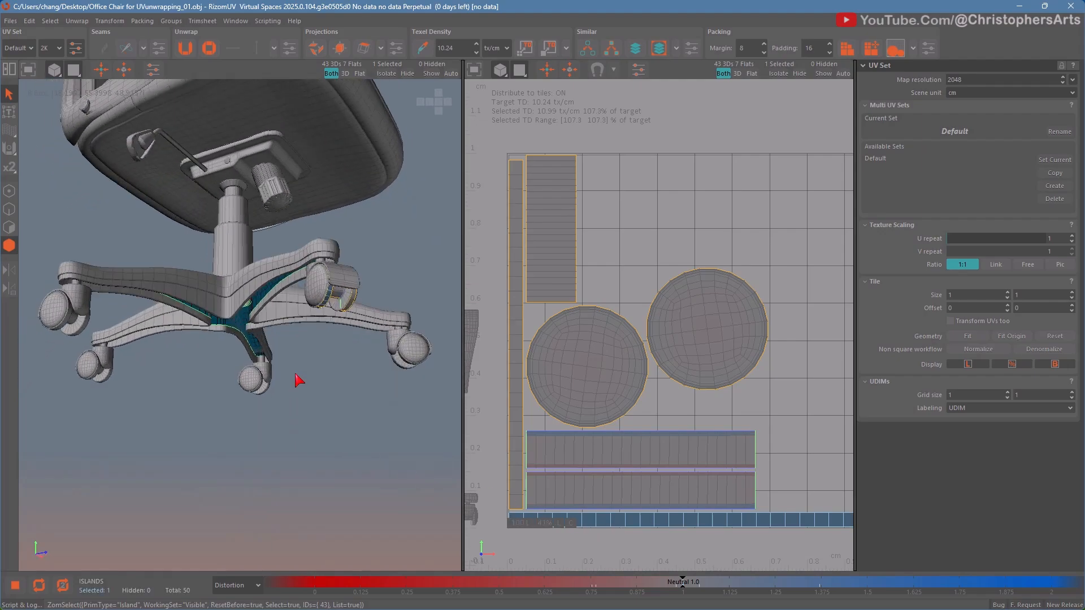
pyautogui.scroll(2, 355, 305)
pyautogui.scroll(2, 355, 305)
pyautogui.keyDown('alt'); pyautogui.moveTo(294, 296); pyautogui.dragTo(195, 298); pyautogui.keyUp('alt')
pyautogui.click(171, 299)
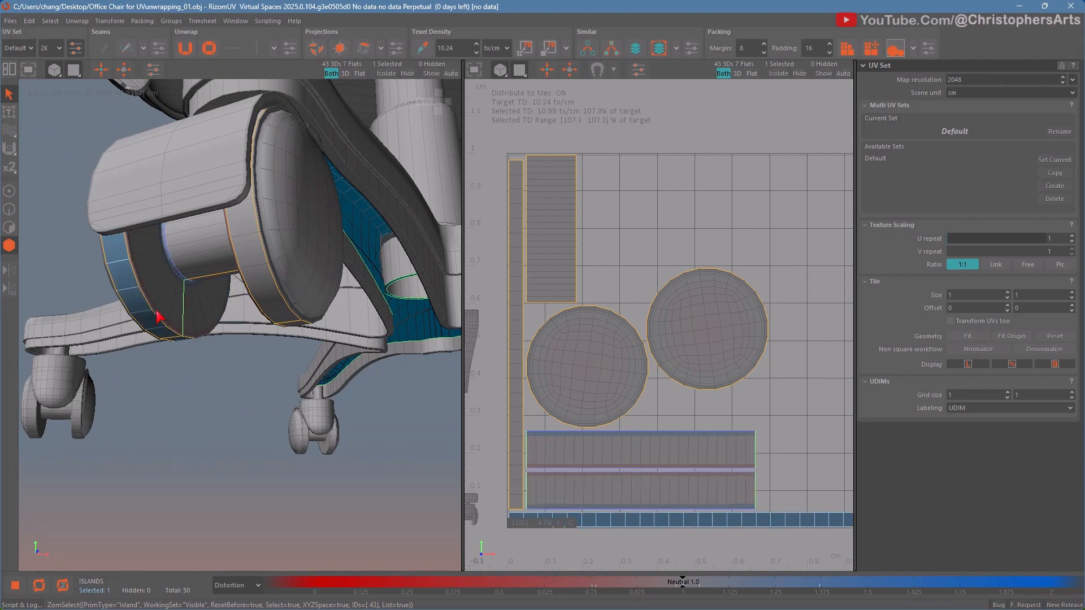
pyautogui.click(645, 244)
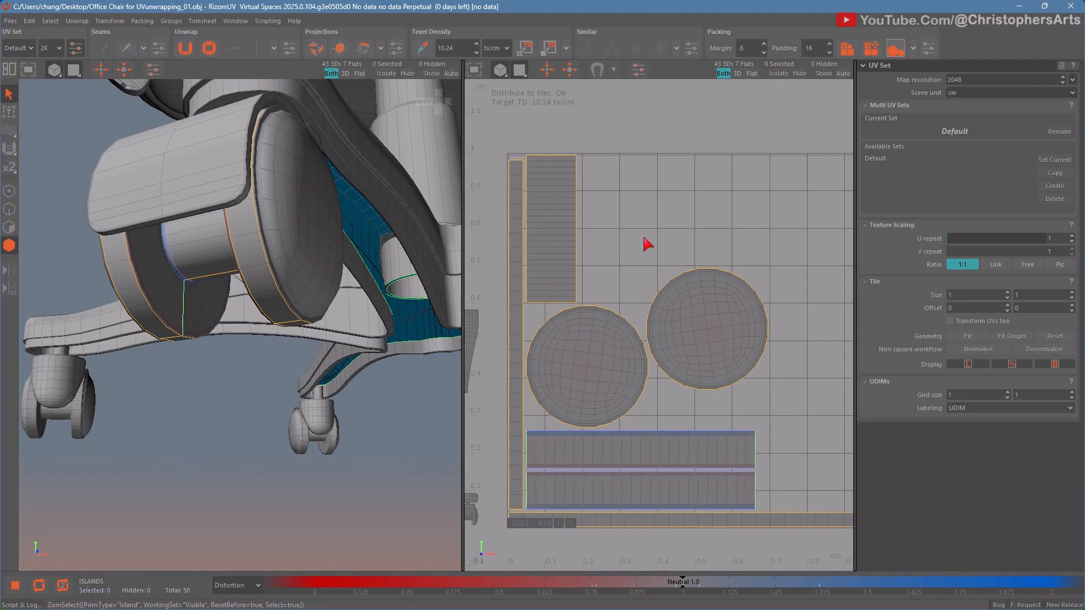
# Step: Show only the UV viewport and move the lower wide strip and the long thin strip about 0.3 units down, below the tile
pyautogui.press('space')
pyautogui.keyDown('alt'); pyautogui.moveTo(511, 393); pyautogui.dragTo(534, 206, button='middle'); pyautogui.keyUp('alt')
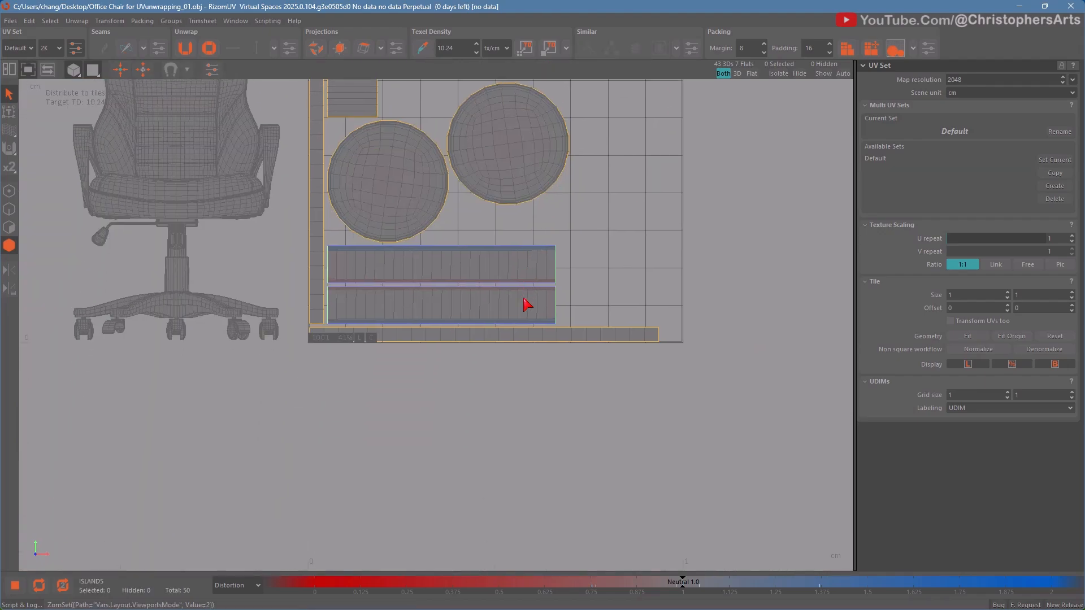
pyautogui.moveTo(504, 305); pyautogui.dragTo(516, 414)
pyautogui.scroll(5, 501, 366)
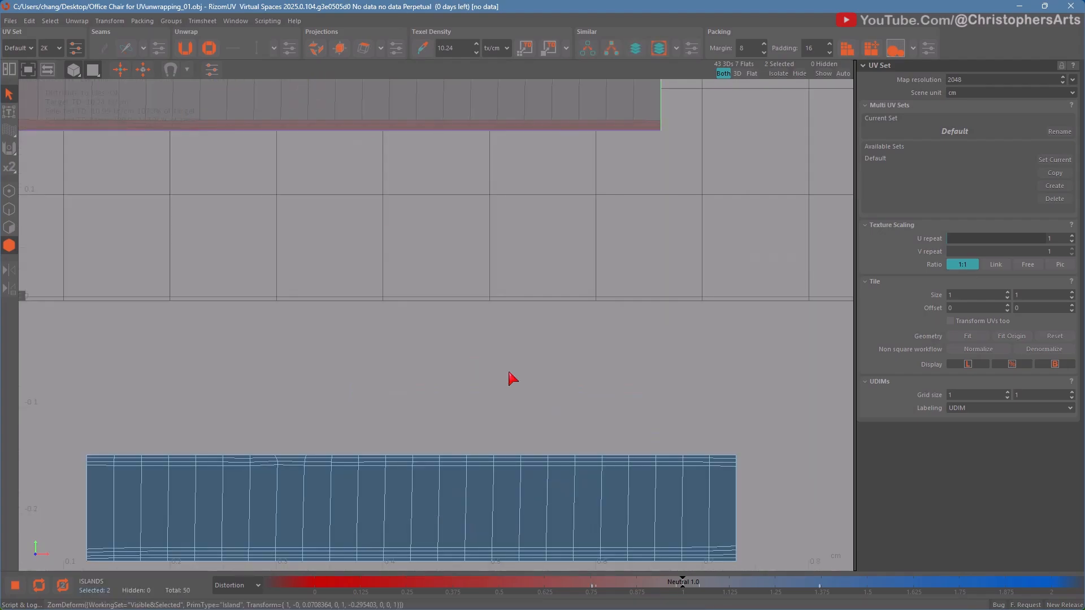
# Step: Move the wide strip up and away from the long thin strip, and clear the selection
pyautogui.scroll(-5, 513, 378)
pyautogui.moveTo(477, 322); pyautogui.dragTo(431, 334, button='middle')
pyautogui.click(430, 348)
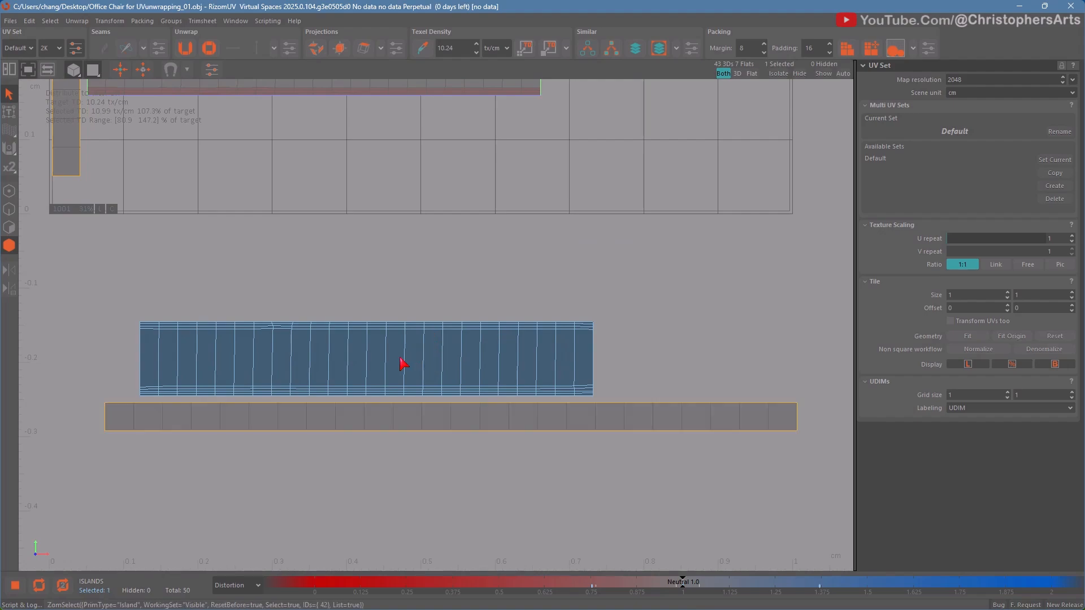
pyautogui.moveTo(404, 363); pyautogui.dragTo(451, 312)
pyautogui.click(669, 278)
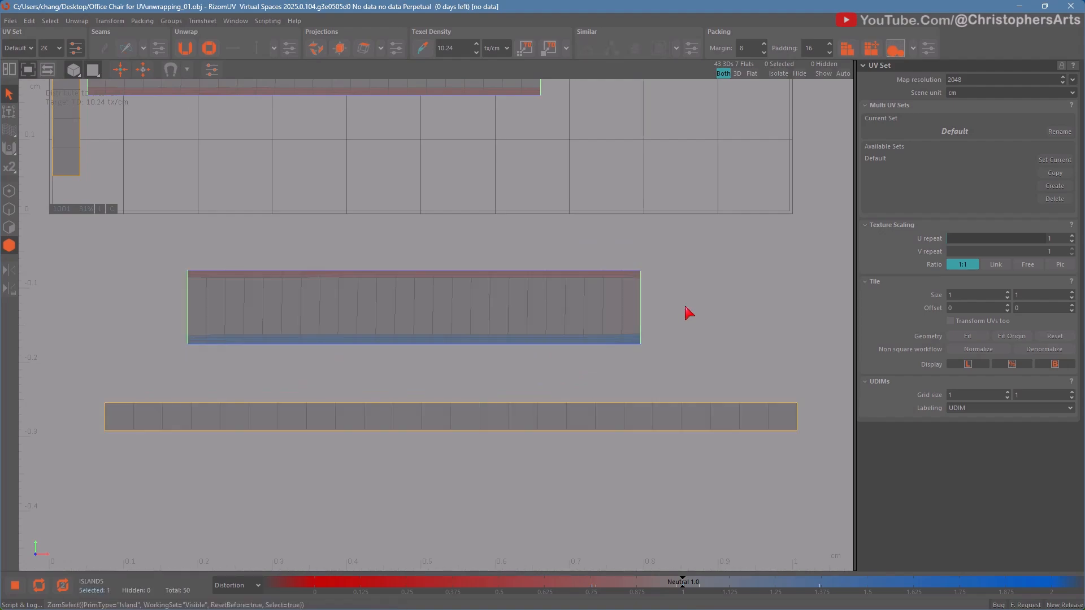
# Step: In Edge selection, examine the long thin strip's upper and lower edge loops by selecting each one, and clear the selection
pyautogui.click(10, 210)
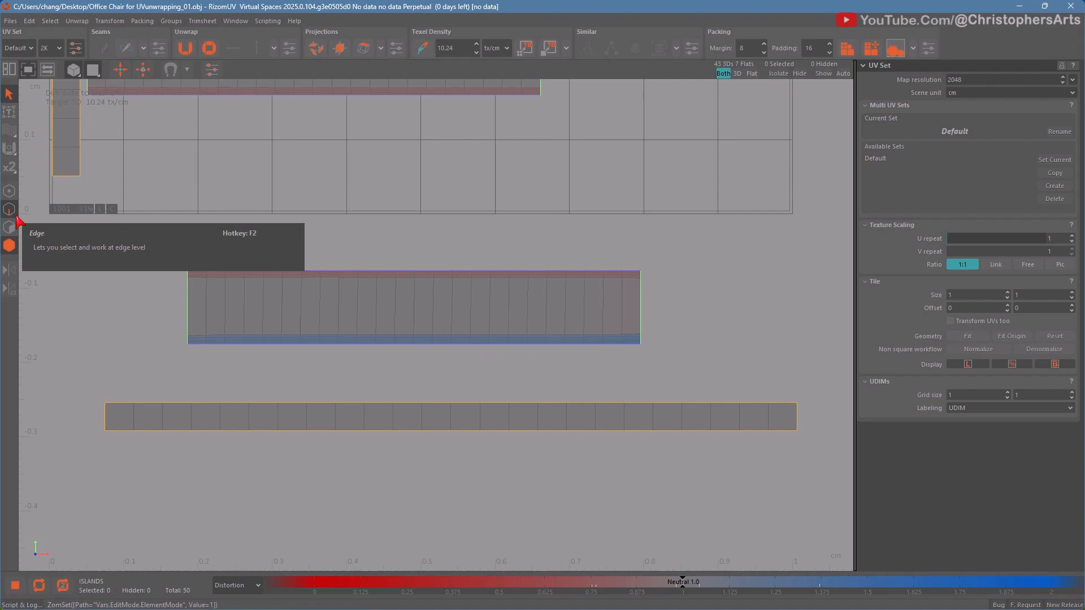
pyautogui.doubleClick(279, 402)
pyautogui.scroll(-3, 281, 395)
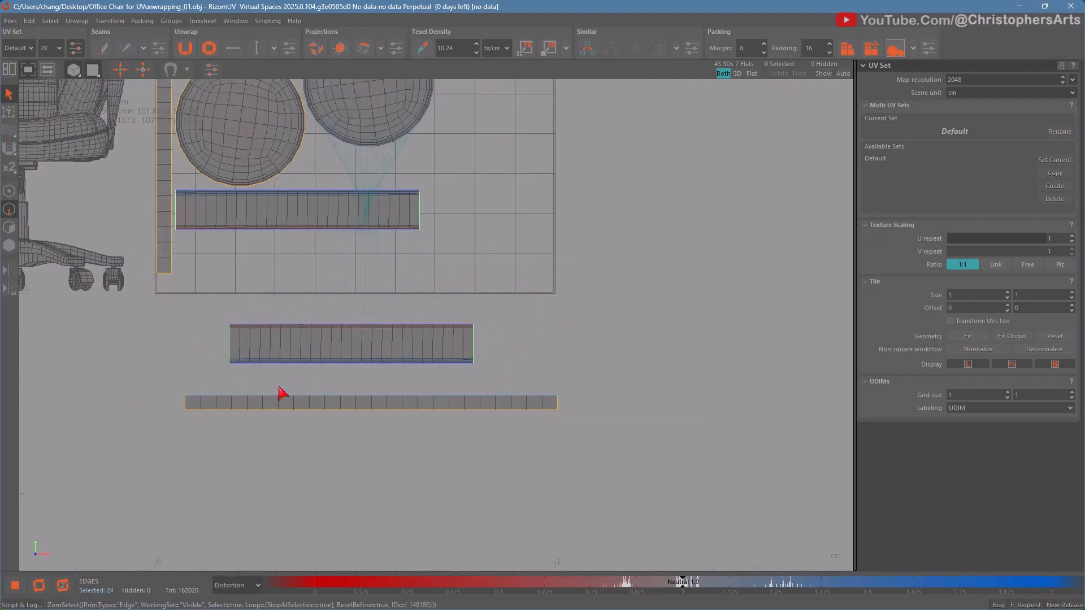
pyautogui.scroll(5, 280, 394)
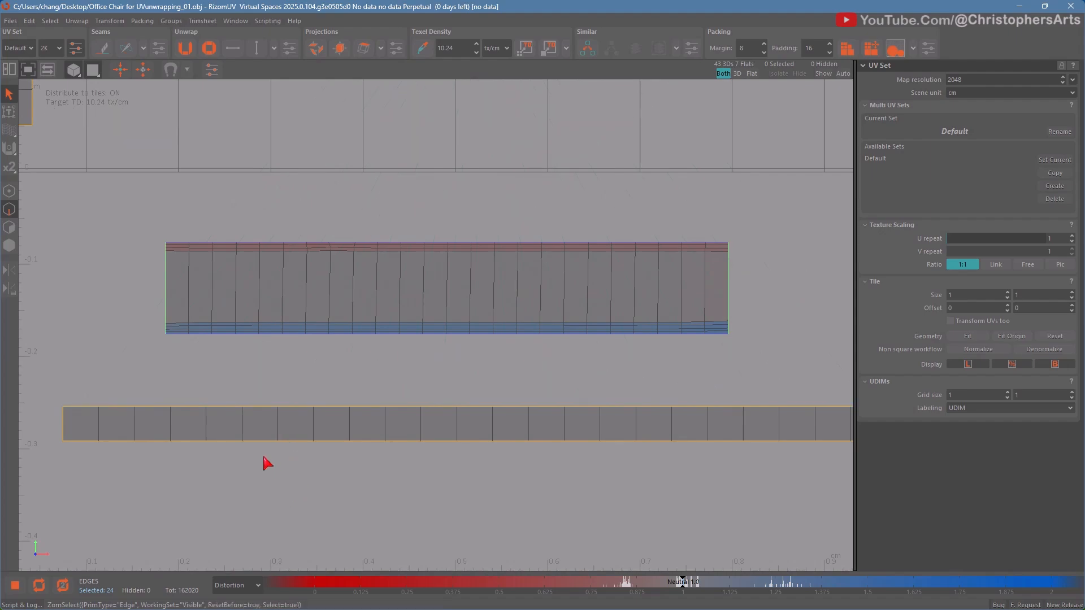
pyautogui.doubleClick(260, 440)
pyautogui.scroll(-2, 261, 446)
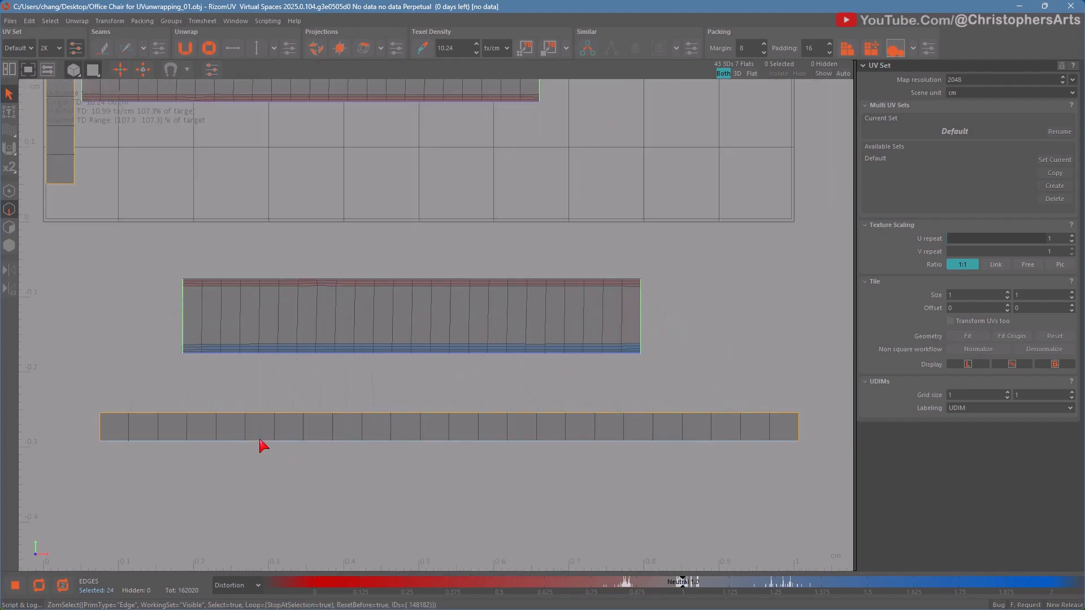
pyautogui.click(262, 475)
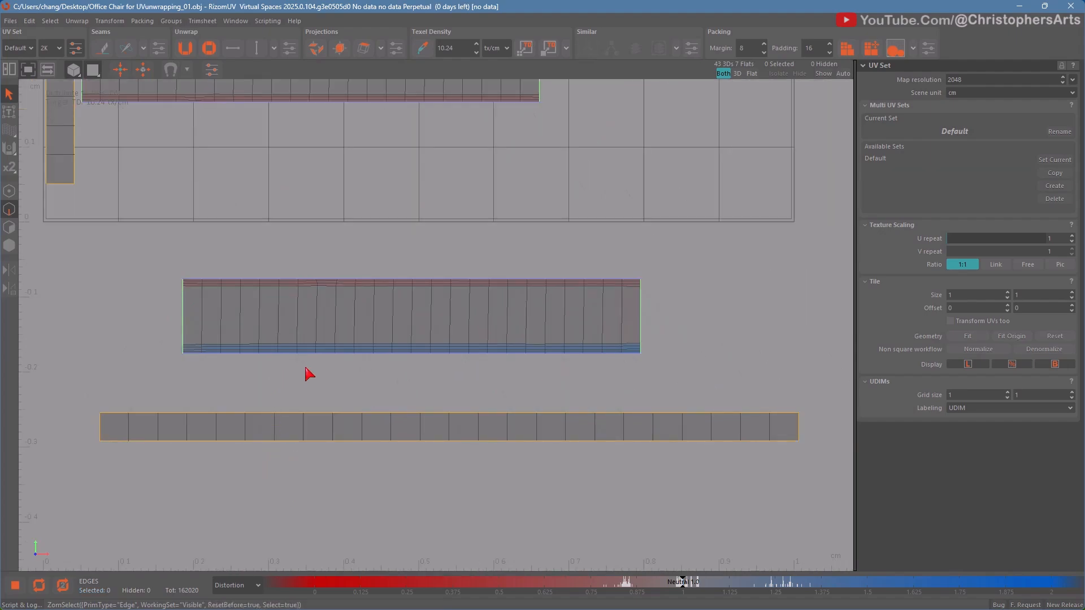
# Step: Return to Island selection, move the wide strip below the long thin strip and shift the thin strip closer to the tile
pyautogui.press('F4')
pyautogui.click(354, 338)
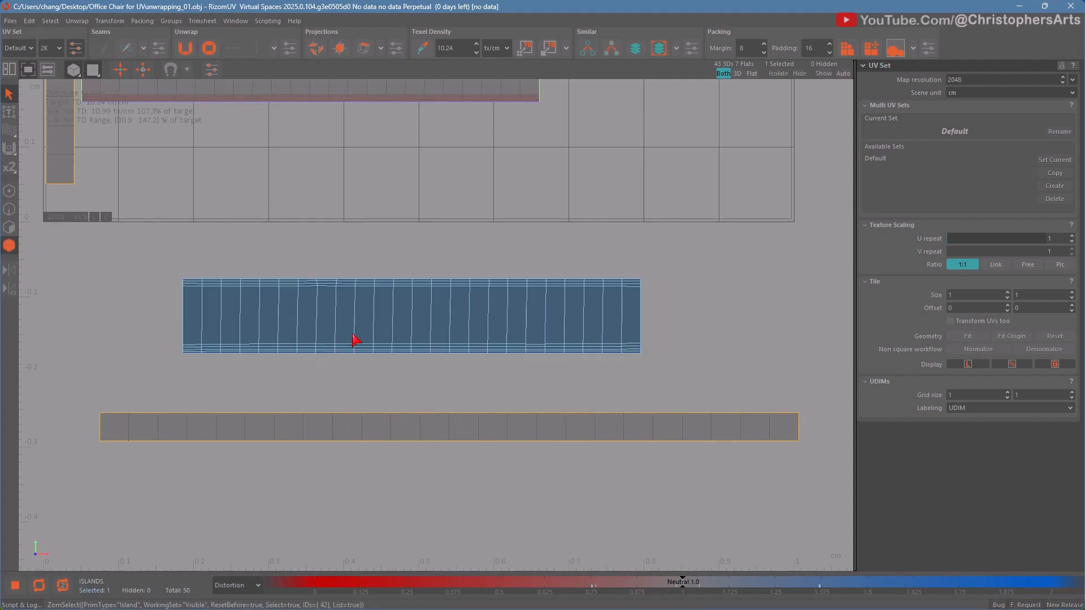
pyautogui.moveTo(397, 320); pyautogui.dragTo(405, 521)
pyautogui.click(369, 421)
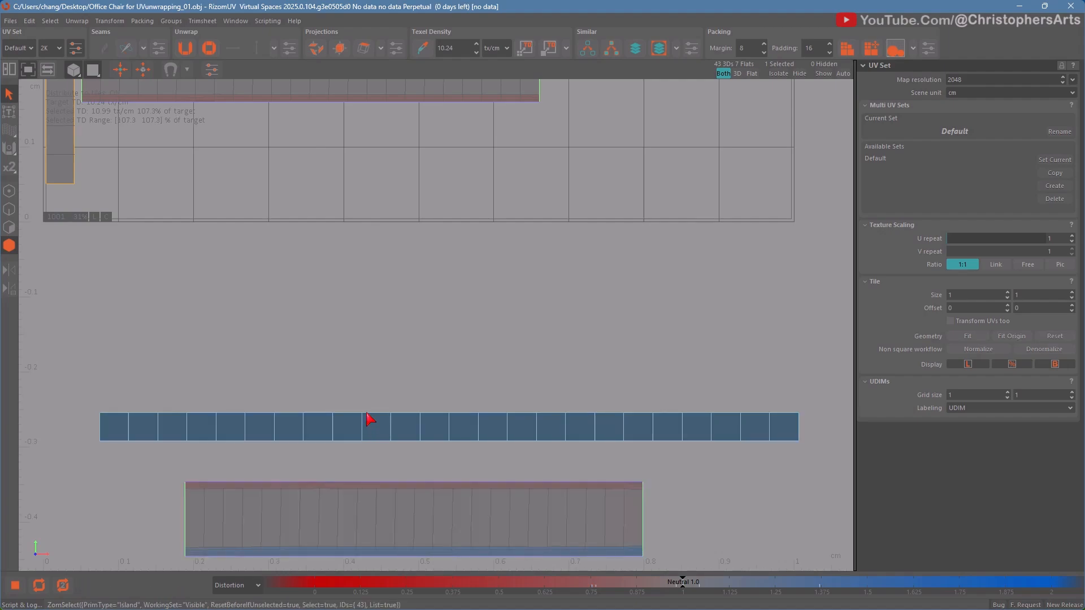
pyautogui.moveTo(368, 418); pyautogui.dragTo(361, 347)
pyautogui.click(358, 389)
pyautogui.keyDown('alt'); pyautogui.moveTo(354, 428); pyautogui.dragTo(353, 350, button='middle'); pyautogui.keyUp('alt')
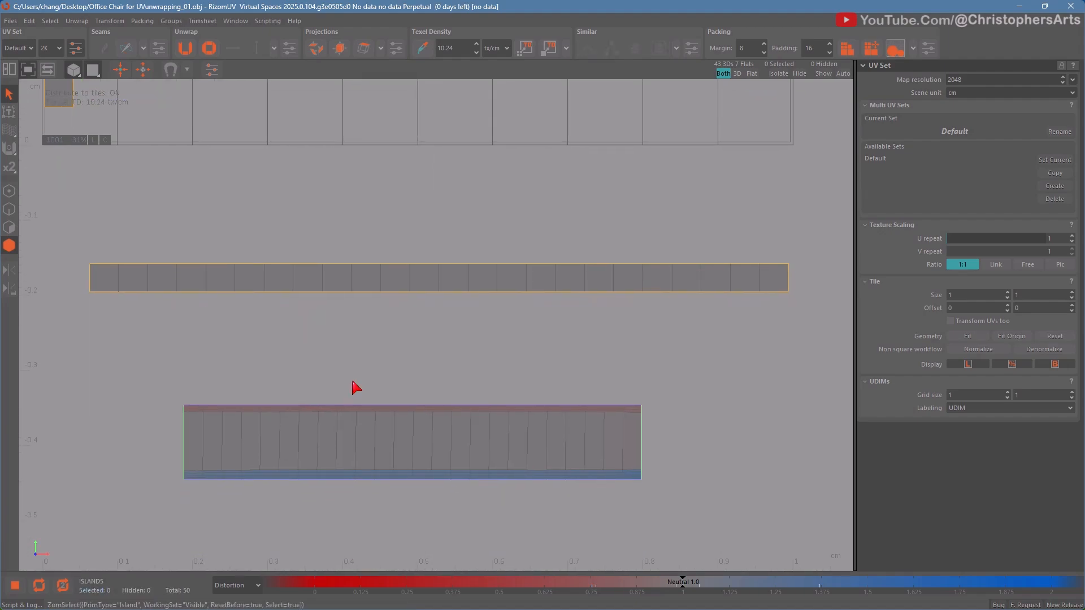
# Step: Switch to Edge selection, examine the wide strip's upper edge loop and its matching seam by selecting it, and clear the selection
pyautogui.press('F2')
pyautogui.doubleClick(348, 405)
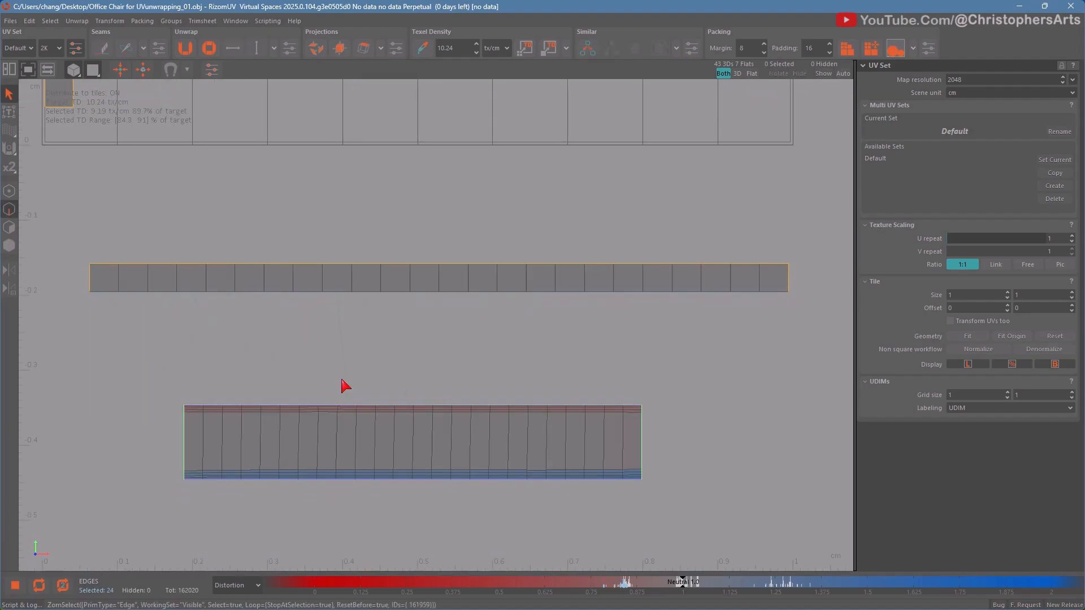
pyautogui.click(232, 411)
pyautogui.click(786, 399)
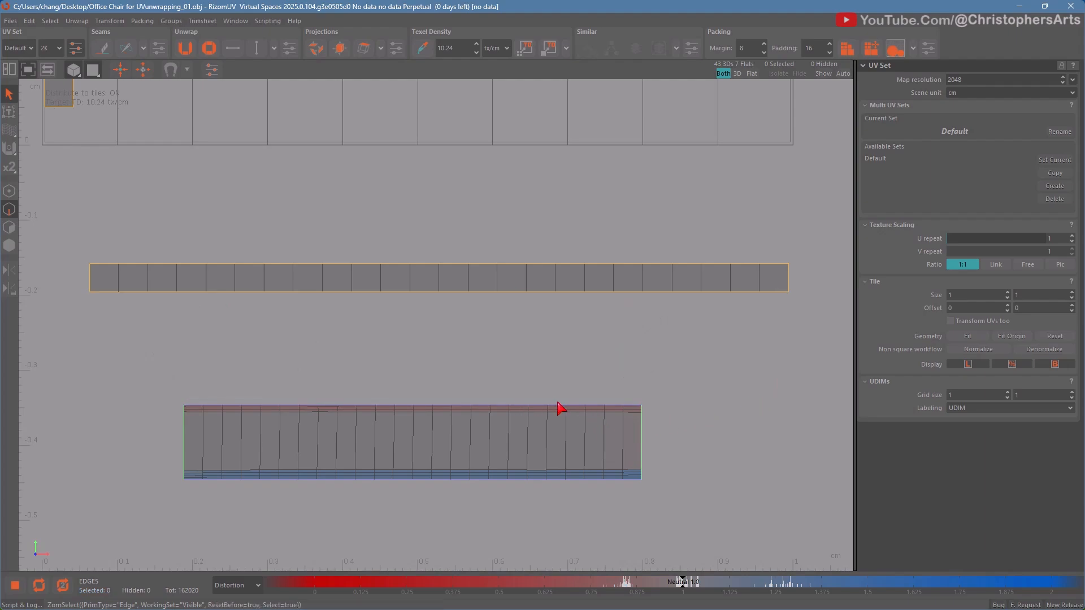
# Step: Try welding the wide strip's upper edge loop to the long thin strip, then undo the weld and clear the selection
pyautogui.doubleClick(463, 409)
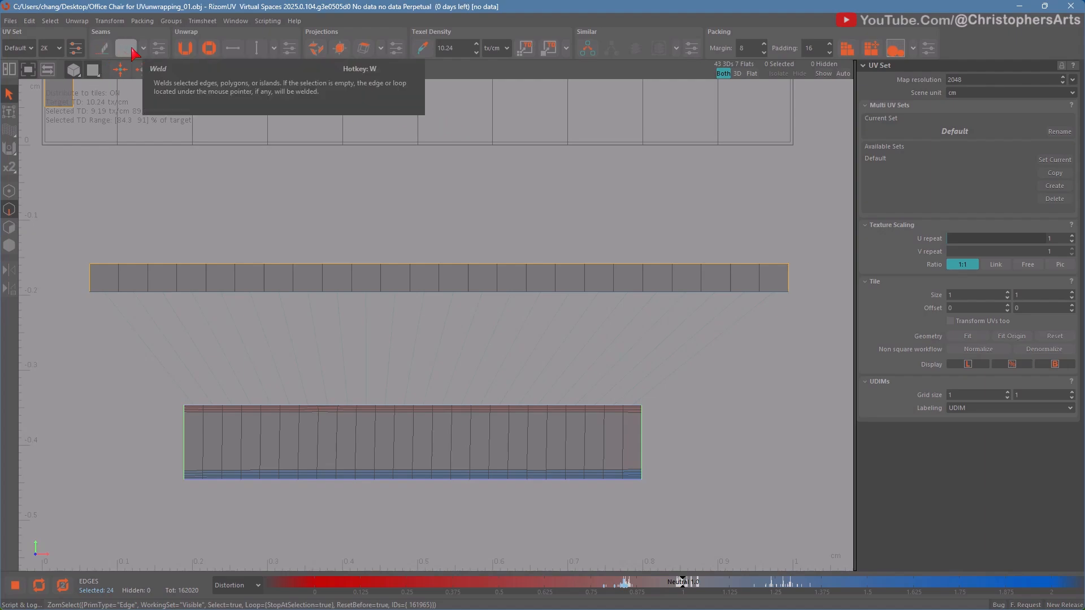
pyautogui.press('w')
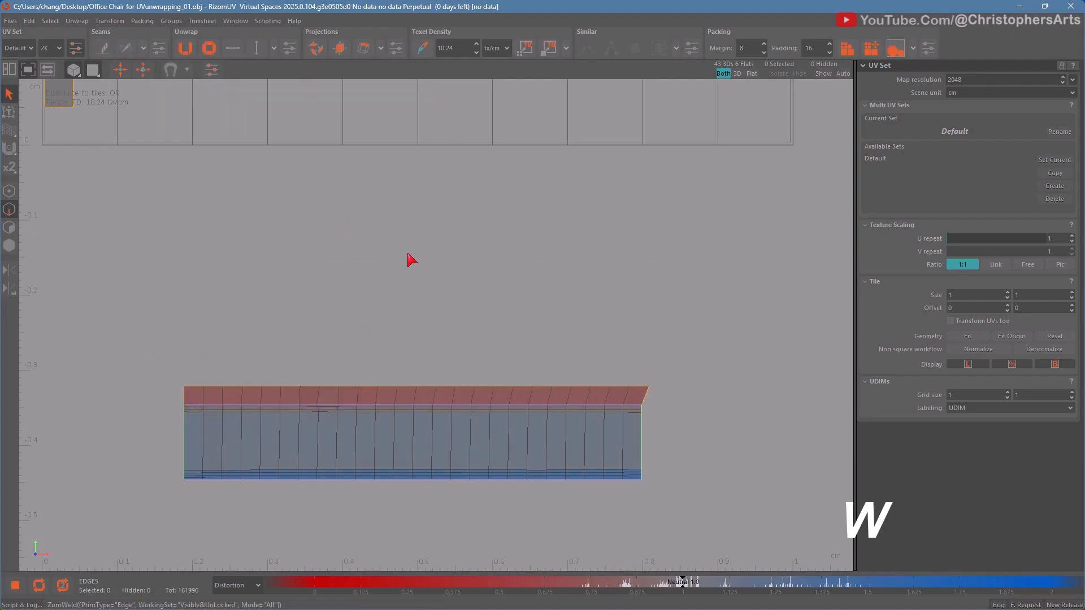
pyautogui.click(408, 254)
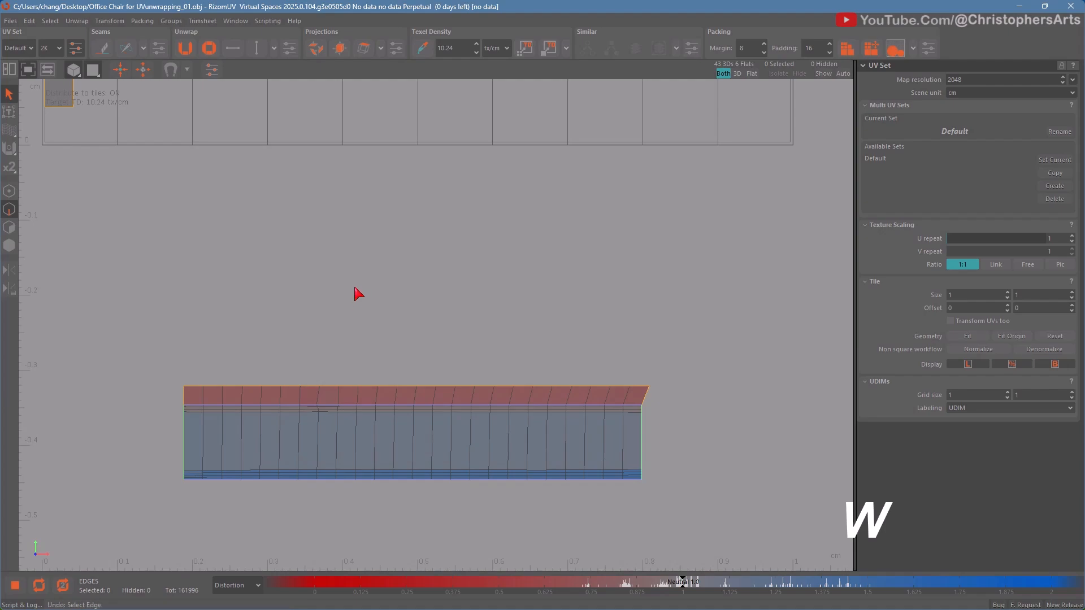
pyautogui.hotkey('ctrl', 'z')
pyautogui.click(205, 372)
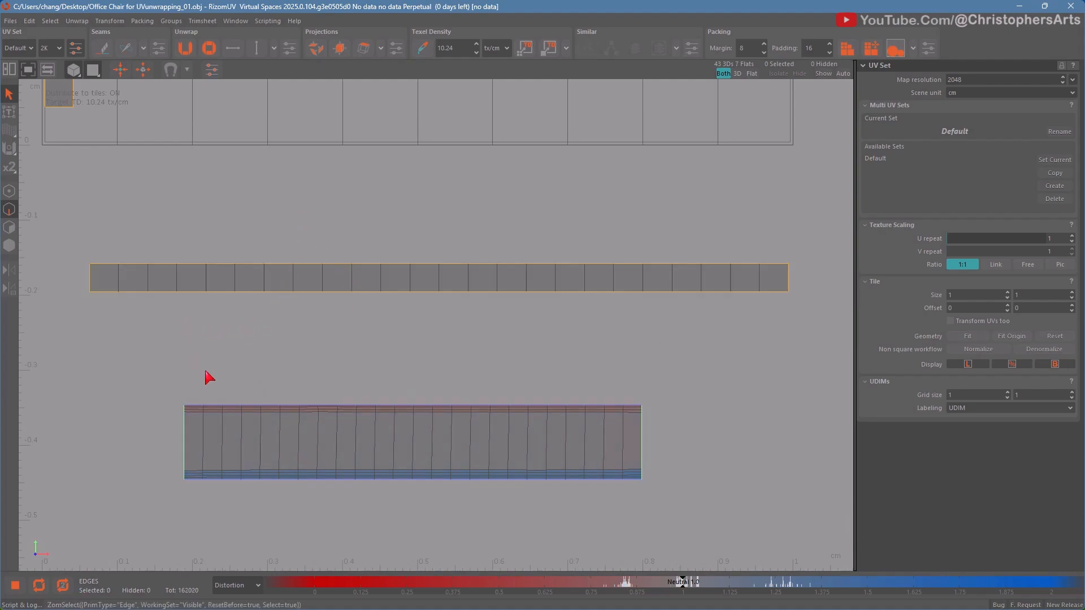
# Step: Try welding from the long thin strip's lower edge loop to the wide strip, and undo the weld
pyautogui.doubleClick(164, 293)
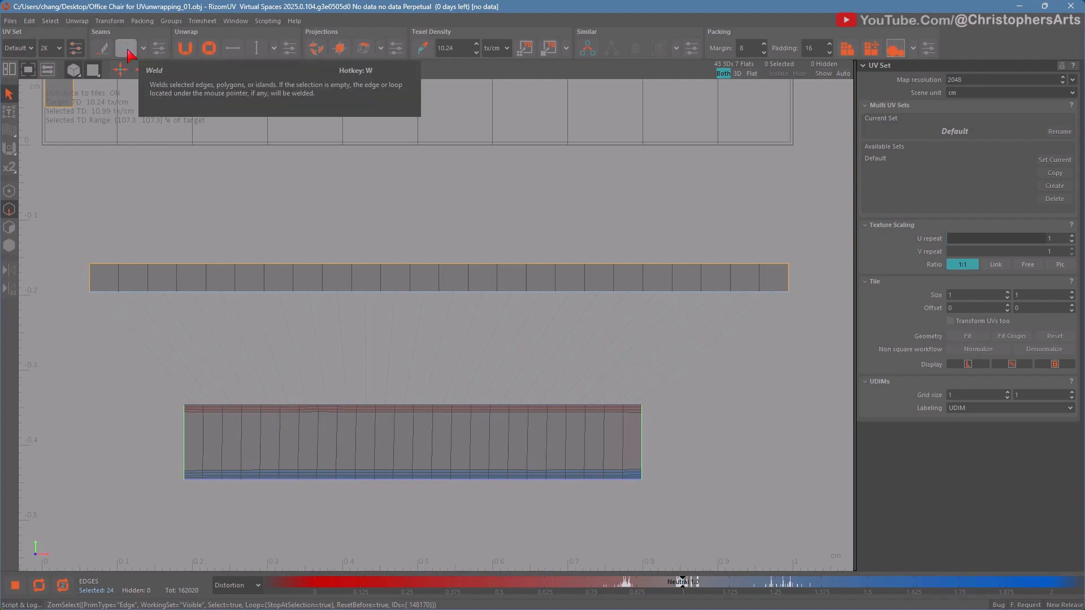
pyautogui.press('w')
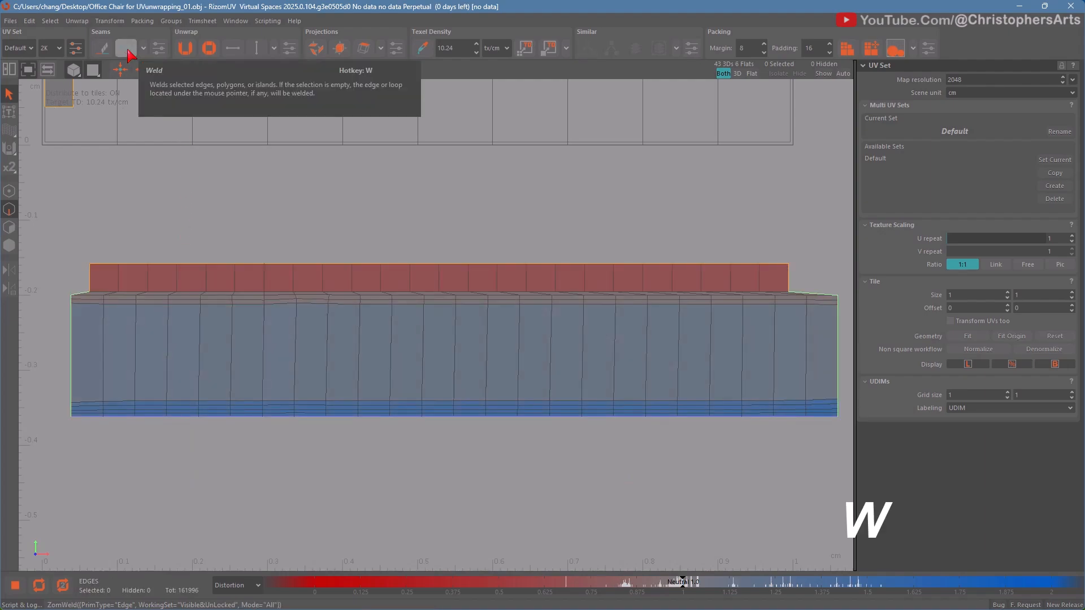
pyautogui.hotkey('ctrl', 'z')
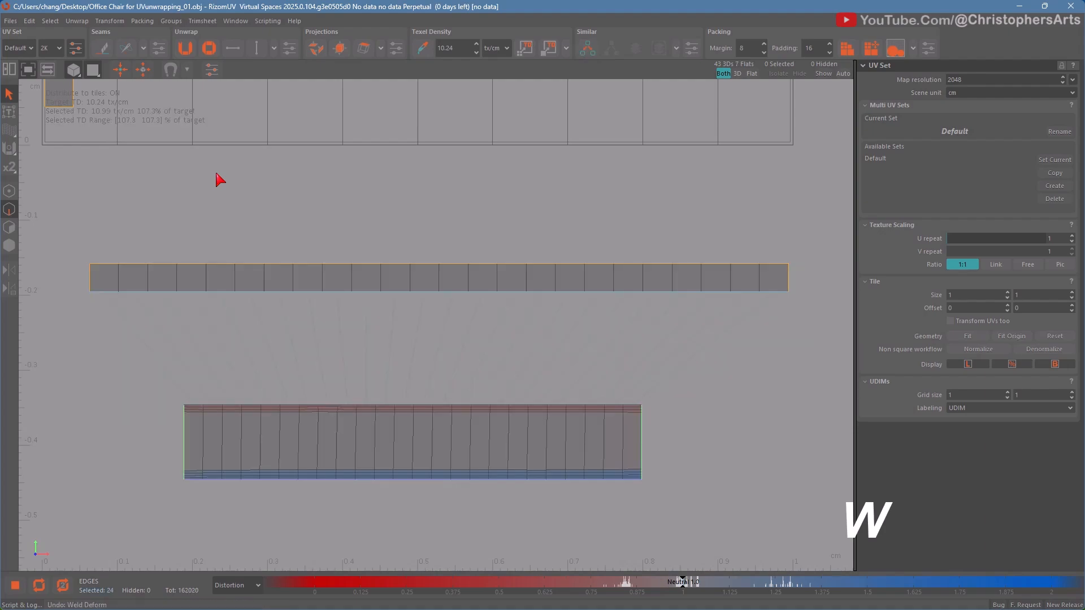
# Step: Weld the wide strip's upper edge loop so the long thin strip attaches to the wide strip
pyautogui.click(286, 405)
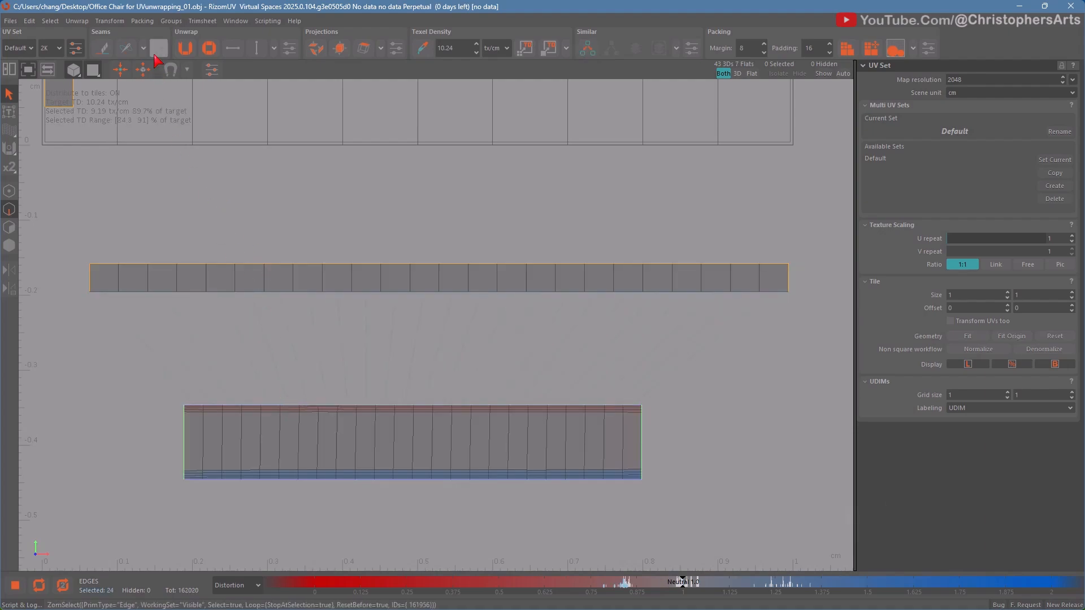
pyautogui.click(126, 47)
pyautogui.moveTo(283, 350); pyautogui.dragTo(280, 276, button='middle')
pyautogui.scroll(1, 280, 276)
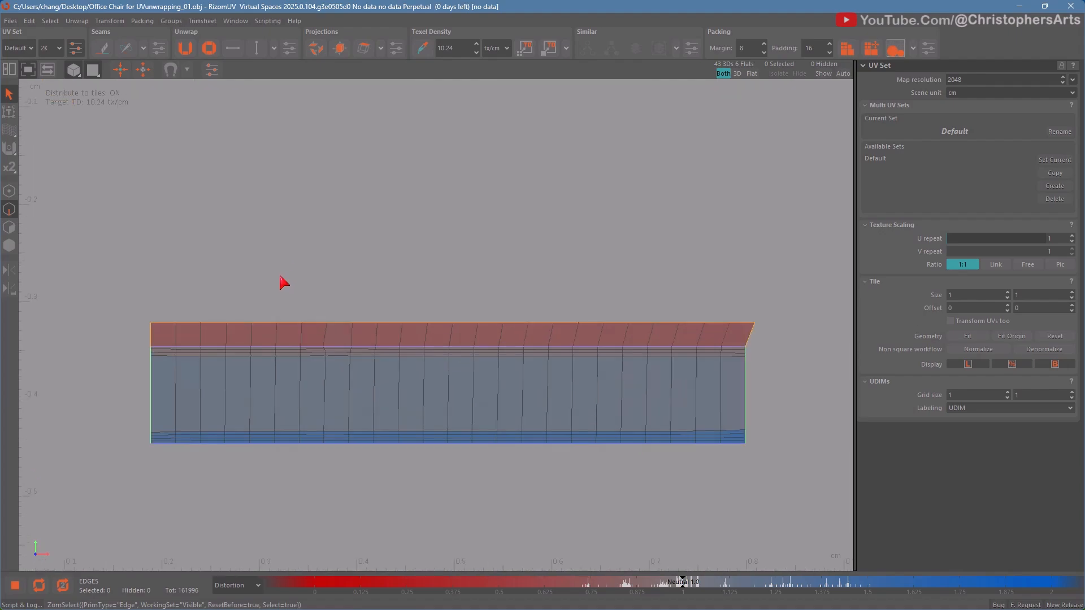
pyautogui.scroll(-1, 280, 277)
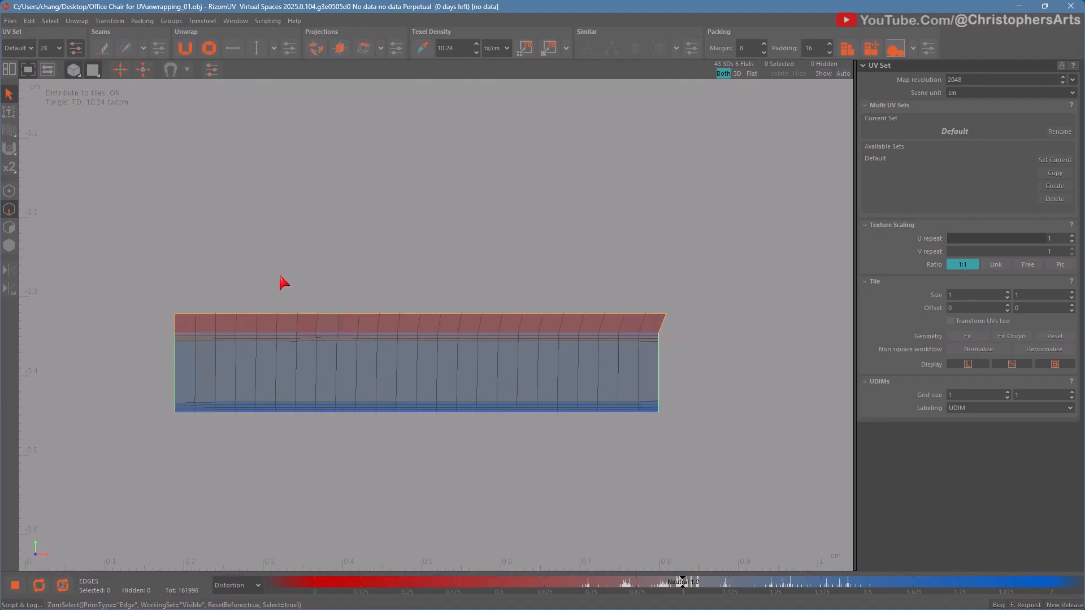
# Step: In Island selection, unfold the welded strip island, pack it into the tile beside the other wheel islands, and clear the selection
pyautogui.click(9, 245)
pyautogui.click(302, 363)
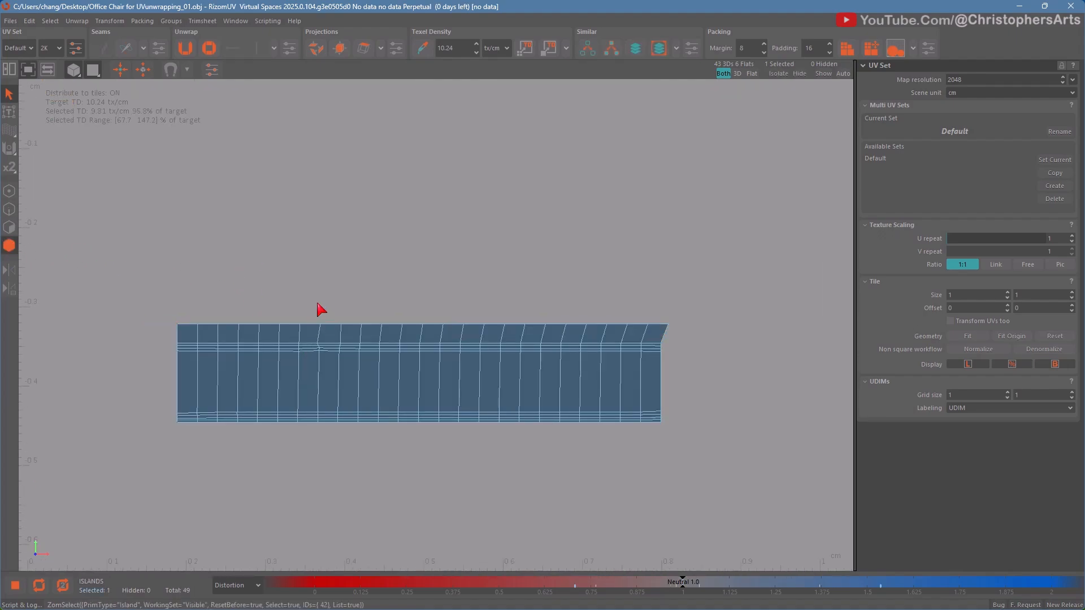
pyautogui.hotkey('ctrl', 'u')
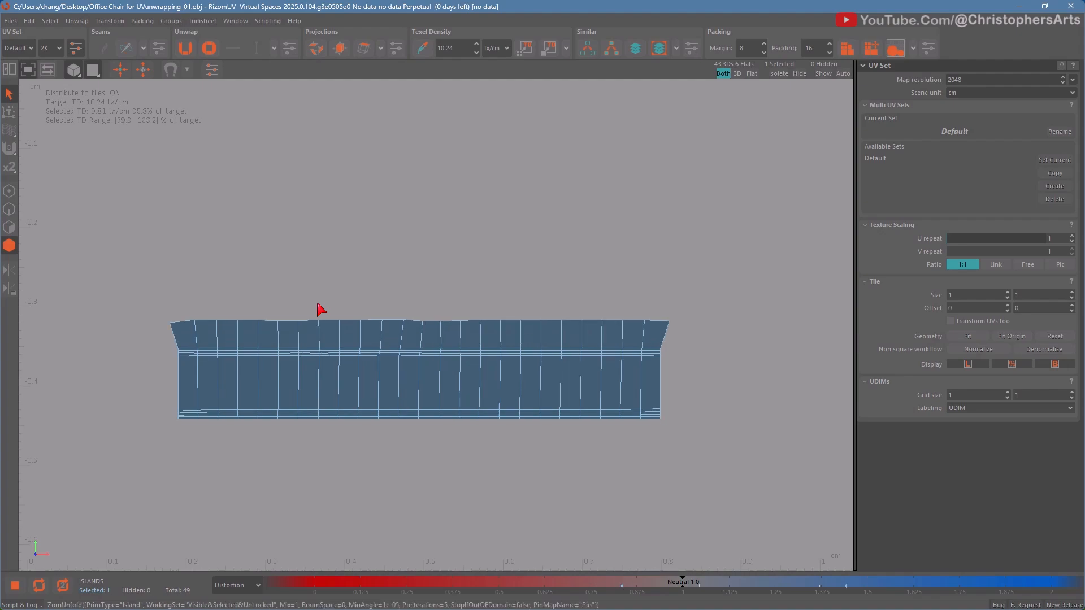
pyautogui.hotkey('ctrl', 'p')
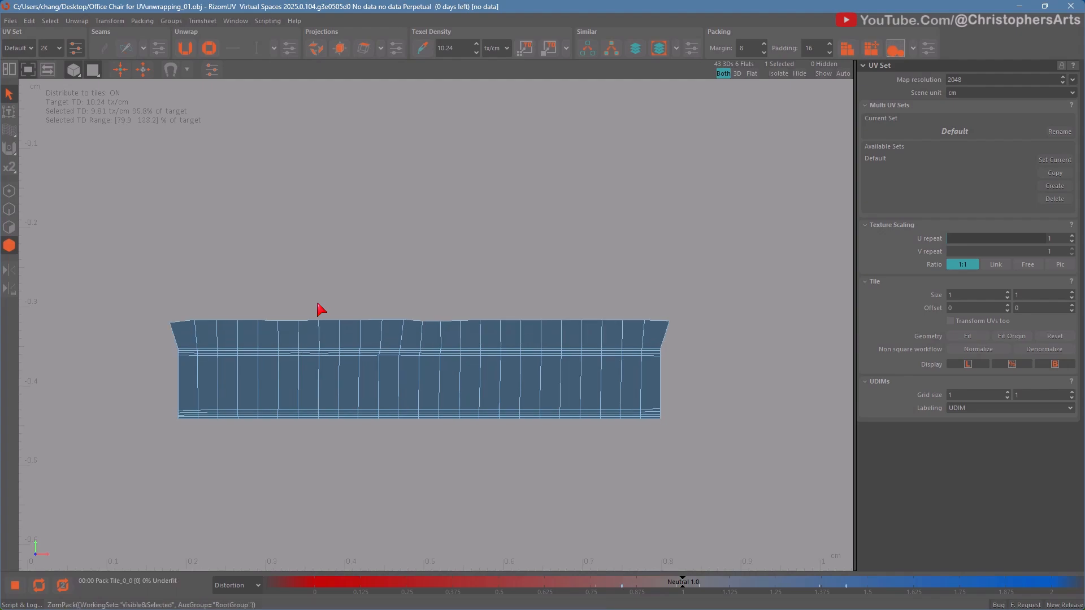
pyautogui.moveTo(321, 212); pyautogui.dragTo(331, 405, button='middle')
pyautogui.scroll(5, 347, 266)
pyautogui.moveTo(347, 244); pyautogui.dragTo(362, 236, button='middle')
pyautogui.click(364, 238)
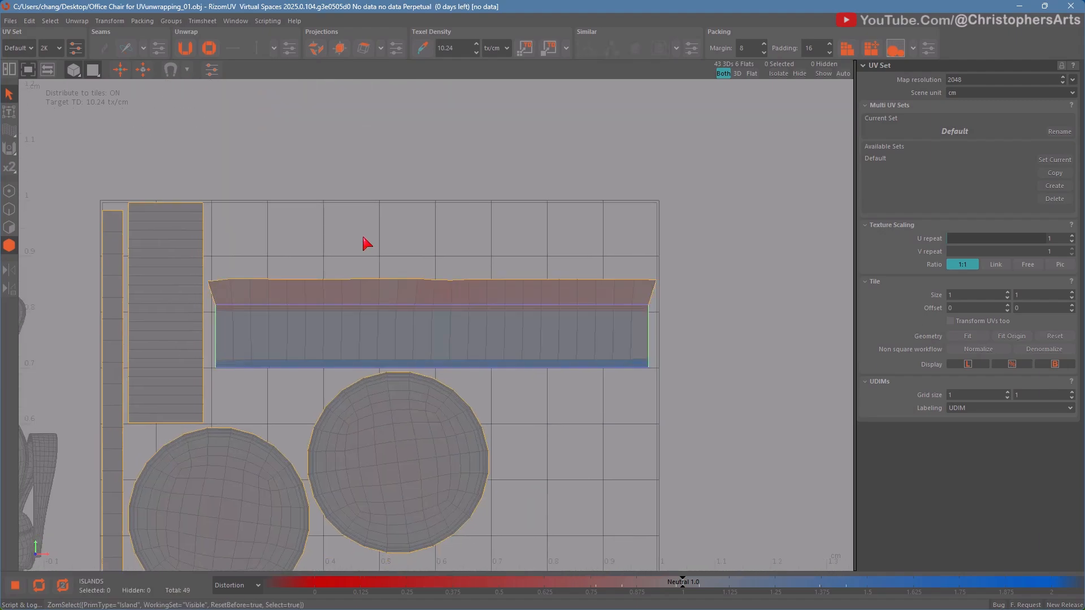
# Step: In Edge selection, constrain the welded strip's upper edge loop horizontally and its two slanted end edges vertically, and clear the selection
pyautogui.press('F2')
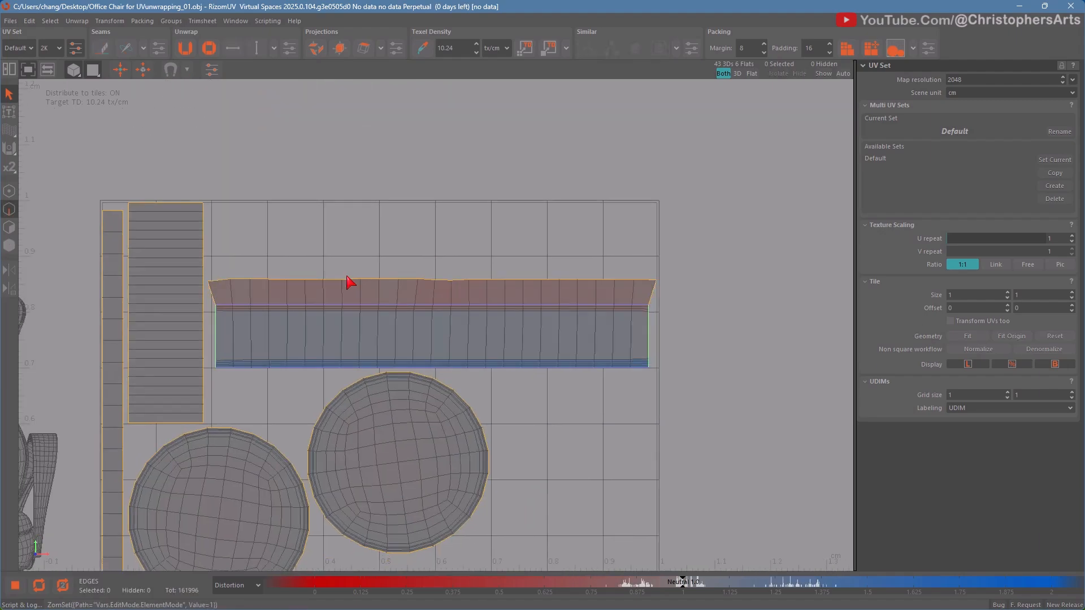
pyautogui.doubleClick(352, 284)
pyautogui.click(236, 50)
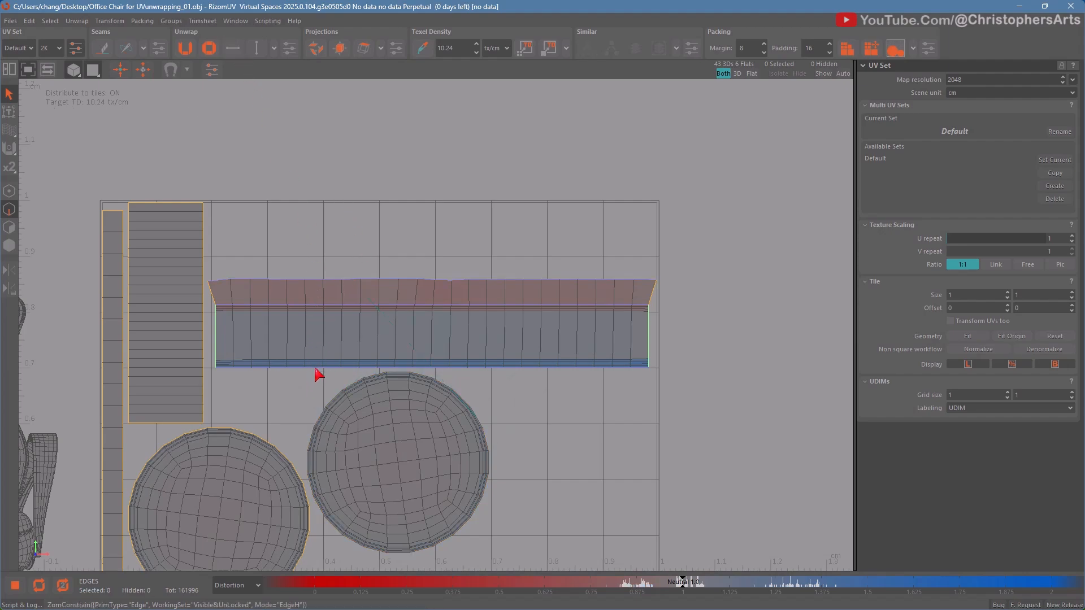
pyautogui.click(215, 300)
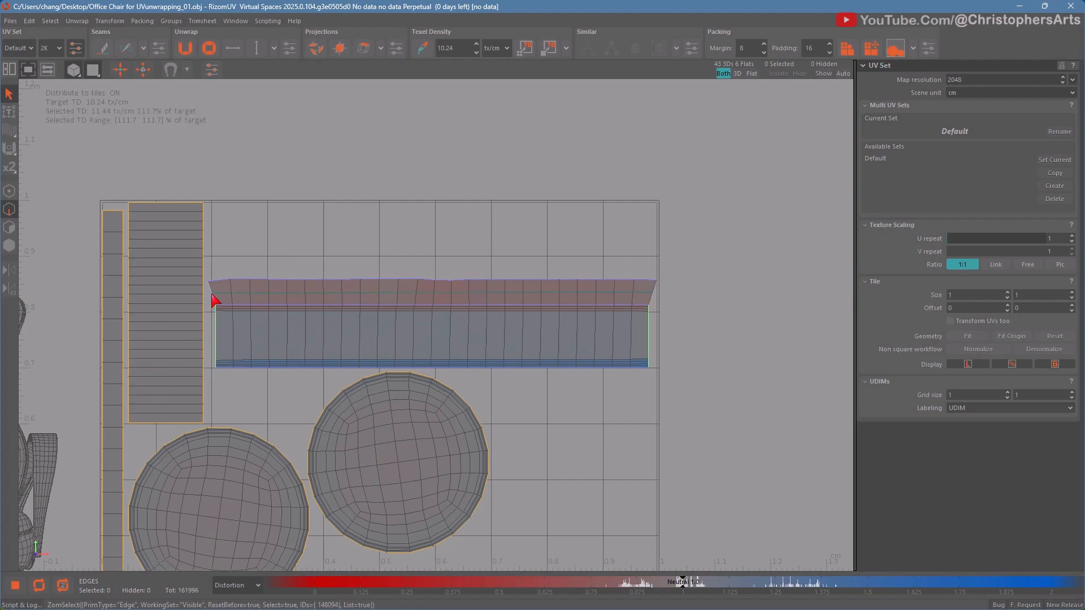
pyautogui.click(255, 48)
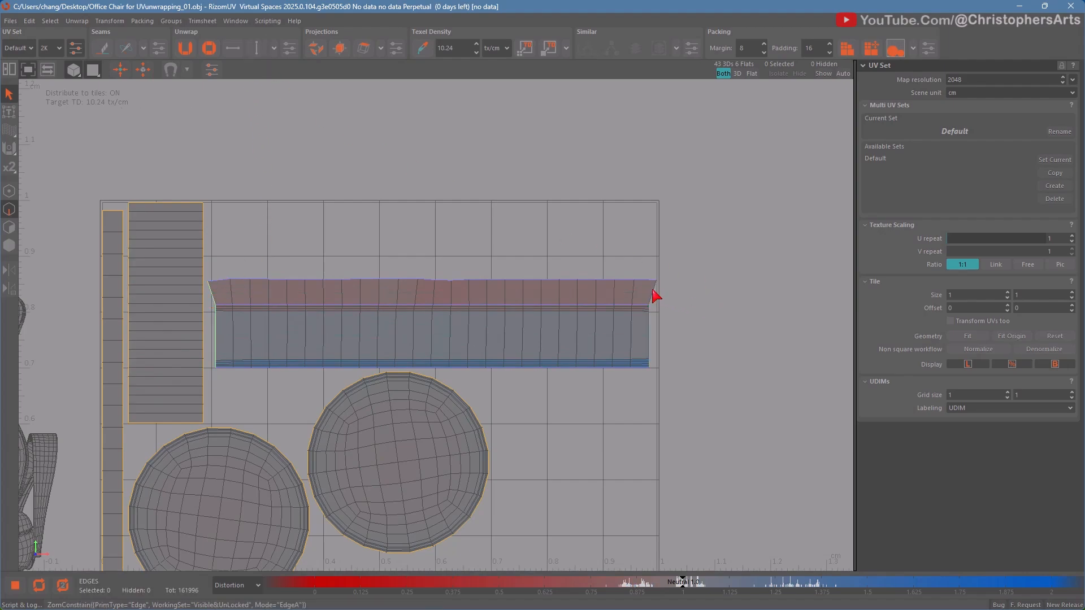
pyautogui.click(652, 290)
pyautogui.click(259, 52)
pyautogui.click(313, 158)
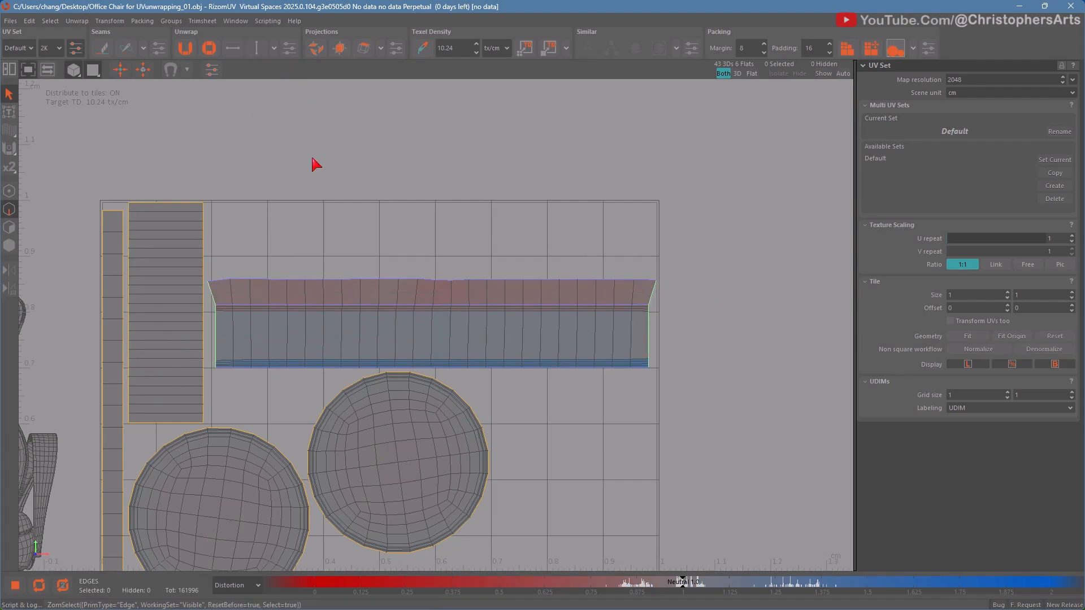
# Step: Return to Island selection, unfold the welded strip so it follows its edge constraints, and clear the selection
pyautogui.press('F4')
pyautogui.click(322, 304)
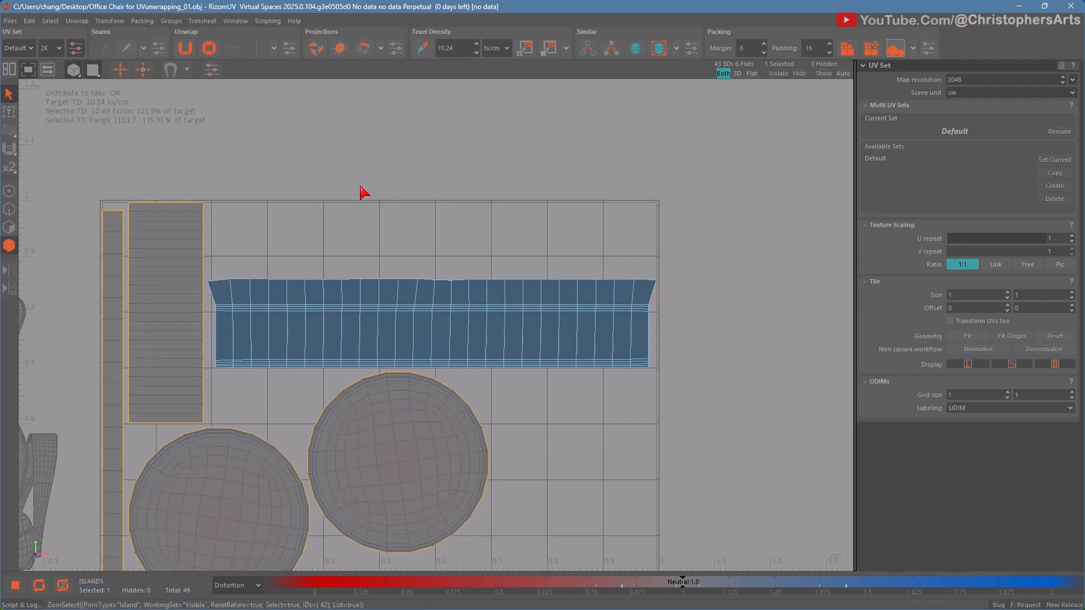
pyautogui.press('u')
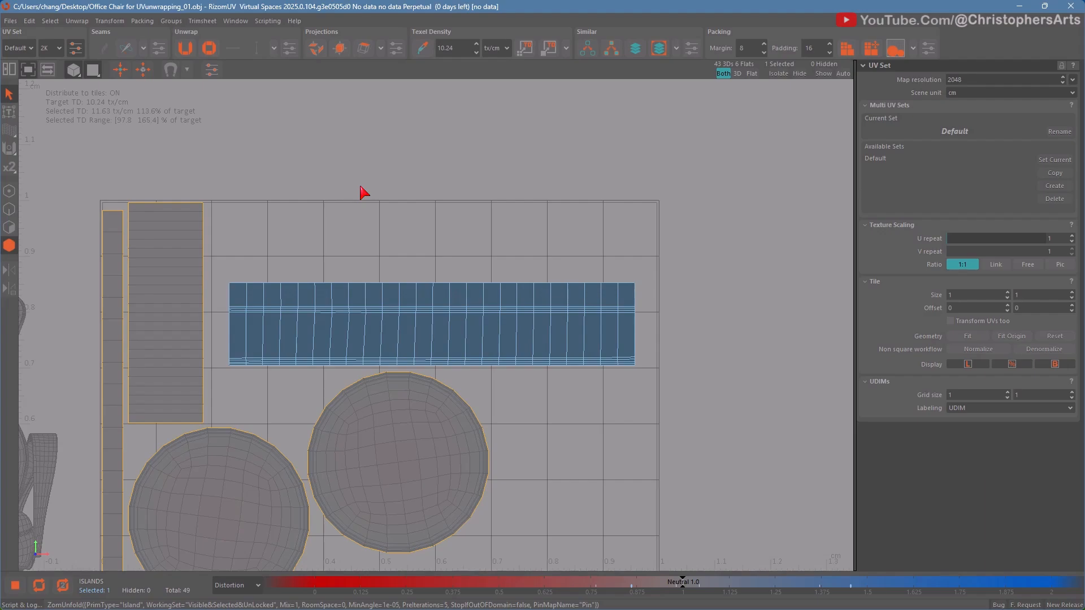
pyautogui.click(383, 230)
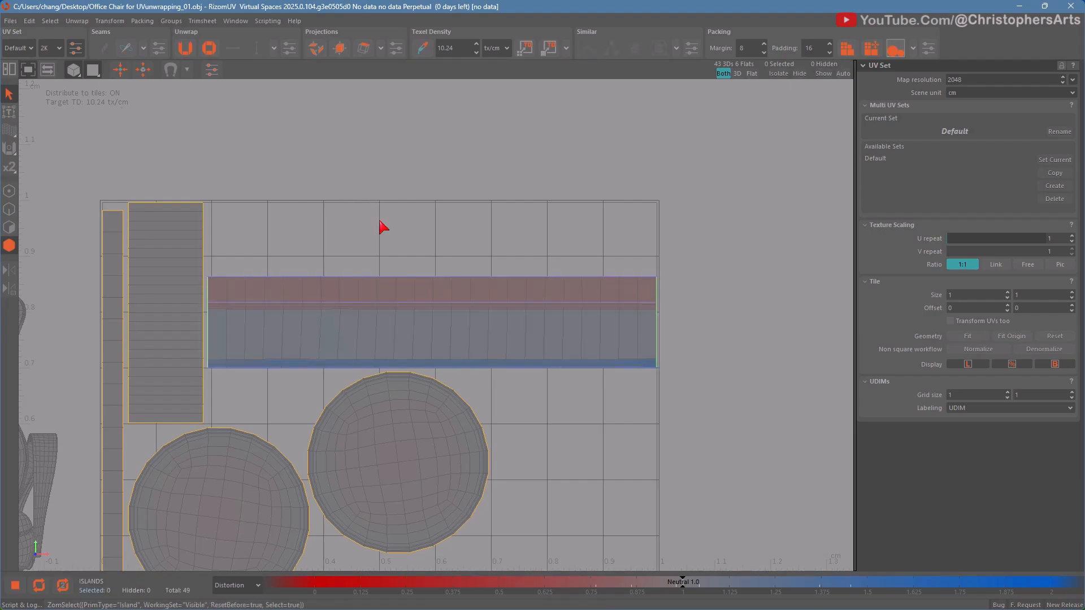
# Step: Select all the caster wheel islands in the tile, repack them, and clear the selection
pyautogui.moveTo(410, 330); pyautogui.dragTo(437, 250, button='middle')
pyautogui.scroll(4, 419, 292)
pyautogui.scroll(-7, 419, 292)
pyautogui.moveTo(242, 140); pyautogui.dragTo(601, 469)
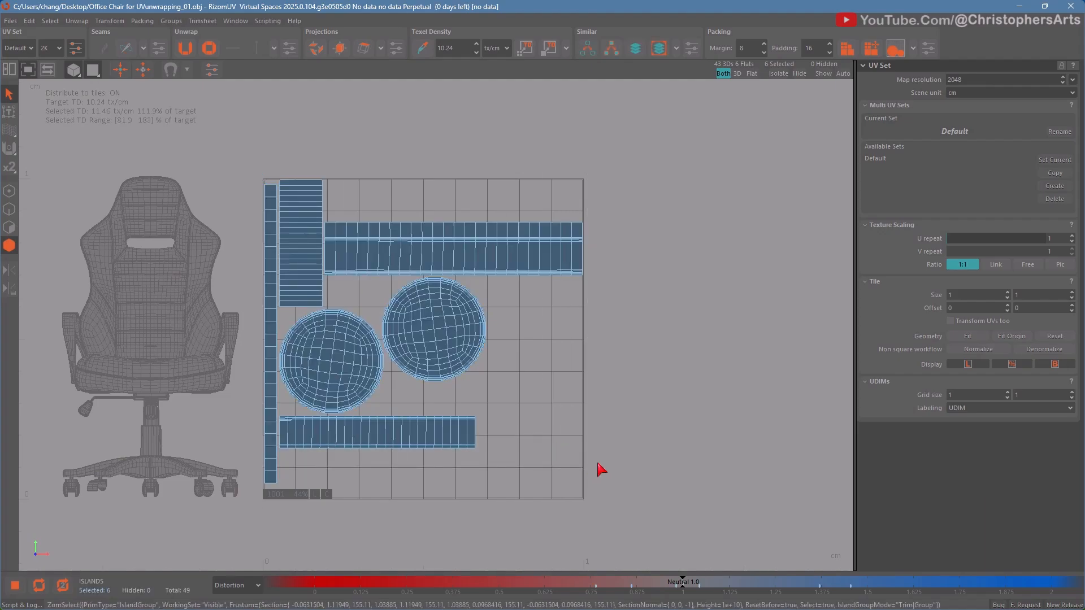
pyautogui.press('p')
pyautogui.click(626, 434)
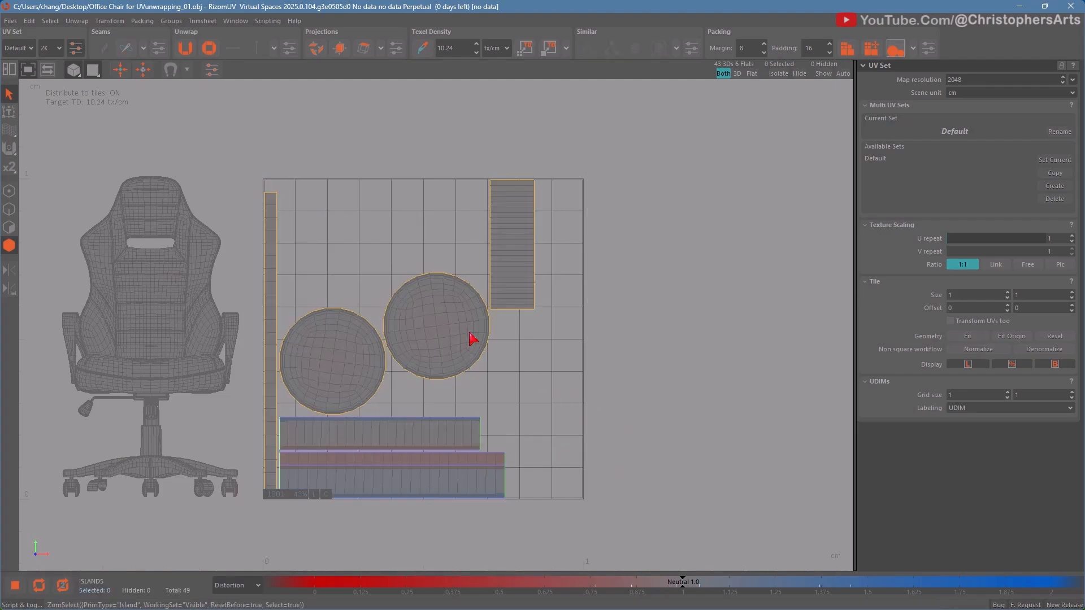
# Step: Show the 3D and UV viewports side by side and frame the whole chair in the 3D view with nothing selected
pyautogui.press('space')
pyautogui.click(301, 449)
pyautogui.press('a')
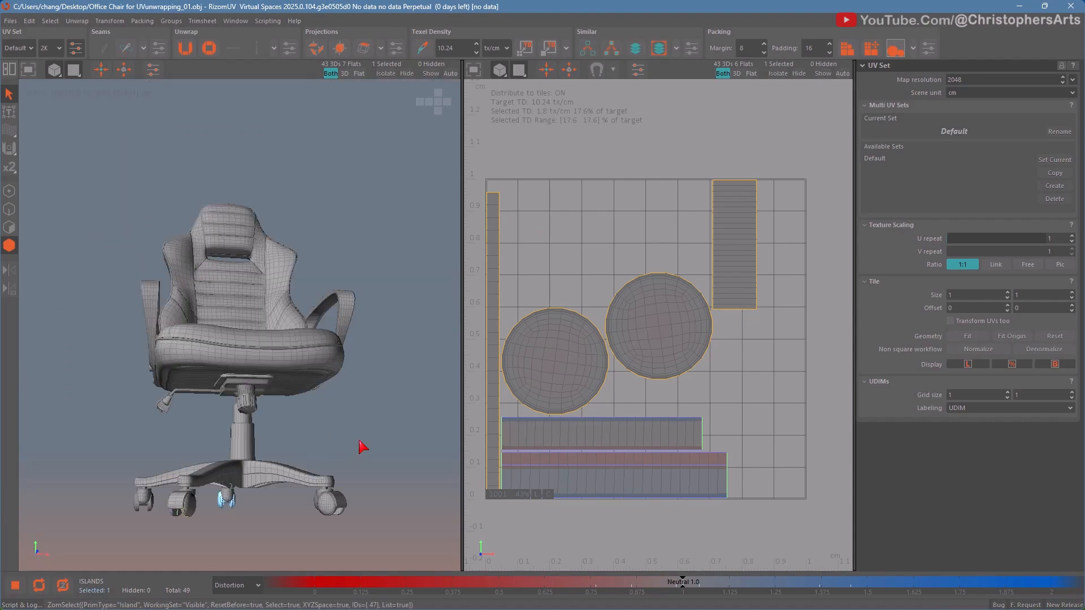
pyautogui.click(363, 412)
pyautogui.press('f')
pyautogui.keyDown('alt'); pyautogui.moveTo(334, 370); pyautogui.dragTo(319, 411); pyautogui.keyUp('alt')
# Step: Frame the UV tile, place the upright strip island in the tile's lower right area, and leave nothing selected
pyautogui.click(565, 255)
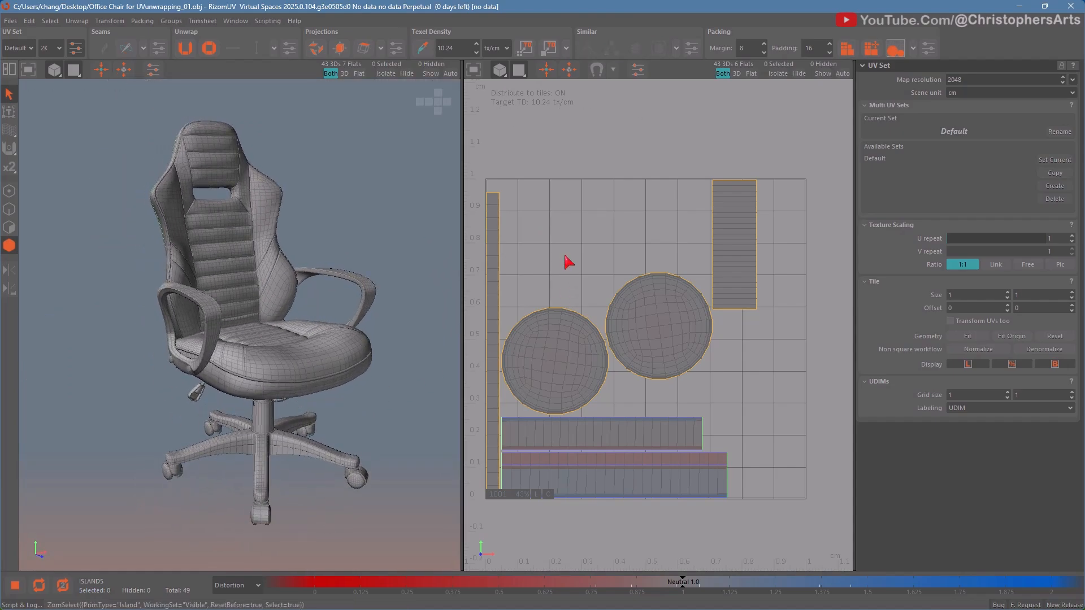
pyautogui.press('f')
pyautogui.keyDown('alt'); pyautogui.moveTo(550, 308); pyautogui.dragTo(523, 310, button='middle'); pyautogui.keyUp('alt')
pyautogui.click(398, 385)
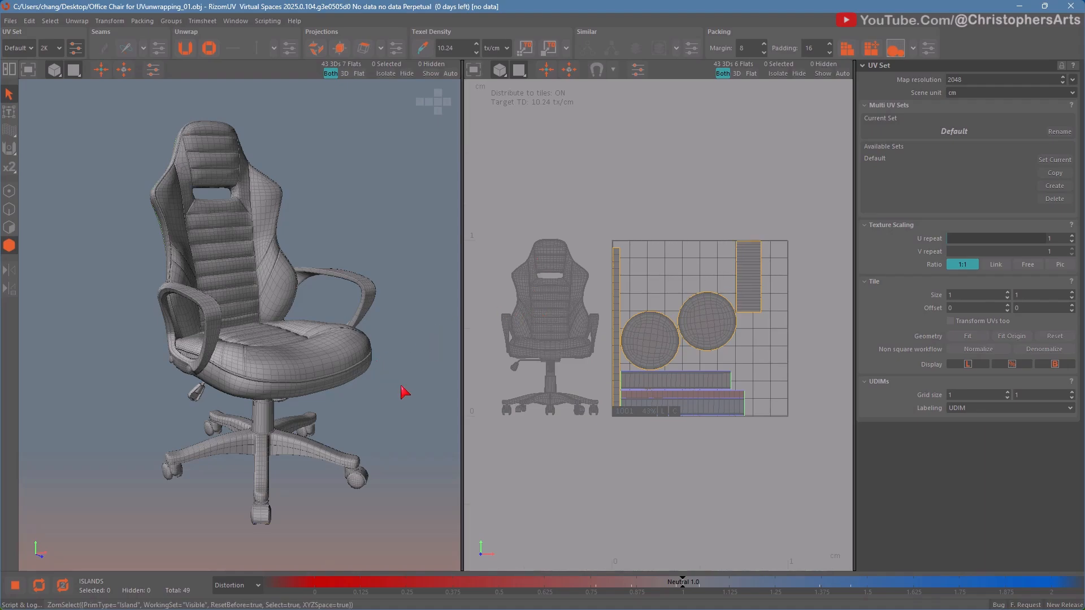
pyautogui.keyDown('alt'); pyautogui.moveTo(398, 388); pyautogui.dragTo(387, 347); pyautogui.keyUp('alt')
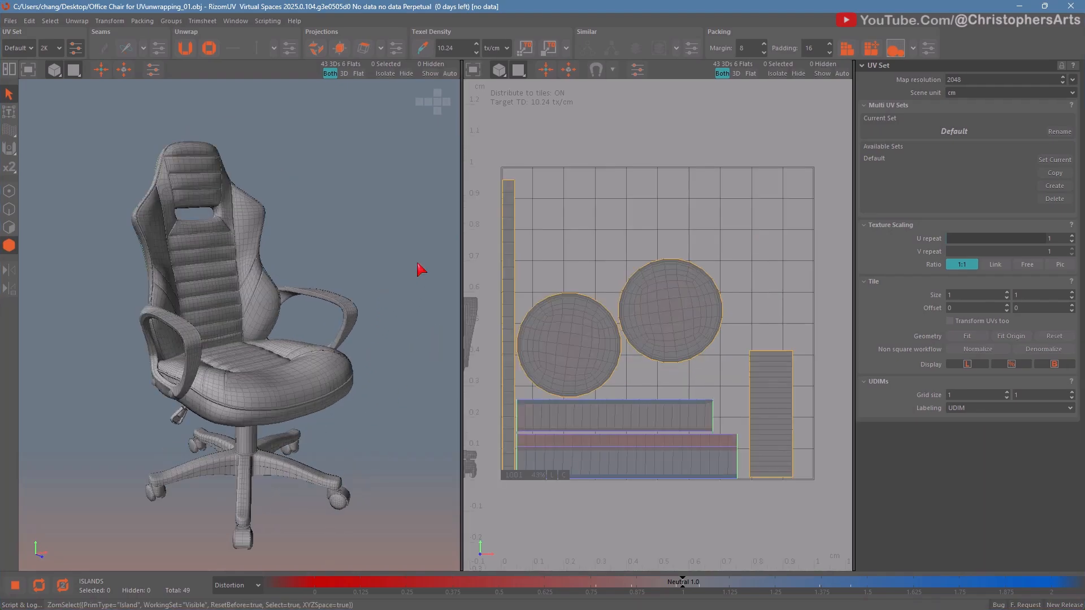
pyautogui.click(582, 118)
pyautogui.moveTo(582, 119); pyautogui.dragTo(667, 161)
pyautogui.click(404, 213)
pyautogui.click(10, 20)
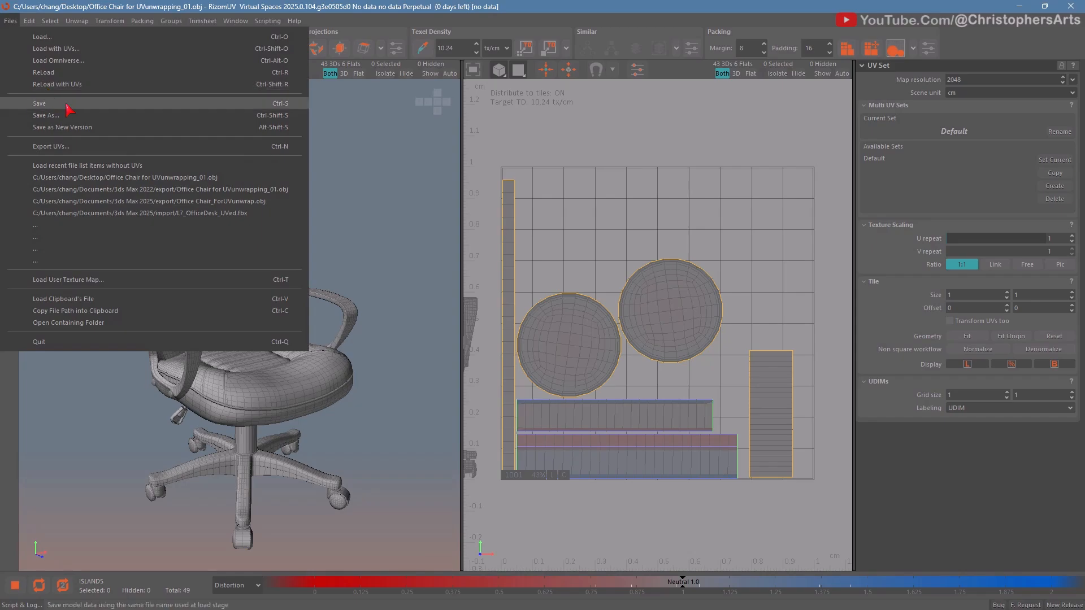
pyautogui.click(400, 255)
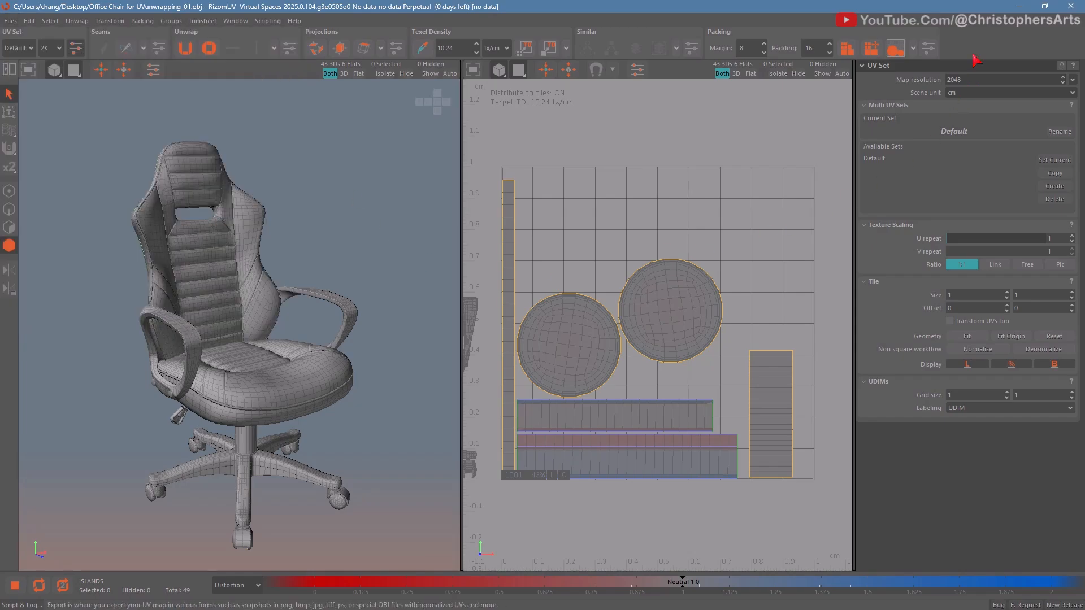
pyautogui.click(1022, 6)
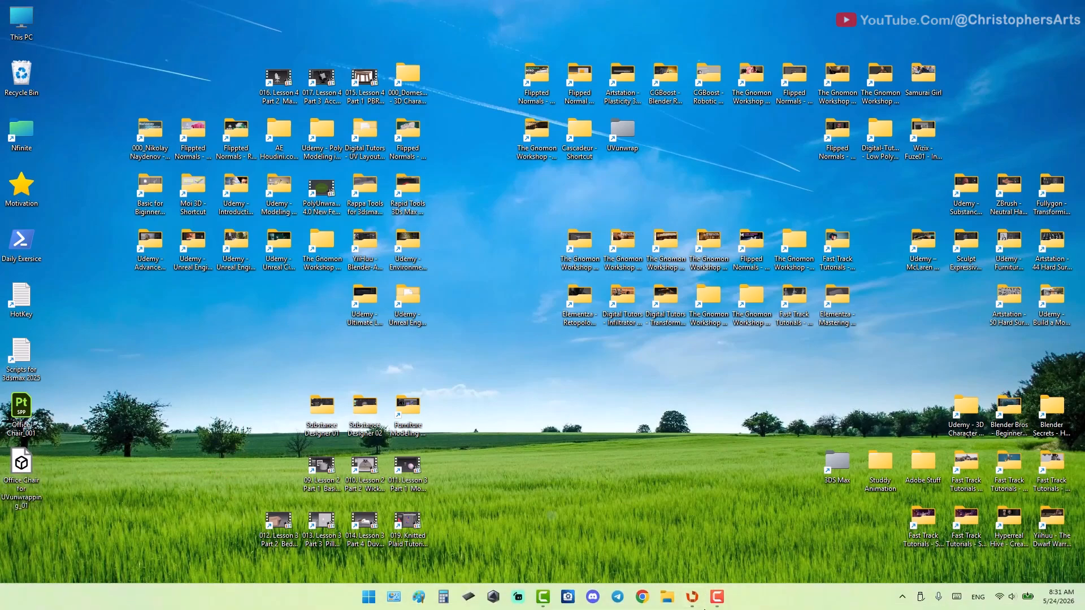
pyautogui.click(695, 599)
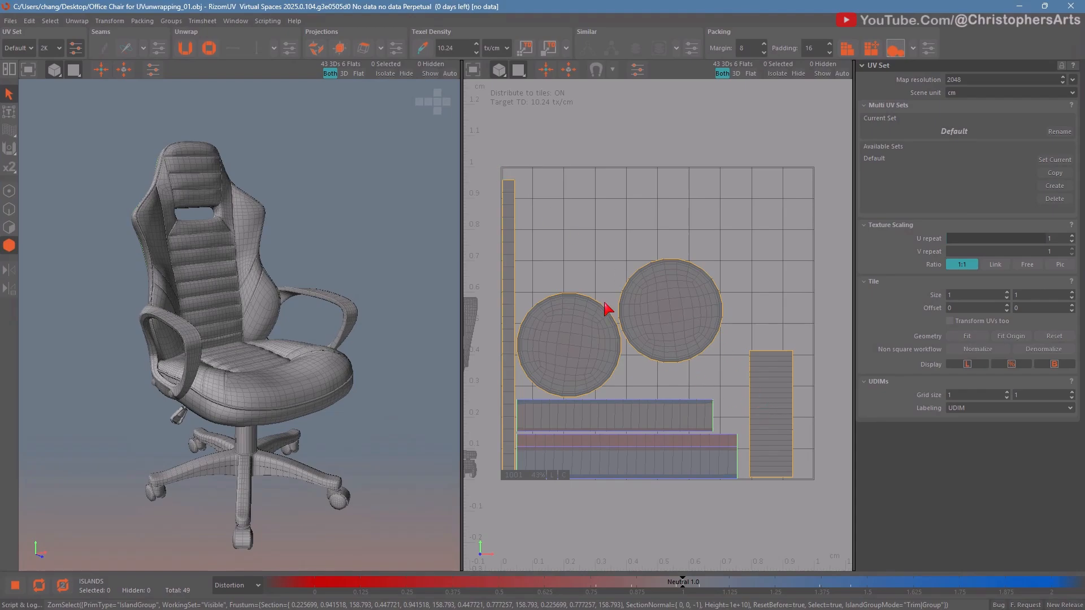
# Step: Save the unwrapped chair model to its existing OBJ file
pyautogui.click(11, 20)
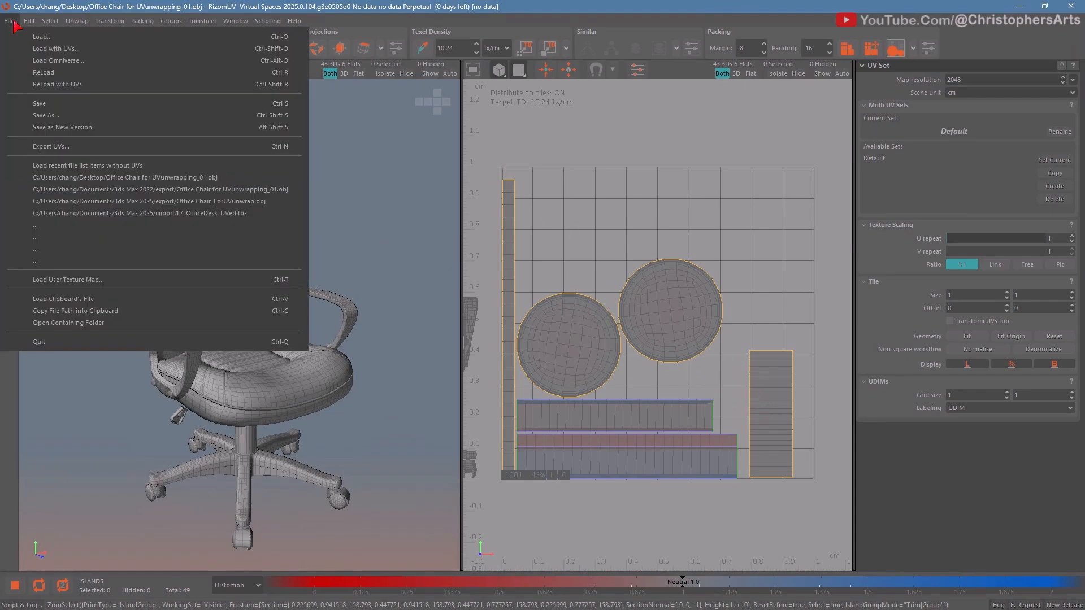
pyautogui.click(54, 105)
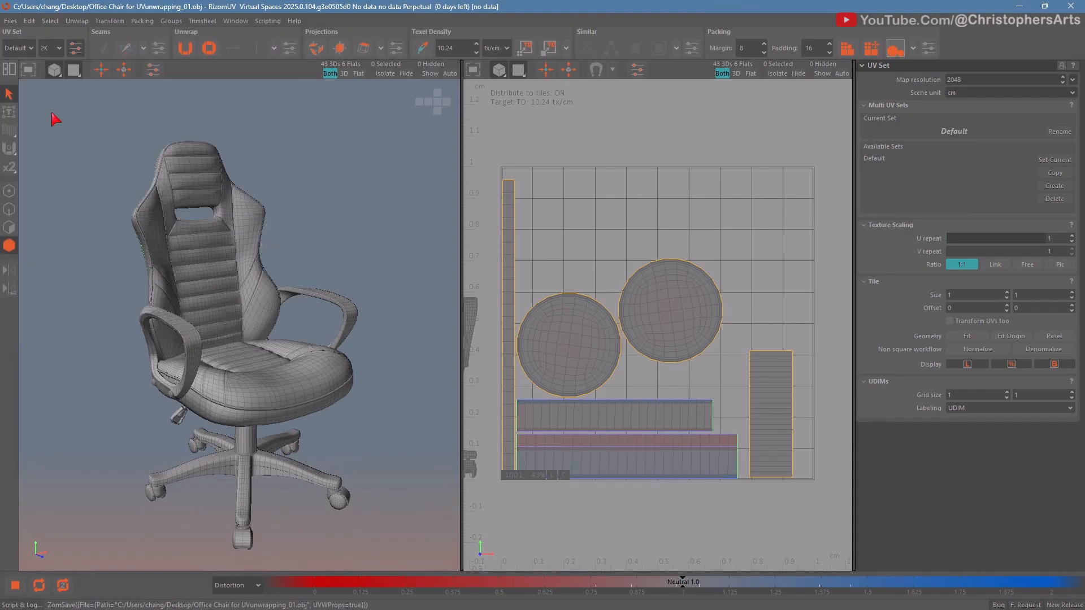
# Step: Load "Office Chair for UVunwrapping_01" from the Desktop with its UVs, without saving changes first
pyautogui.click(11, 22)
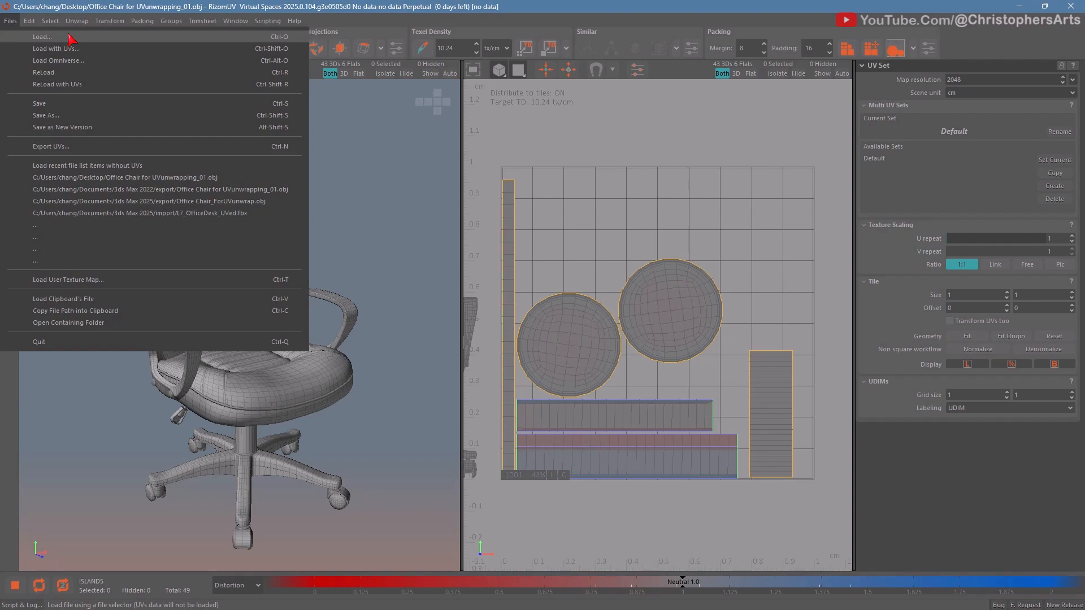
pyautogui.click(103, 49)
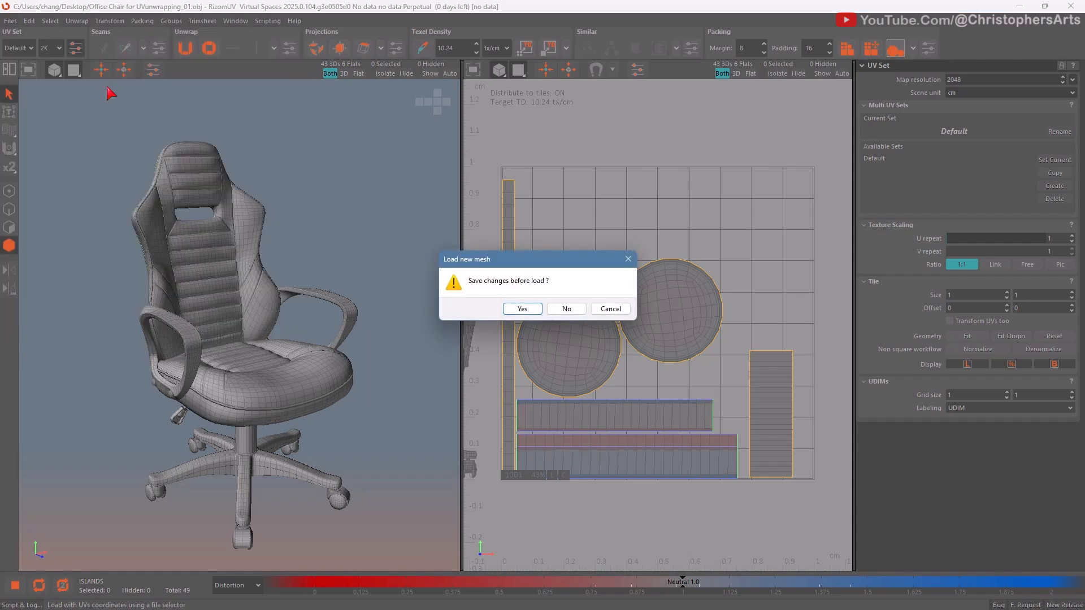
pyautogui.click(553, 310)
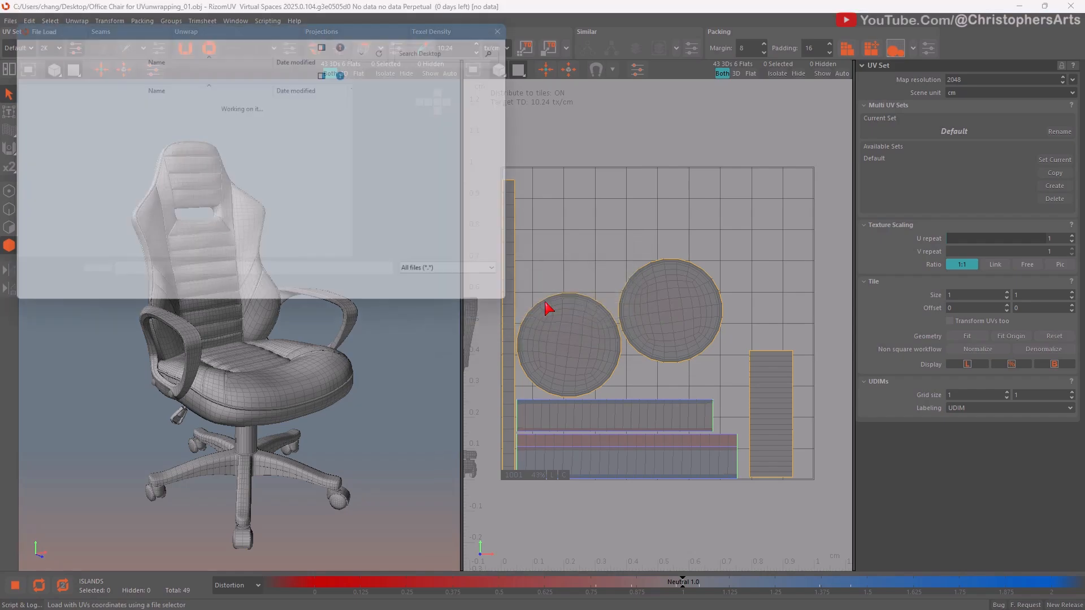
pyautogui.scroll(-3, 254, 228)
pyautogui.scroll(-12, 254, 228)
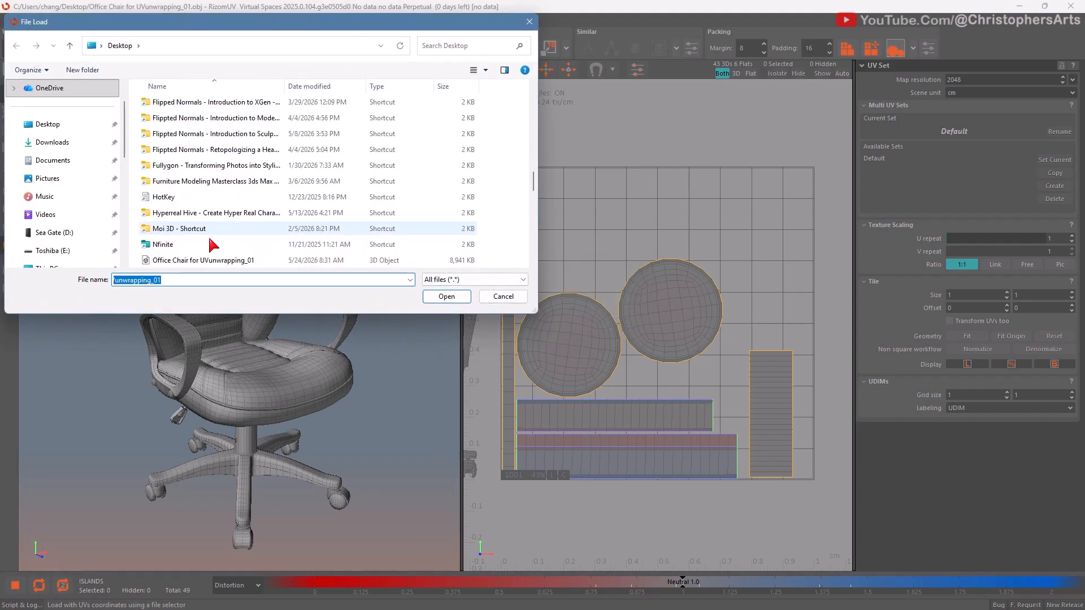
pyautogui.doubleClick(243, 260)
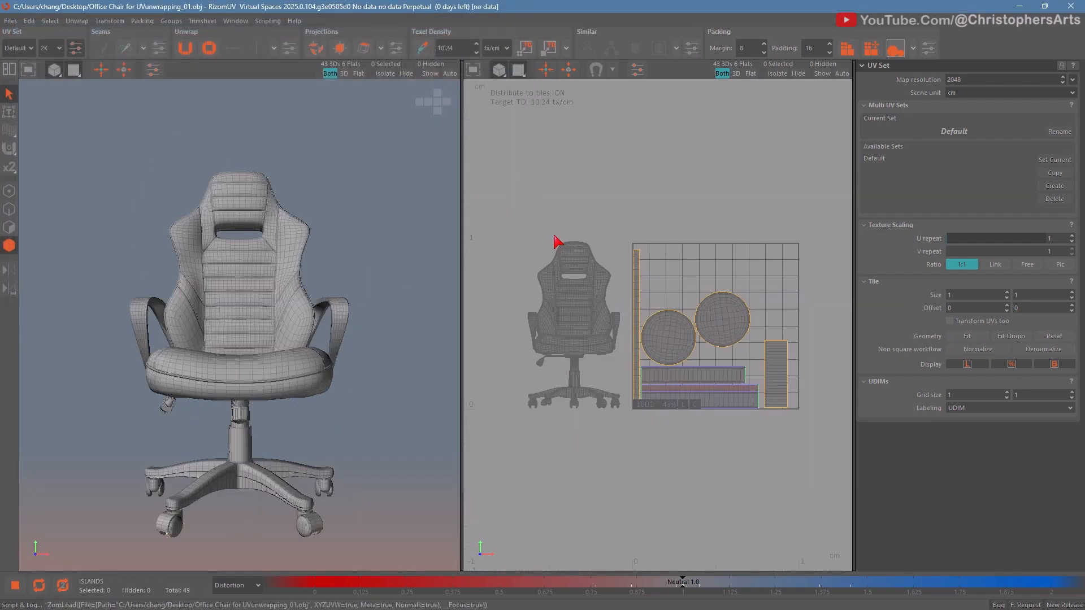
# Step: Examine the loaded caster wheel islands in the UV tile by selecting them all, and clear the selection
pyautogui.keyDown('alt'); pyautogui.moveTo(650, 332); pyautogui.dragTo(627, 315, button='middle'); pyautogui.keyUp('alt')
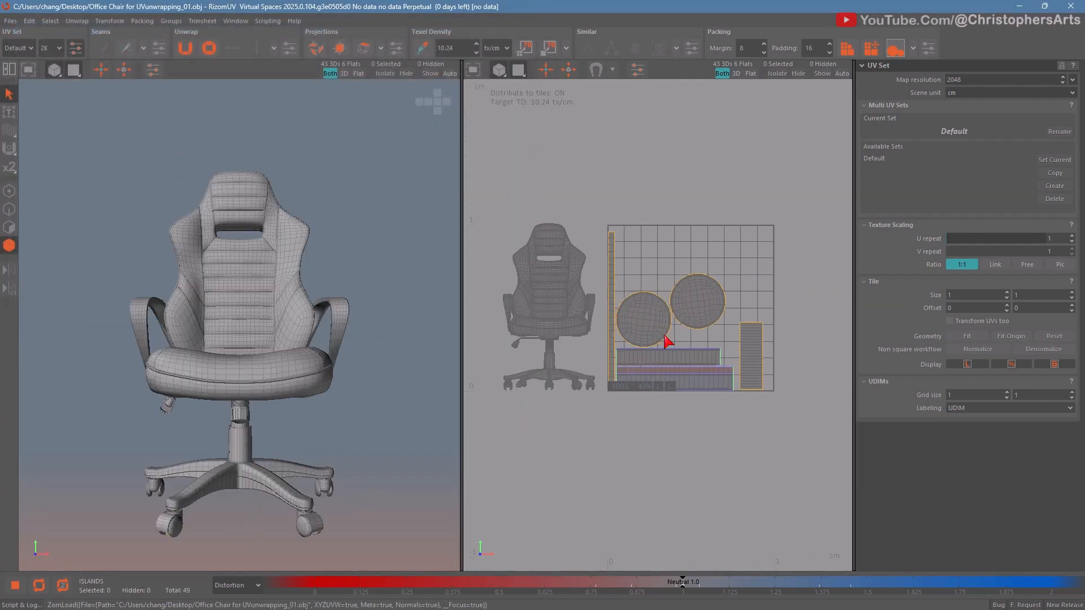
pyautogui.scroll(5, 666, 340)
pyautogui.scroll(-4, 667, 340)
pyautogui.scroll(-5, 654, 333)
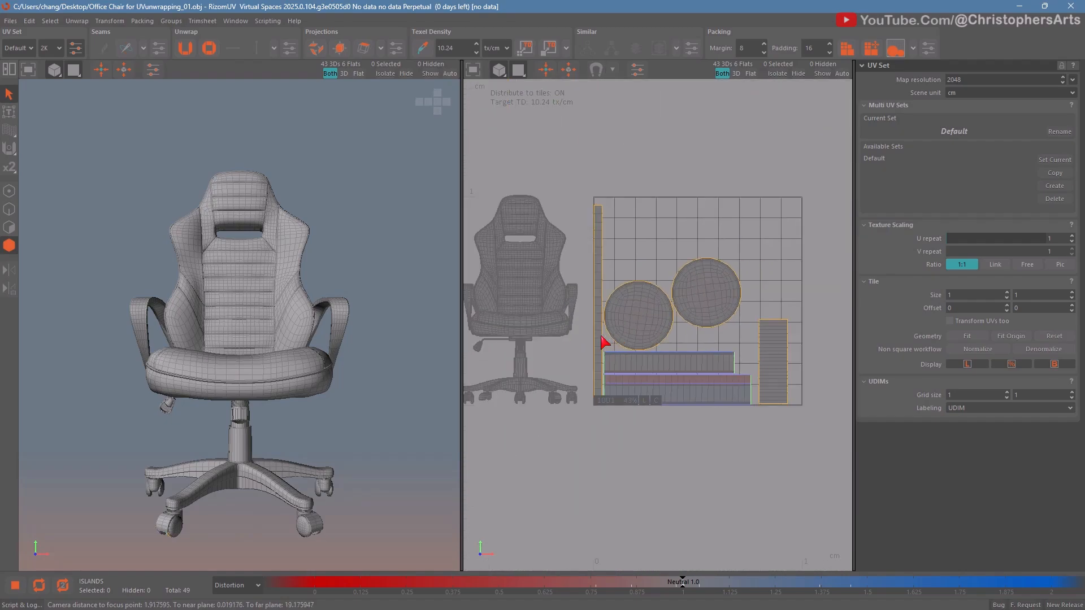
pyautogui.keyDown('alt'); pyautogui.moveTo(684, 328); pyautogui.dragTo(625, 337, button='middle'); pyautogui.keyUp('alt')
pyautogui.moveTo(787, 213); pyautogui.dragTo(538, 458)
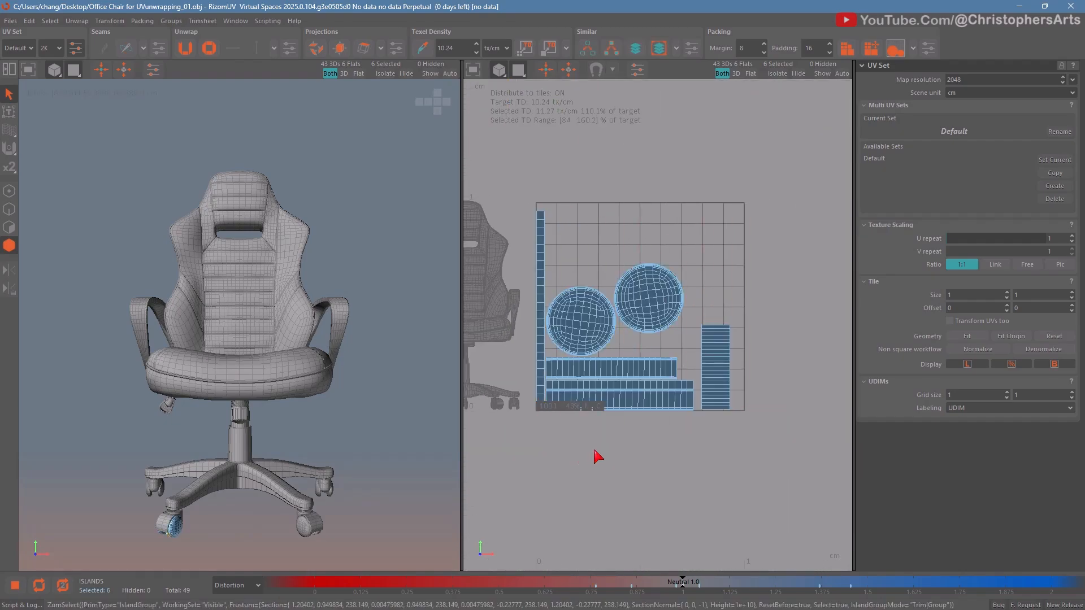
pyautogui.click(592, 451)
pyautogui.keyDown('alt'); pyautogui.moveTo(561, 439); pyautogui.dragTo(592, 431, button='middle'); pyautogui.keyUp('alt')
pyautogui.click(405, 389)
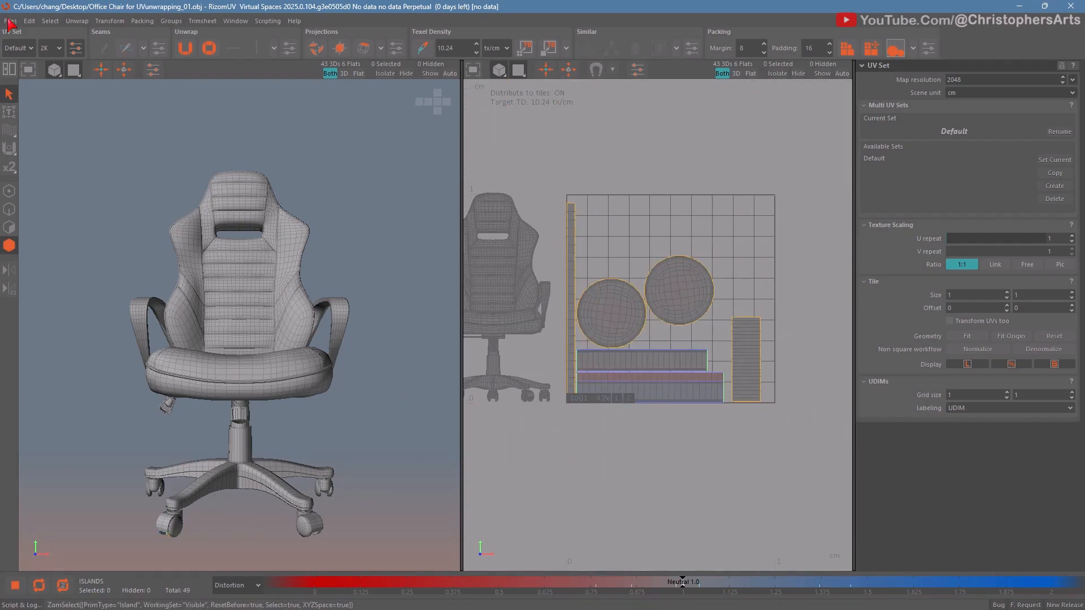
# Step: Load "Office Chair for UVunwrapping_01" from the Desktop without its UVs, saving the current changes first
pyautogui.click(11, 23)
pyautogui.click(20, 39)
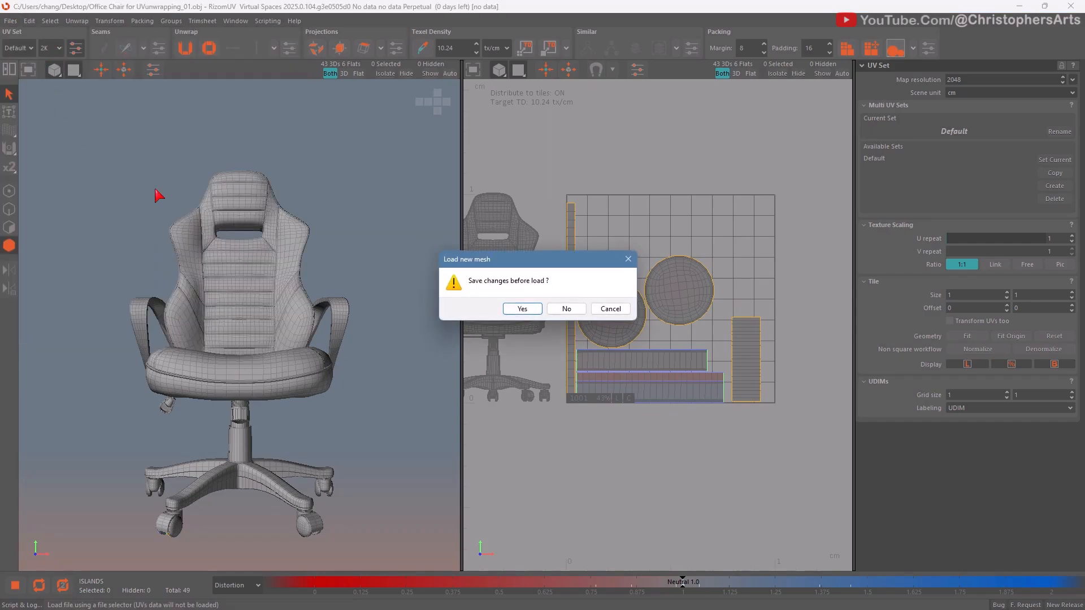
pyautogui.click(522, 309)
pyautogui.scroll(-8, 186, 247)
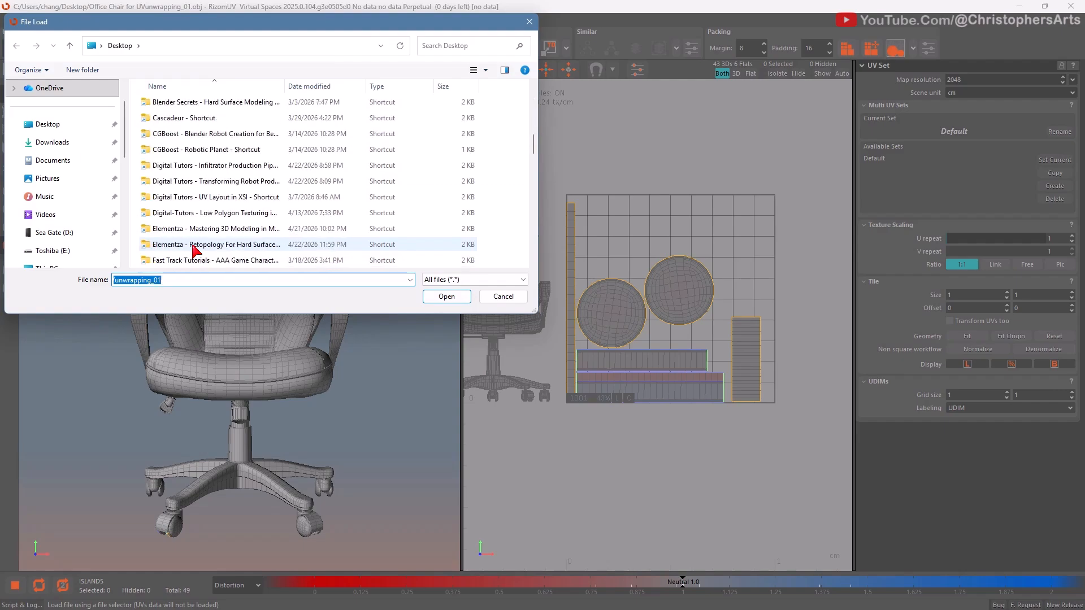
pyautogui.scroll(-5, 192, 250)
pyautogui.scroll(1, 194, 249)
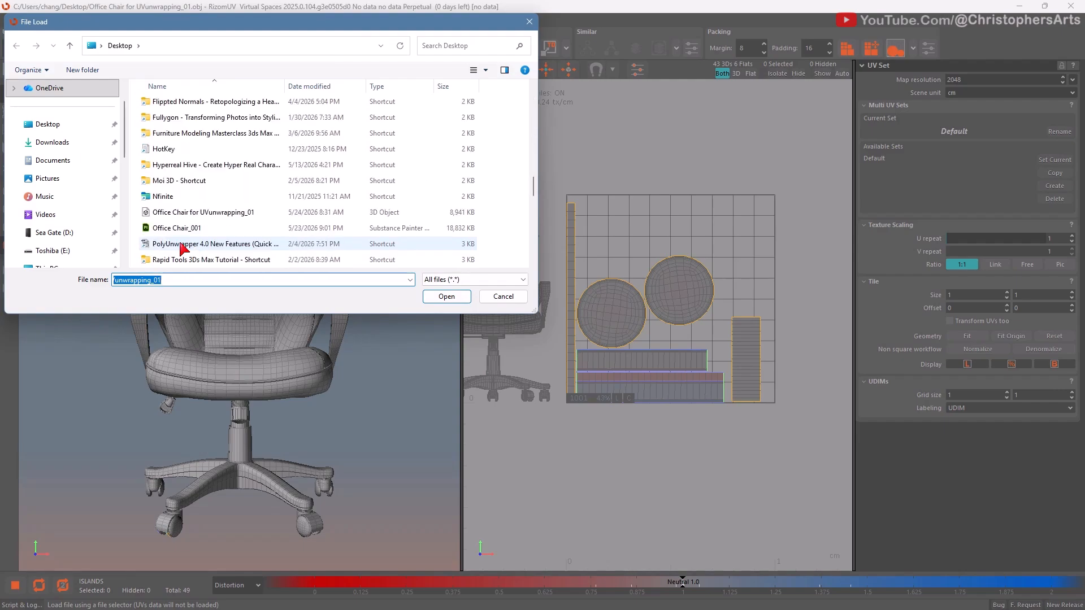
pyautogui.doubleClick(191, 213)
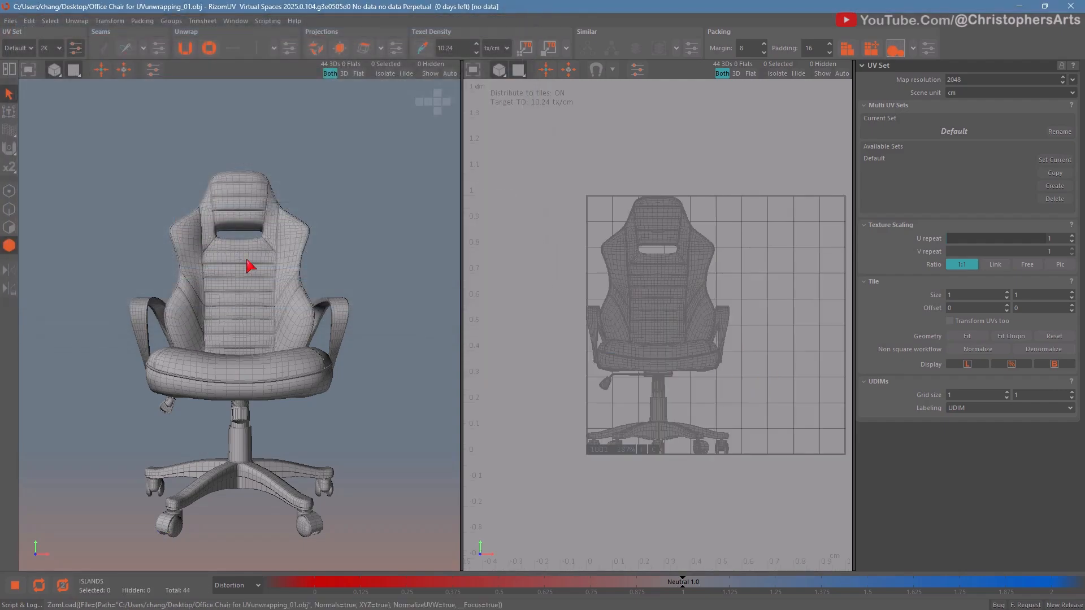
# Step: Select all the chair's islands in the UV tile to examine the layout, and clear the selection
pyautogui.moveTo(558, 325); pyautogui.dragTo(695, 320, button='middle')
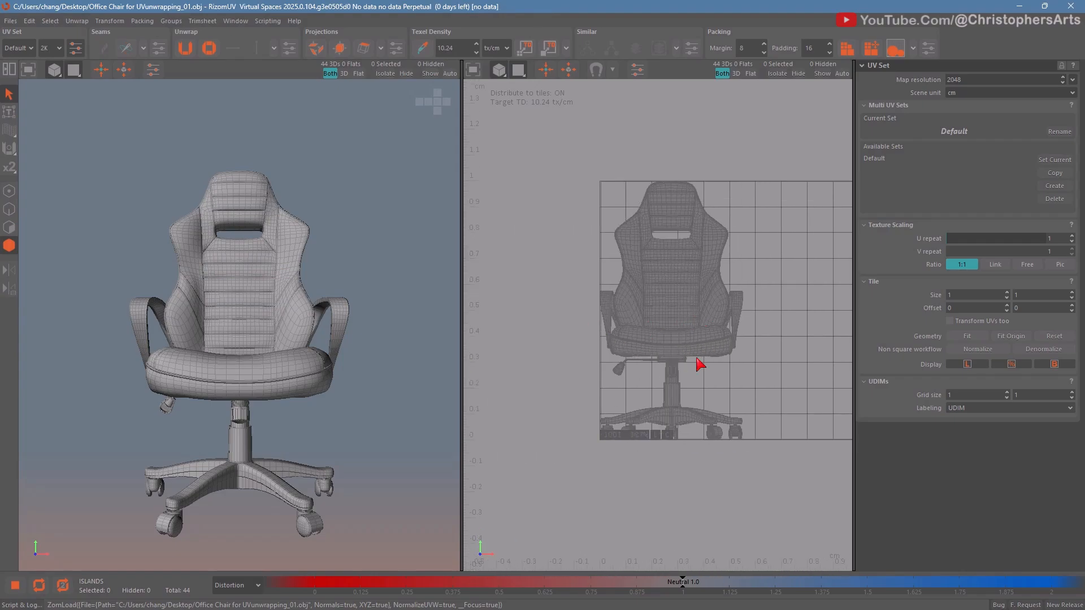
pyautogui.moveTo(721, 369); pyautogui.dragTo(695, 367, button='middle')
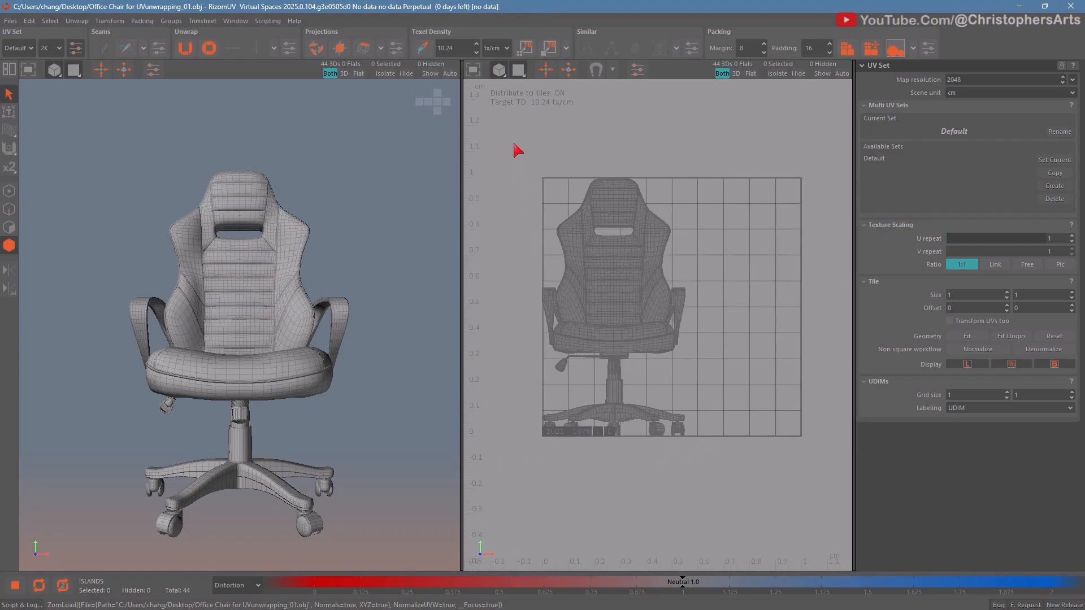
pyautogui.moveTo(514, 146); pyautogui.dragTo(780, 513)
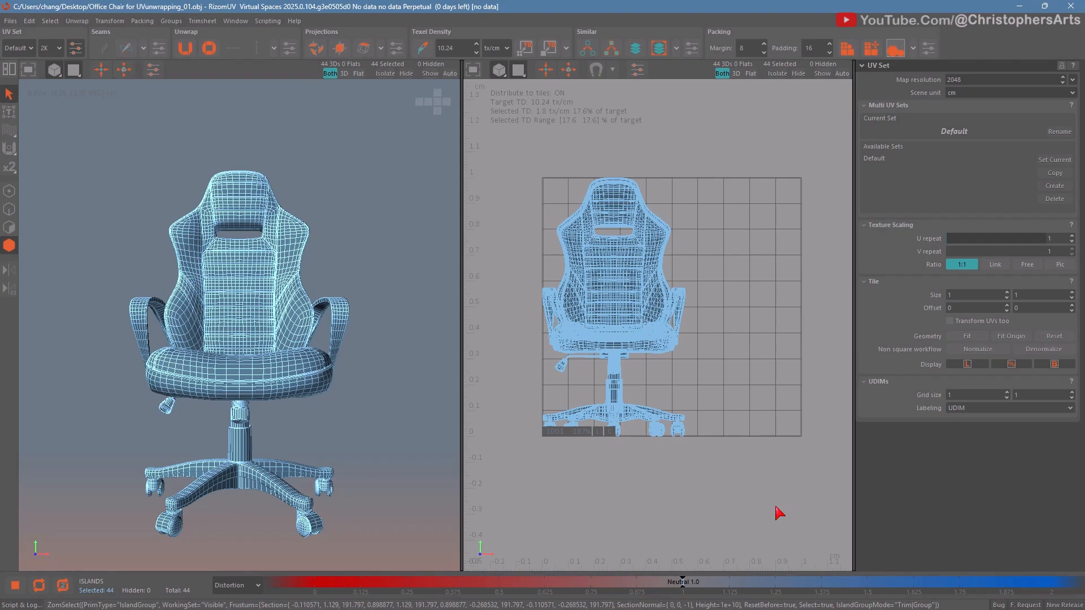
pyautogui.moveTo(512, 150); pyautogui.dragTo(742, 503)
pyautogui.click(741, 502)
pyautogui.moveTo(515, 424); pyautogui.dragTo(540, 441, button='middle')
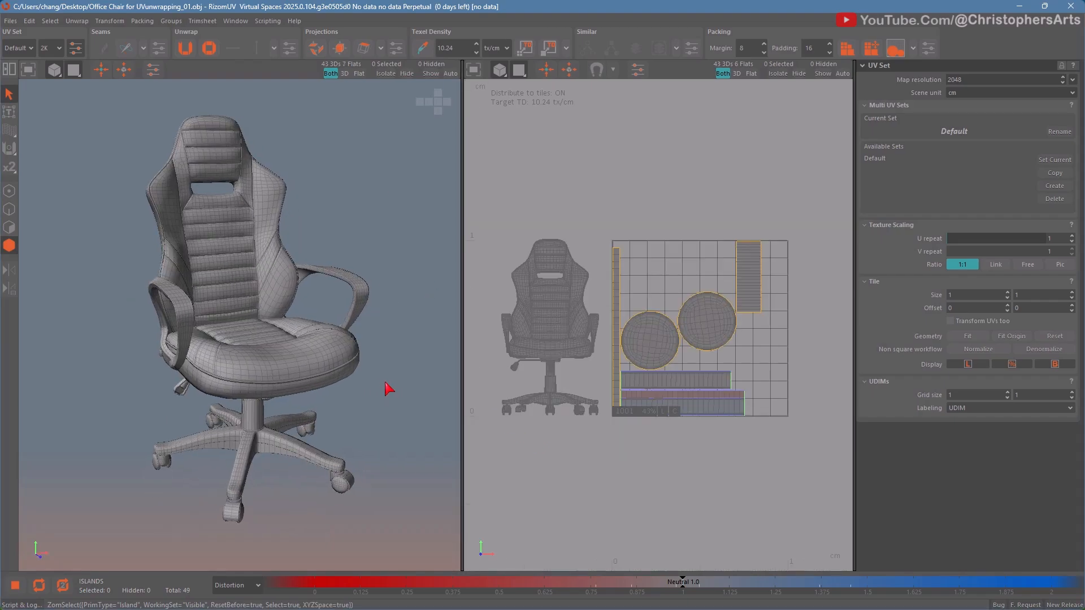
# Step: Examine the chair's seat and backrest up close, and frame the whole chair in the 3D view
pyautogui.scroll(5, 274, 375)
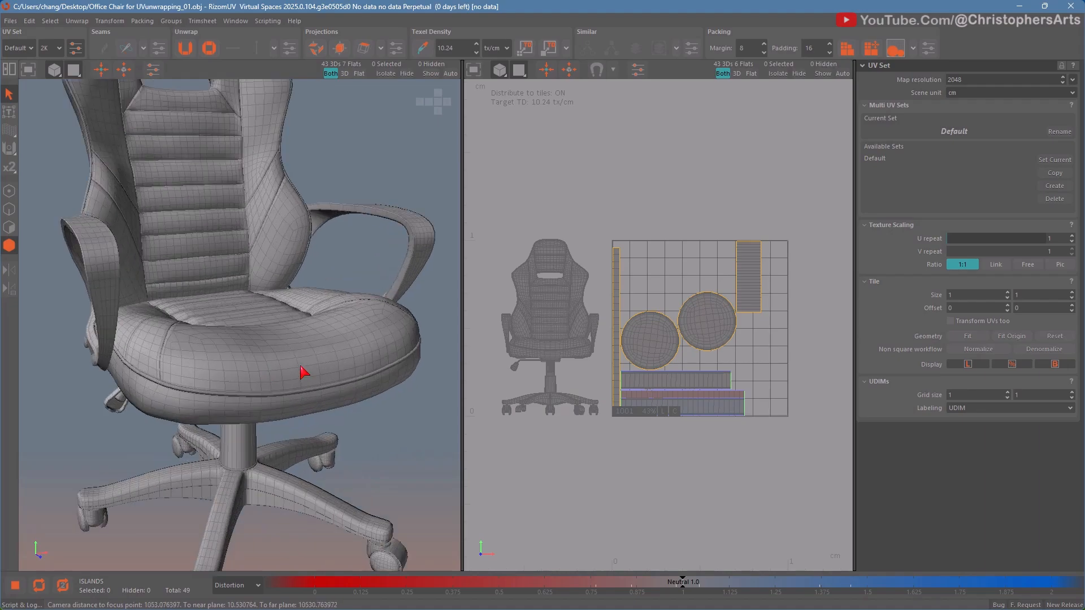
pyautogui.scroll(2, 303, 373)
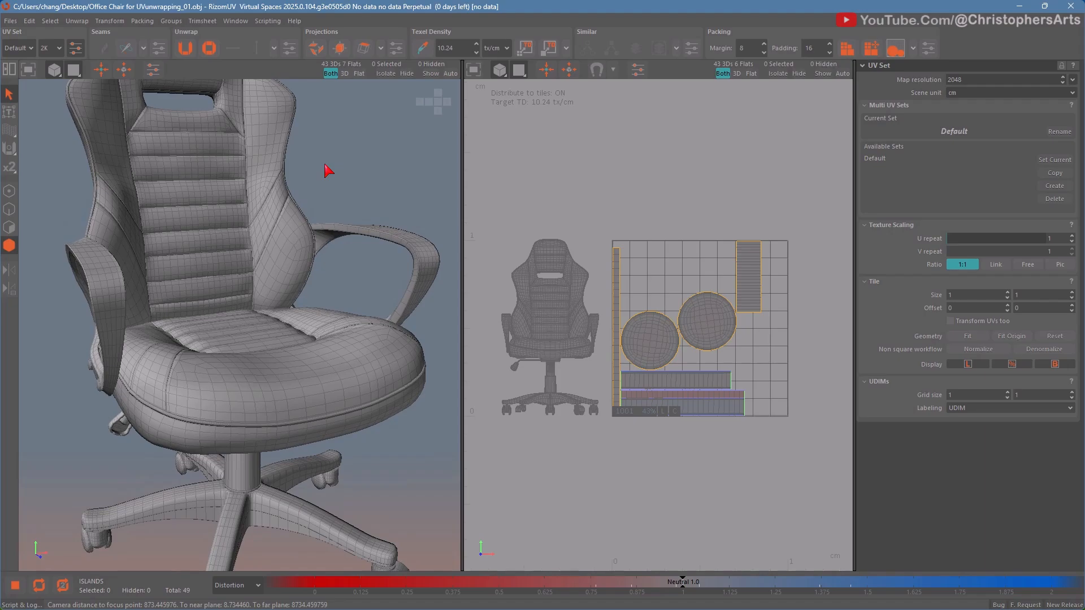
pyautogui.moveTo(326, 170); pyautogui.dragTo(345, 226, button='middle')
pyautogui.press('f')
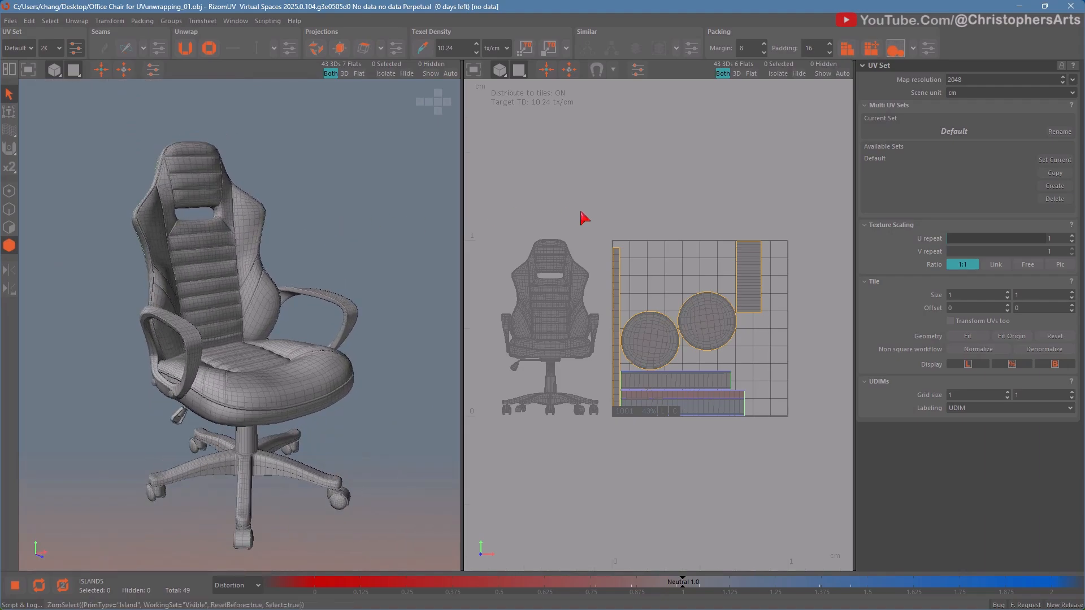
# Step: Examine the packed wheel islands and the free space around the upright strip in the UV tile, leaving nothing selected
pyautogui.scroll(2, 700, 310)
pyautogui.scroll(2, 703, 326)
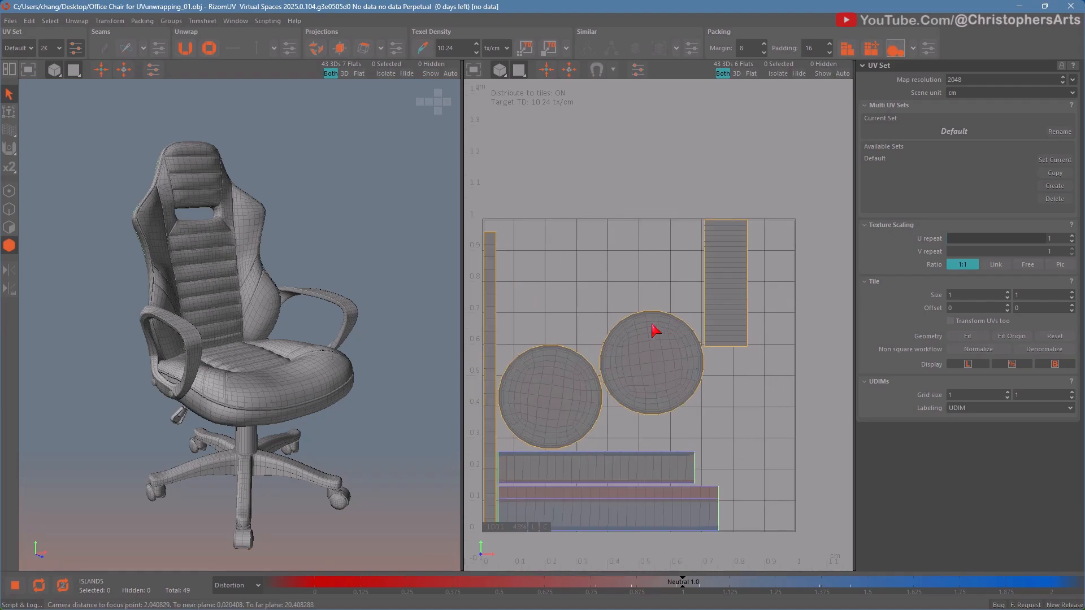
pyautogui.scroll(1, 602, 335)
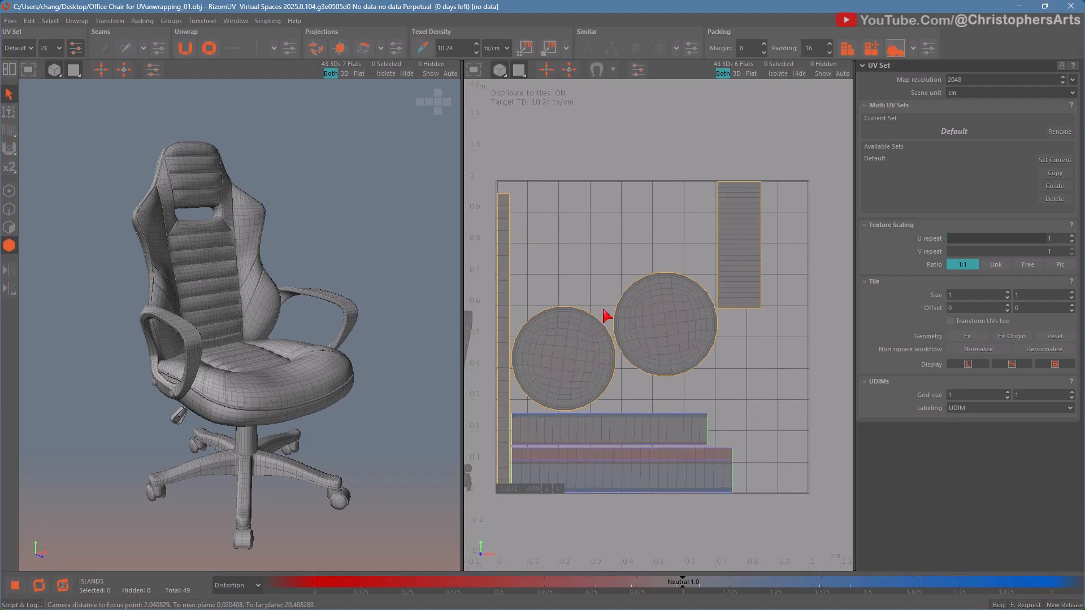
pyautogui.moveTo(617, 316); pyautogui.dragTo(617, 327, button='middle')
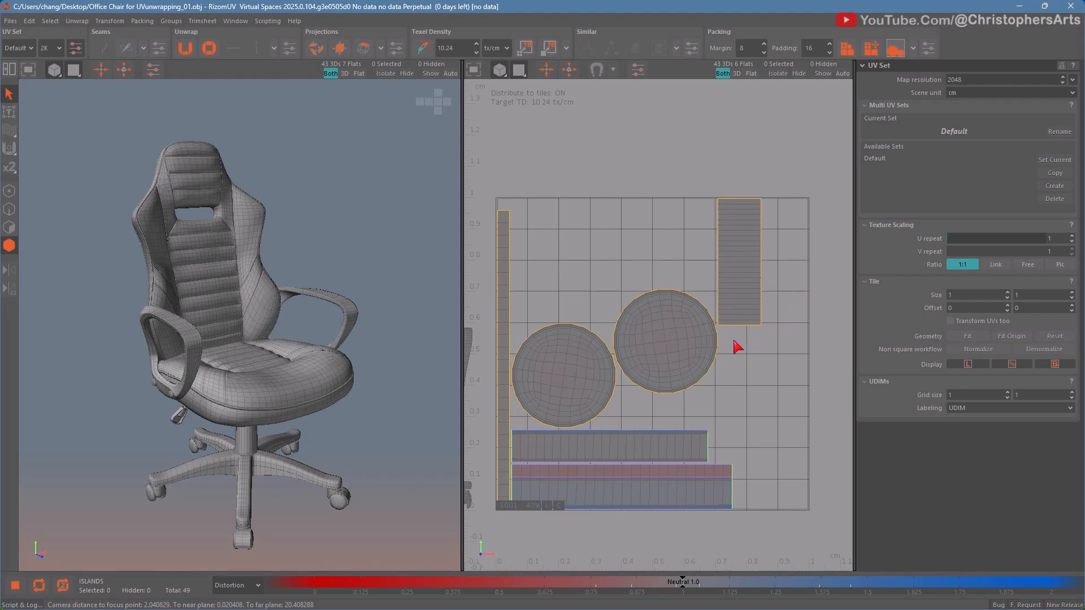
pyautogui.moveTo(734, 339); pyautogui.dragTo(812, 297)
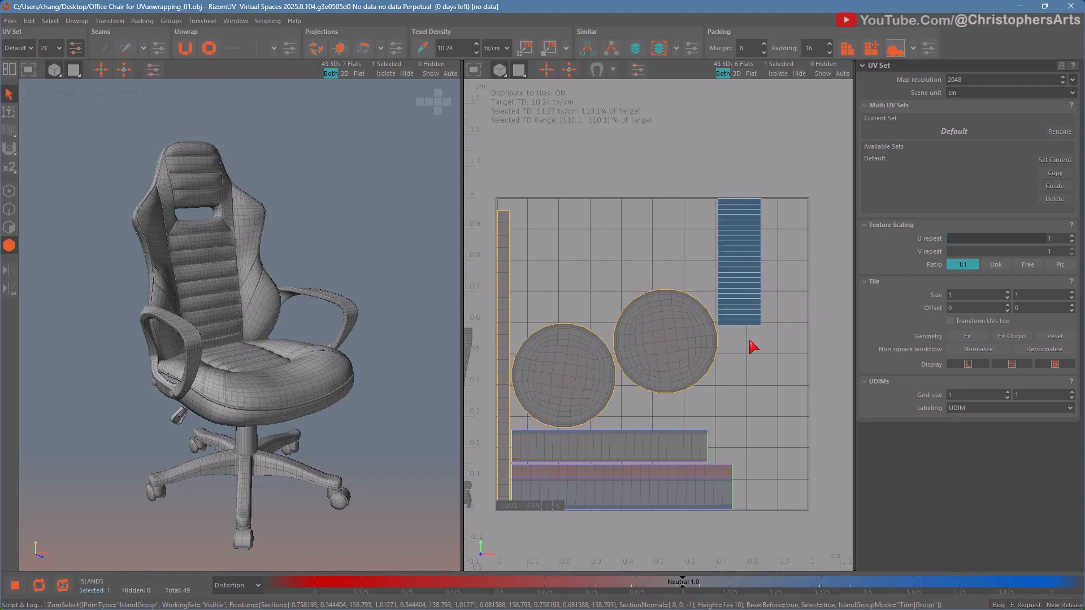
pyautogui.moveTo(753, 345); pyautogui.dragTo(765, 320, button='middle')
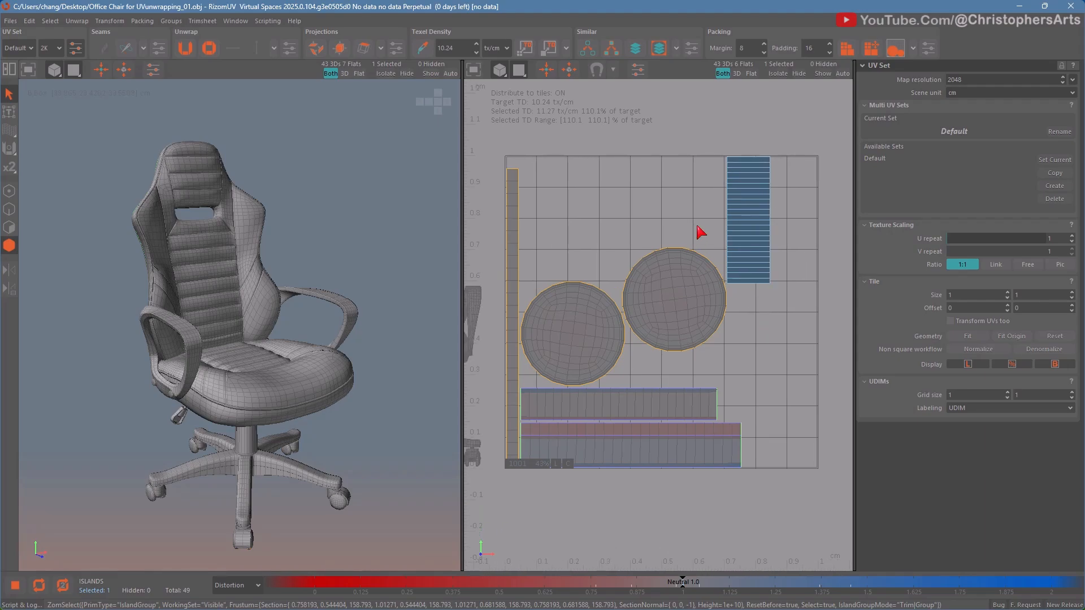
pyautogui.click(671, 205)
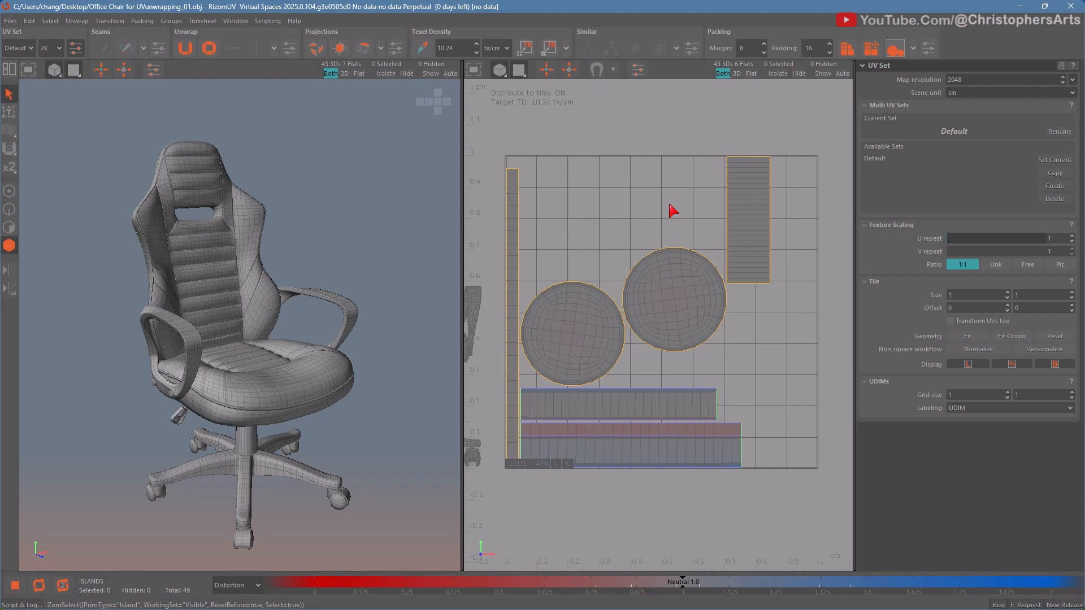
pyautogui.moveTo(598, 180); pyautogui.dragTo(630, 204)
pyautogui.keyDown('alt'); pyautogui.moveTo(620, 213); pyautogui.dragTo(605, 227, button='middle'); pyautogui.keyUp('alt')
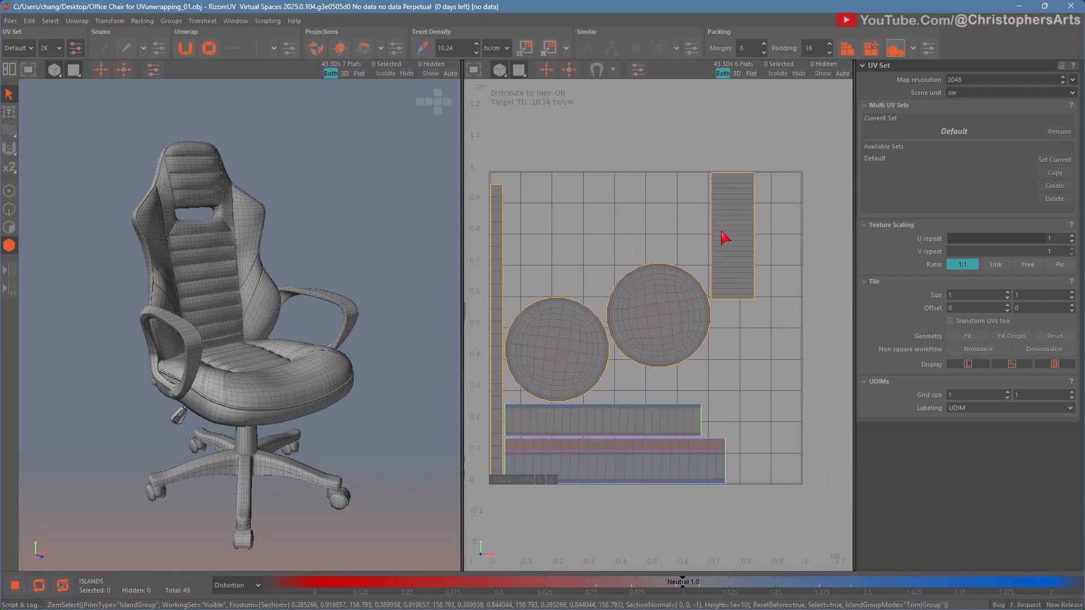
# Step: Move the upright strip island from the tile's upper right area down to its lower right area, and clear the selection
pyautogui.click(731, 263)
pyautogui.moveTo(741, 266); pyautogui.dragTo(760, 446)
pyautogui.click(750, 304)
pyautogui.keyDown('alt'); pyautogui.moveTo(681, 327); pyautogui.dragTo(693, 322, button='middle'); pyautogui.keyUp('alt')
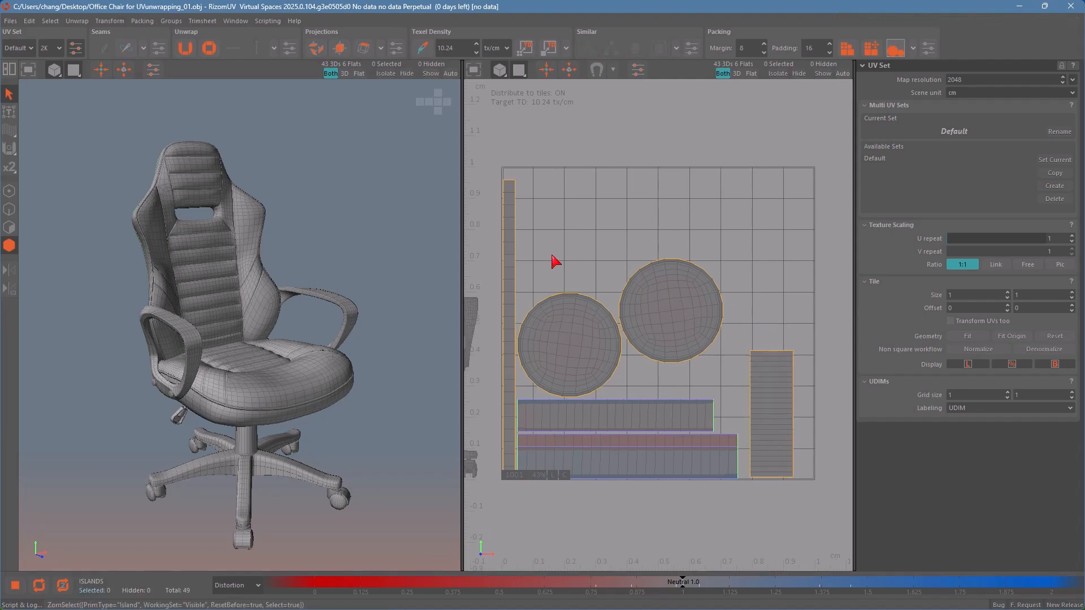
pyautogui.click(399, 262)
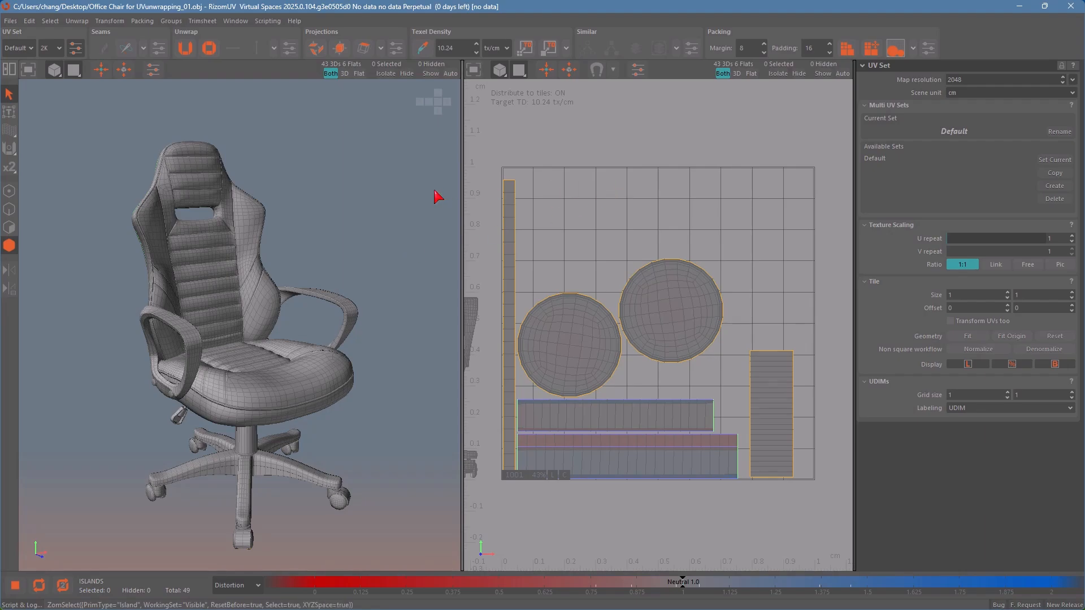